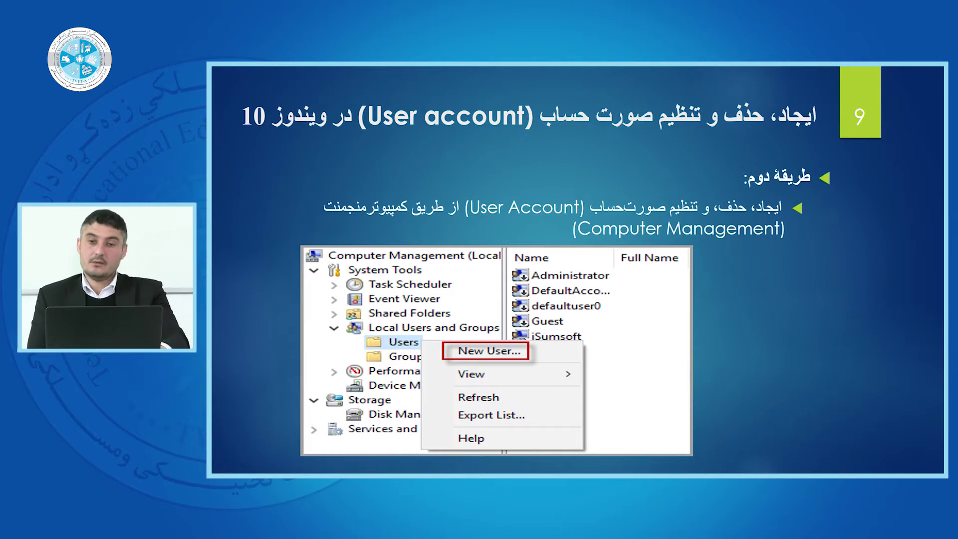
# - Exit the slideshow back to Normal view on slide 9 about Computer Management
pyautogui.press('Escape')
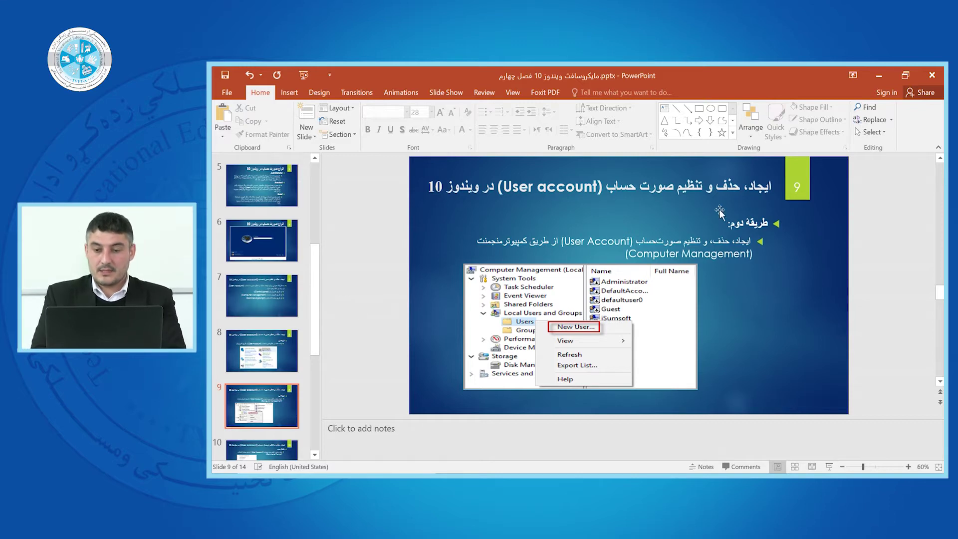
# - Minimize PowerPoint and close Manage Accounts, then open and close Computer Management from This PC
pyautogui.click(885, 73)
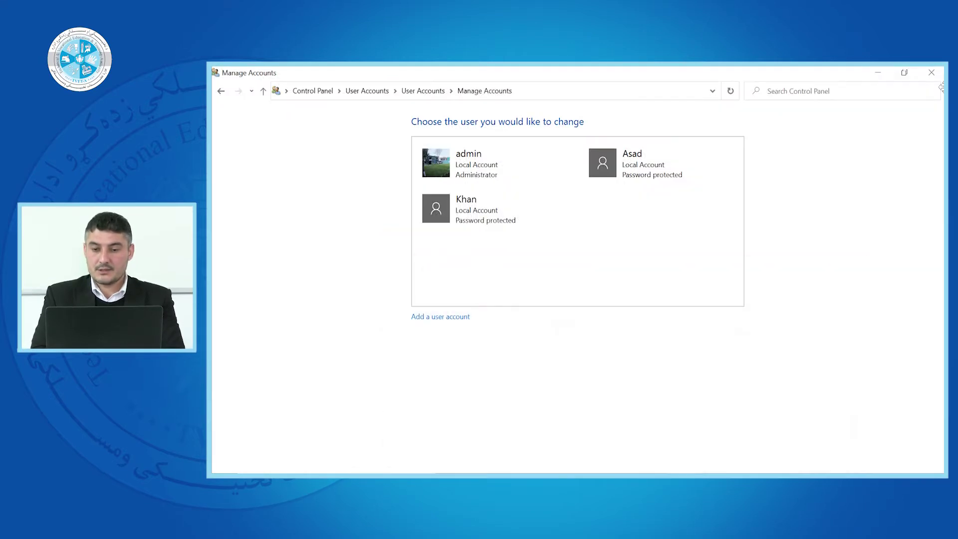
pyautogui.click(931, 72)
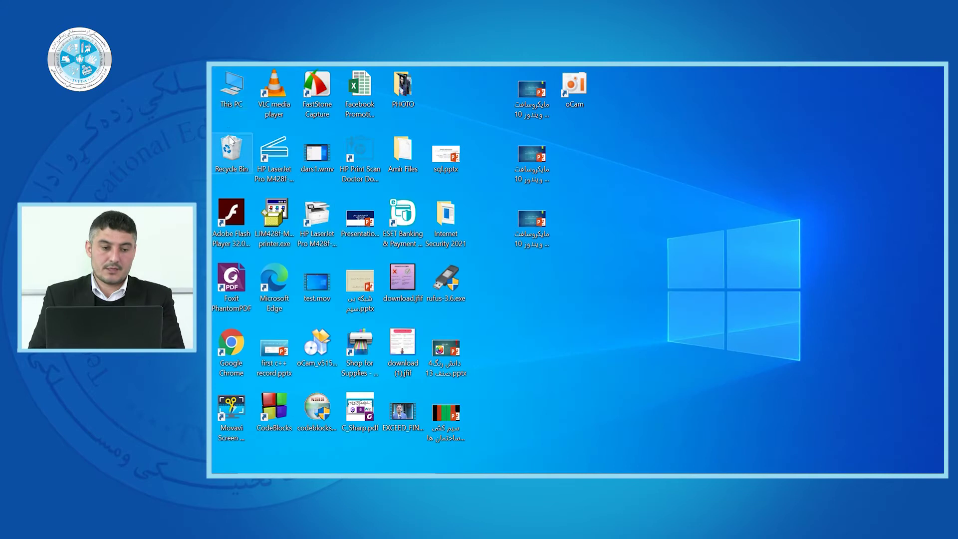
pyautogui.rightClick(229, 94)
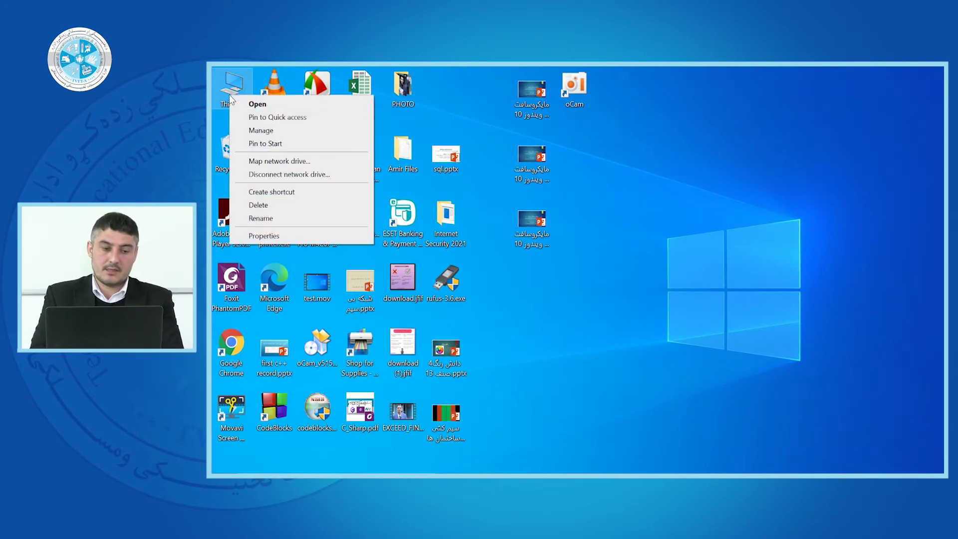
pyautogui.click(260, 130)
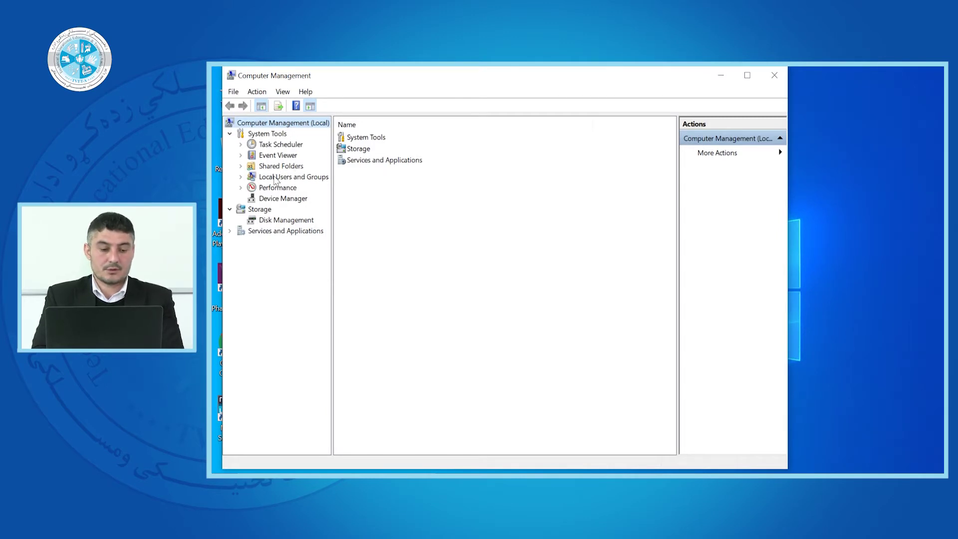
pyautogui.click(774, 76)
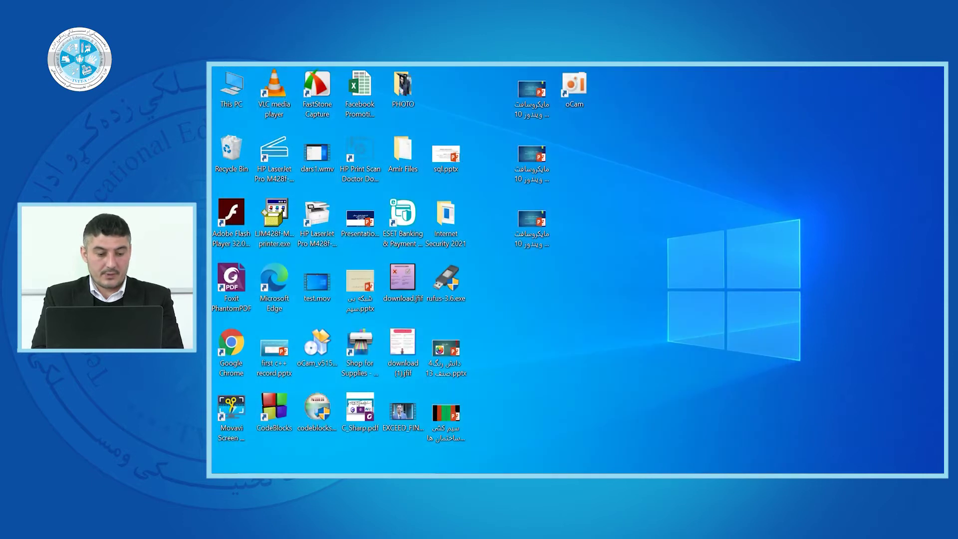
# - Search Start for 'local user', then for 'control Panel', and launch Control Panel
pyautogui.press('super')
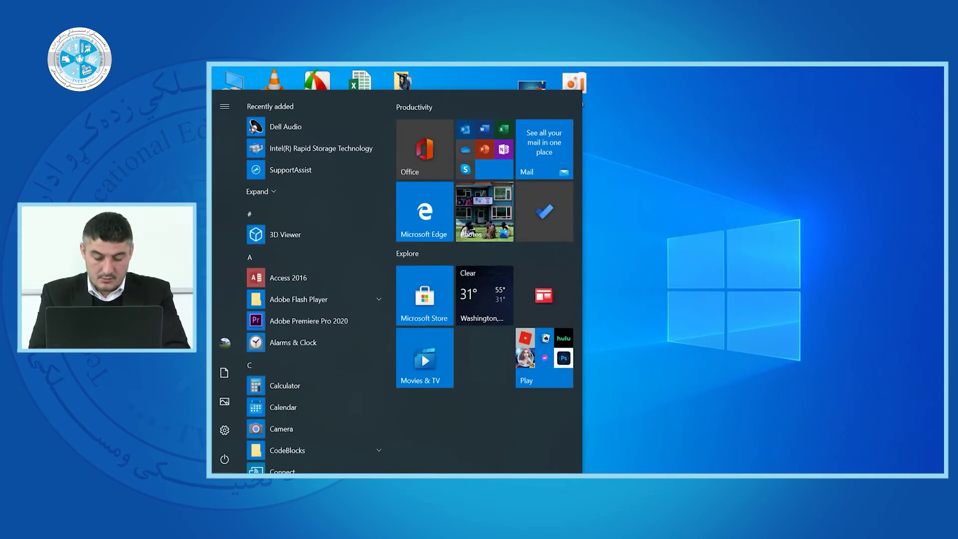
pyautogui.write('loca')
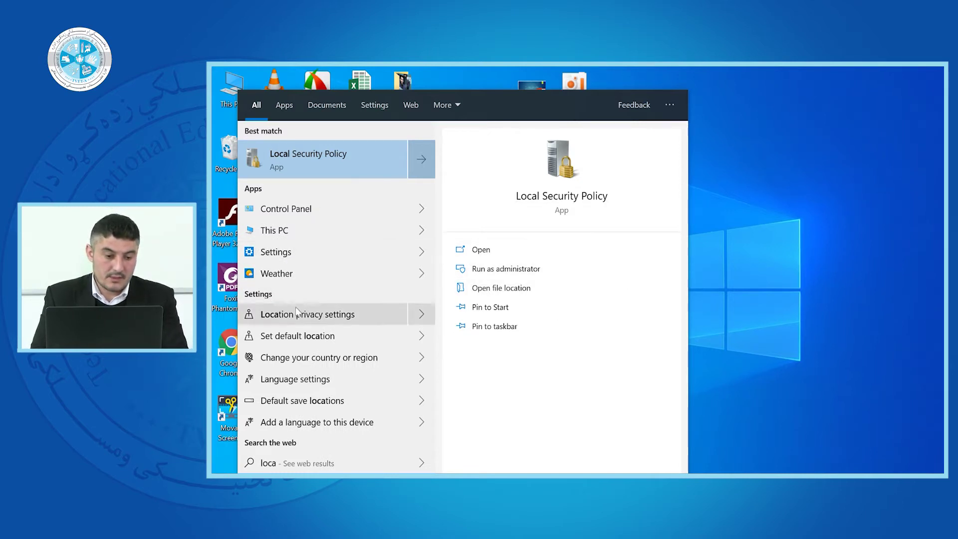
pyautogui.write('l')
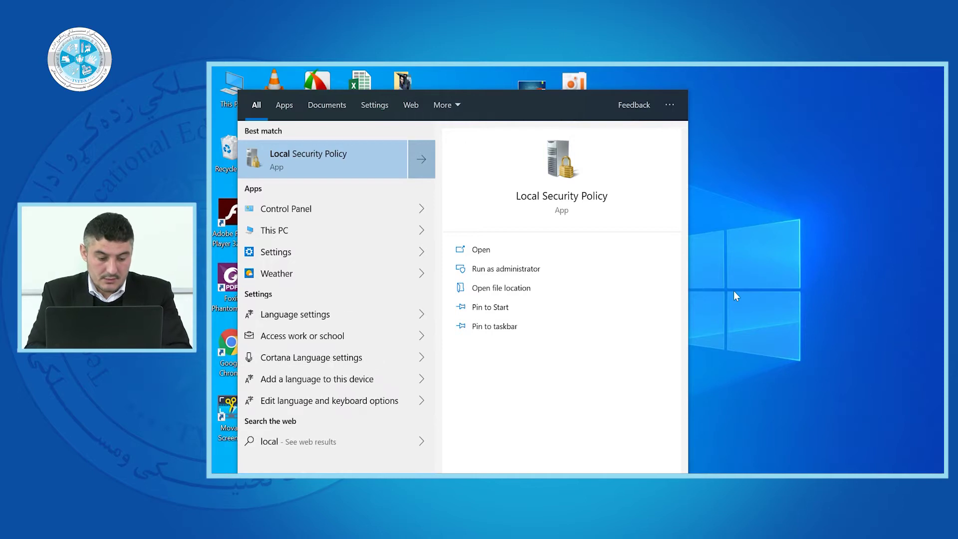
pyautogui.write(' uaer')
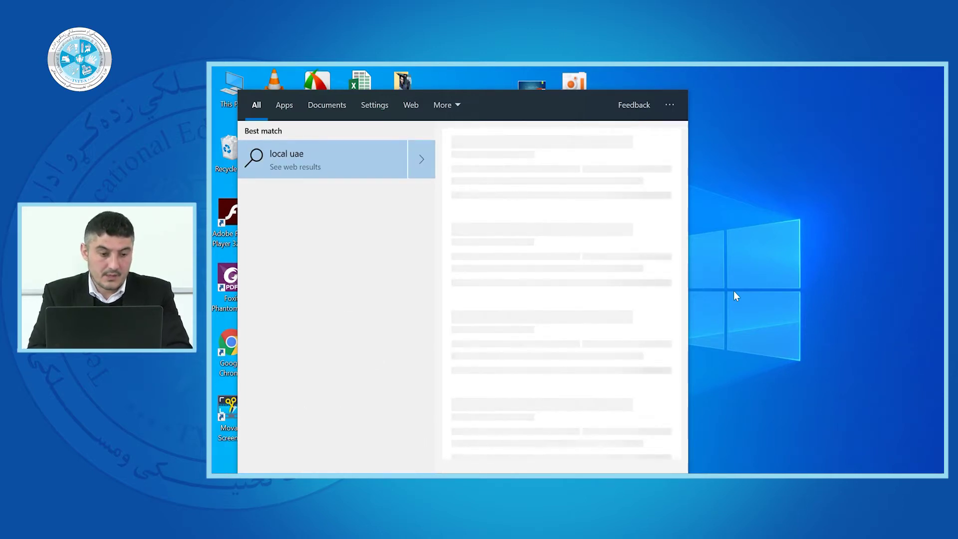
pyautogui.press('BackSpace')
pyautogui.press('BackSpace')
pyautogui.press('BackSpace')
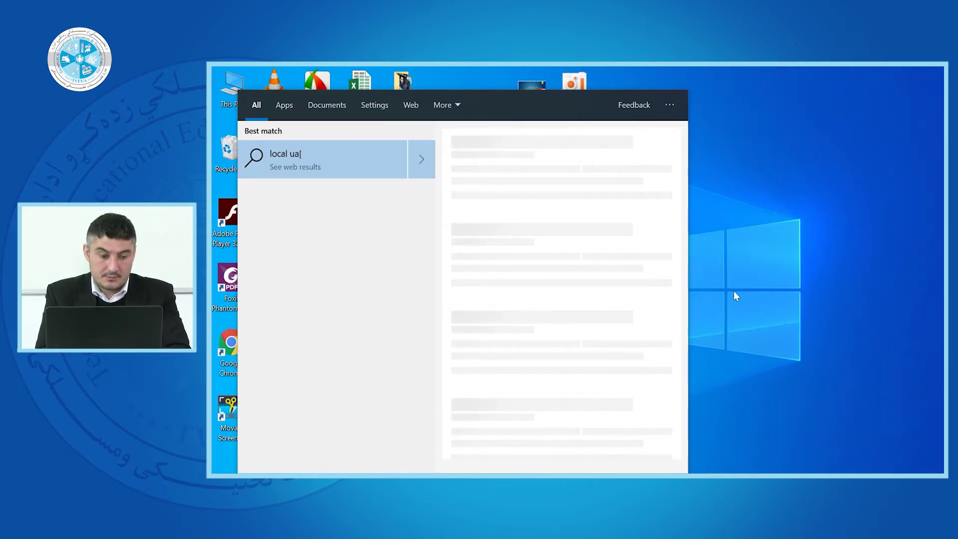
pyautogui.write('u')
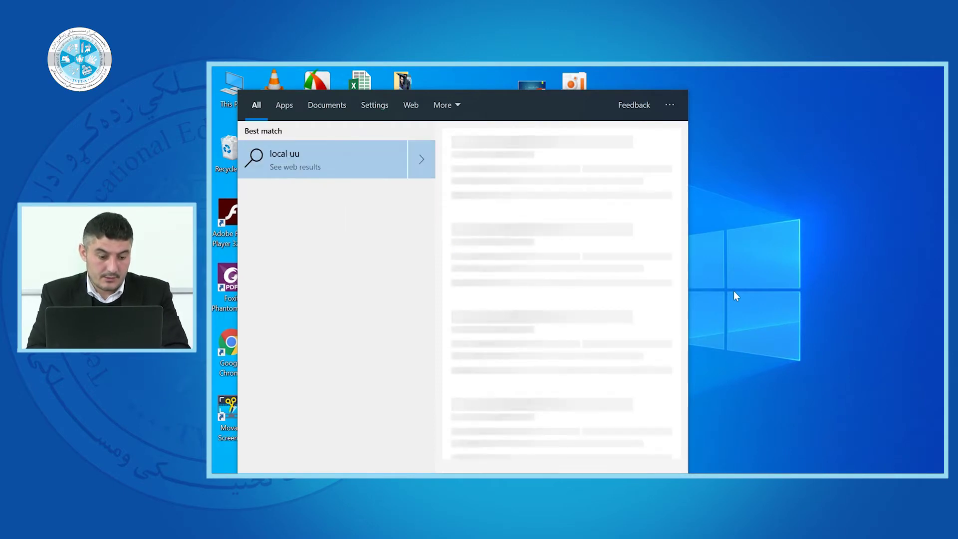
pyautogui.press('BackSpace')
pyautogui.write('ser')
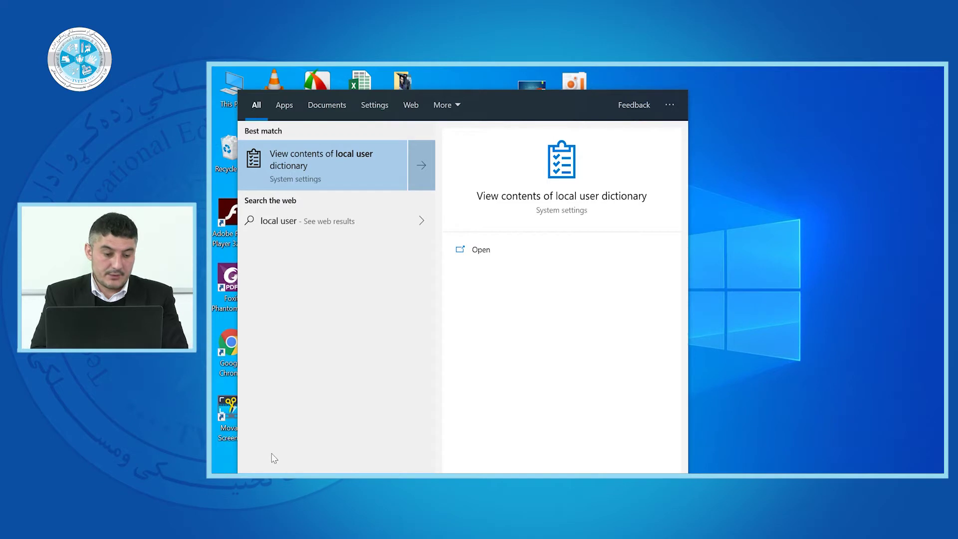
pyautogui.press('BackSpace')
pyautogui.press('BackSpace')
pyautogui.press('BackSpace')
pyautogui.press('BackSpace')
pyautogui.press('BackSpace')
pyautogui.press('BackSpace')
pyautogui.press('BackSpace')
pyautogui.press('BackSpace')
pyautogui.press('BackSpace')
pyautogui.press('BackSpace')
pyautogui.write('control Panel')
pyautogui.press('Right')
pyautogui.press('Return')
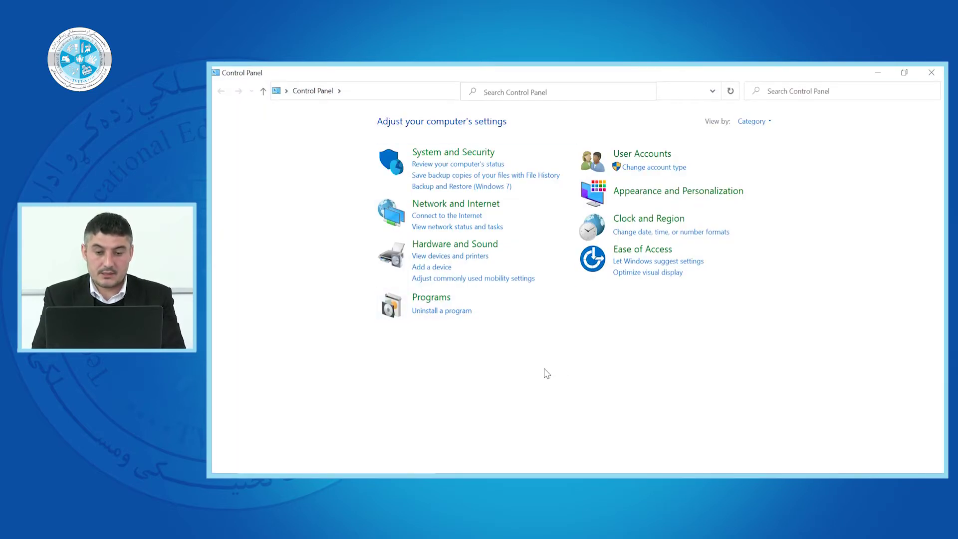
# - Switch Control Panel to Large icons and launch Computer Management from Administrative Tools
pyautogui.click(752, 122)
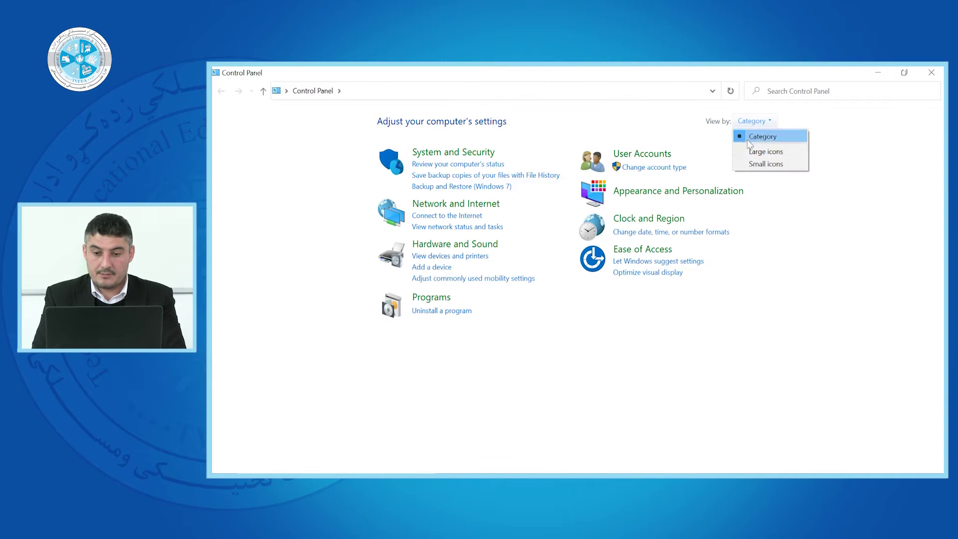
pyautogui.click(749, 151)
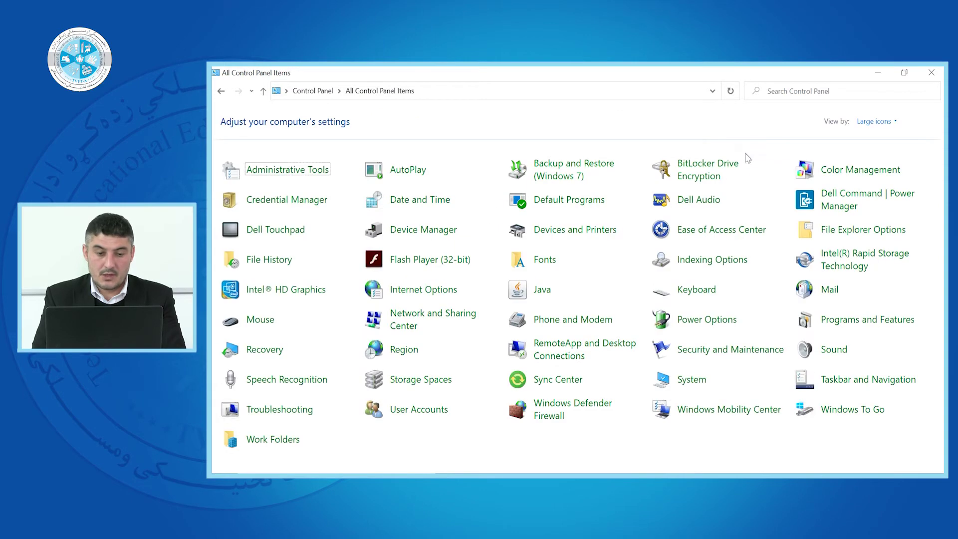
pyautogui.click(275, 170)
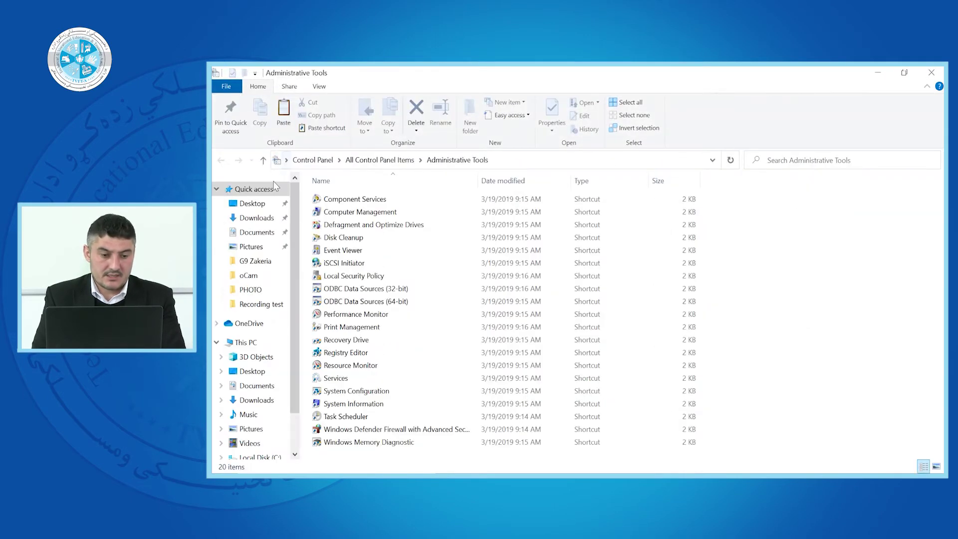
pyautogui.doubleClick(356, 212)
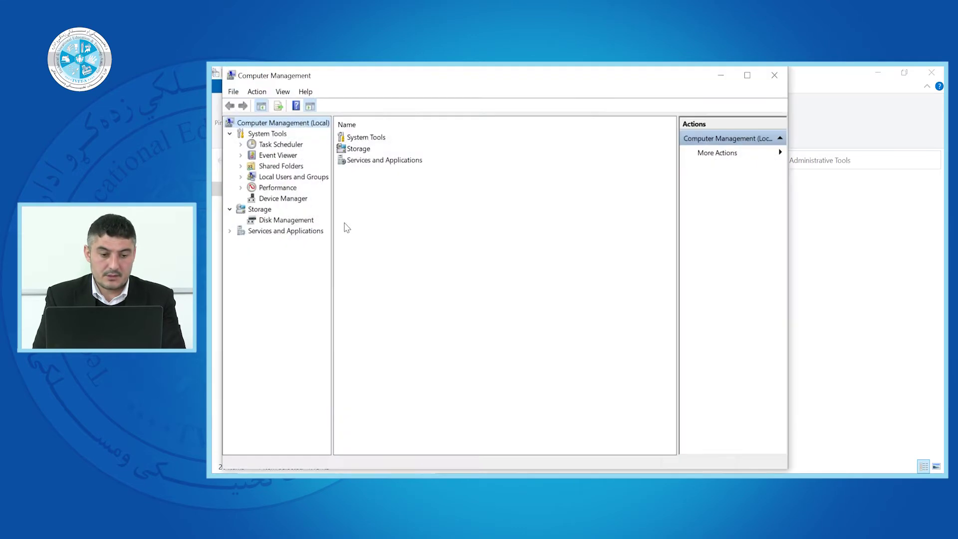
# - Expand Local Users and Groups and view the Groups list, then the Users list
pyautogui.click(272, 178)
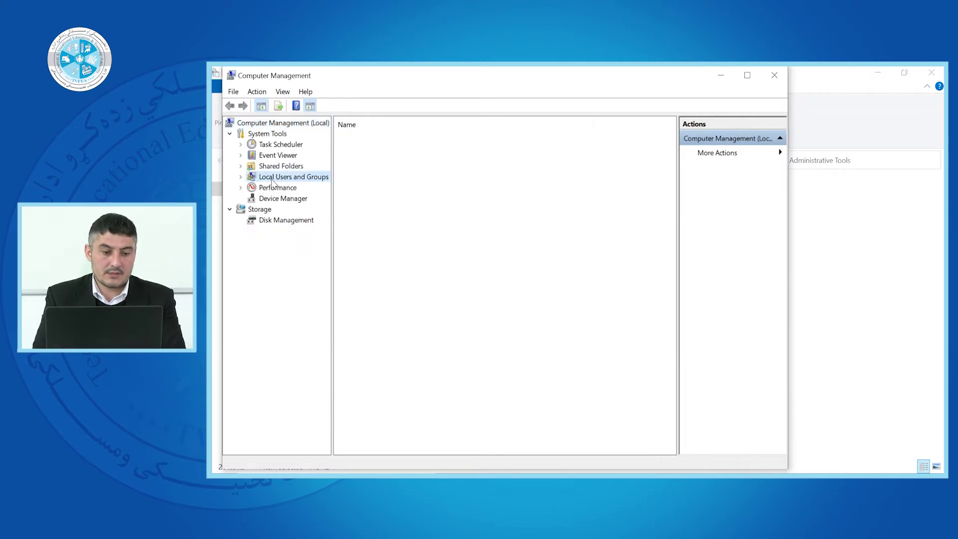
pyautogui.click(240, 178)
pyautogui.click(276, 189)
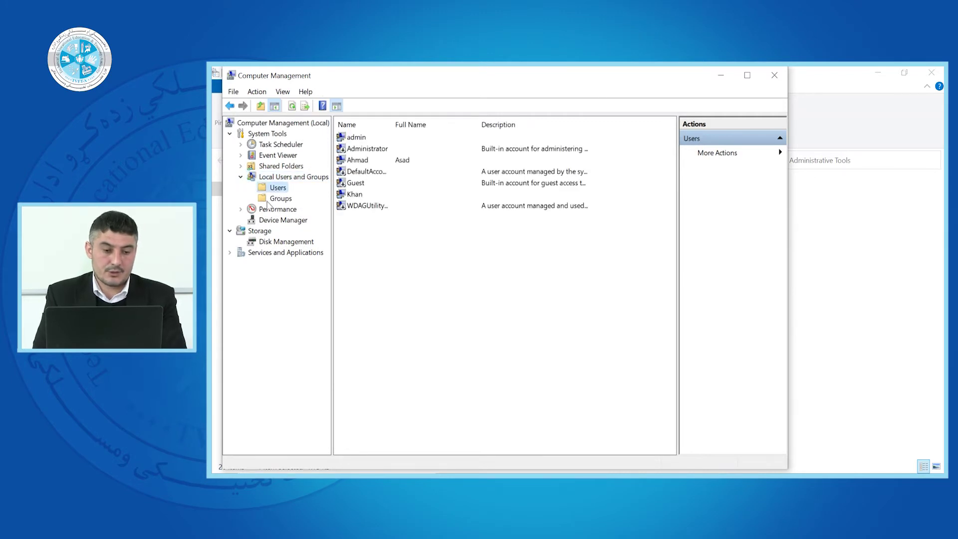
pyautogui.click(280, 197)
pyautogui.click(277, 189)
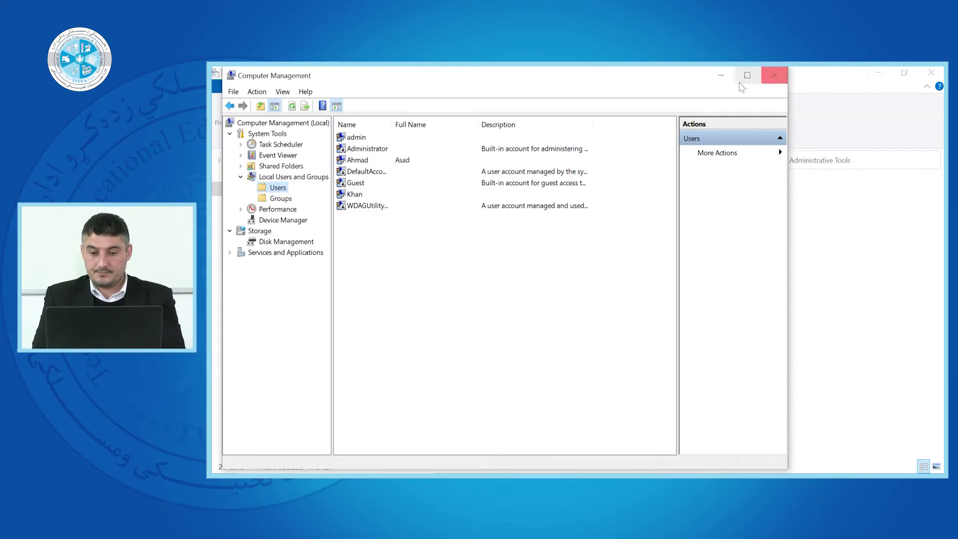
# - Close Computer Management, Administrative Tools and Control Panel to return to the desktop
pyautogui.click(773, 75)
pyautogui.click(931, 72)
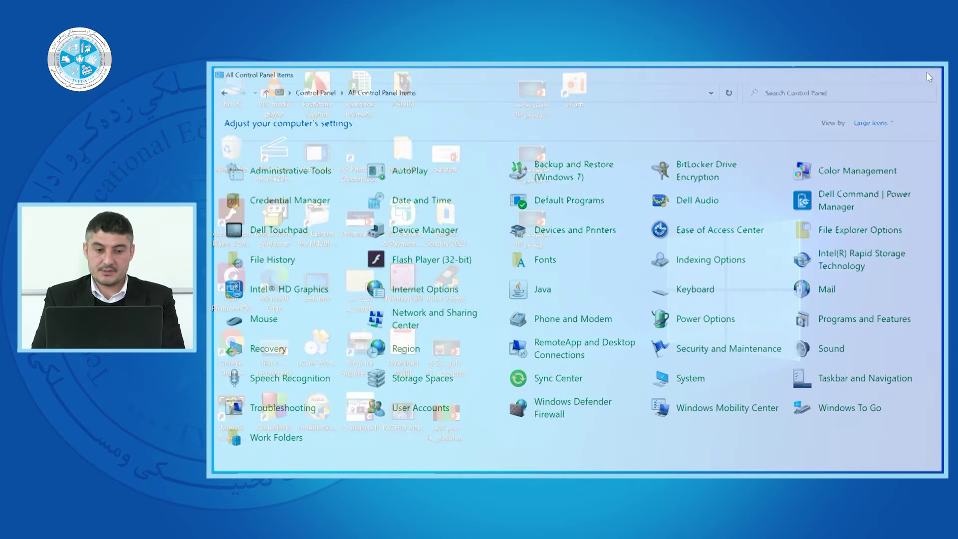
pyautogui.click(927, 72)
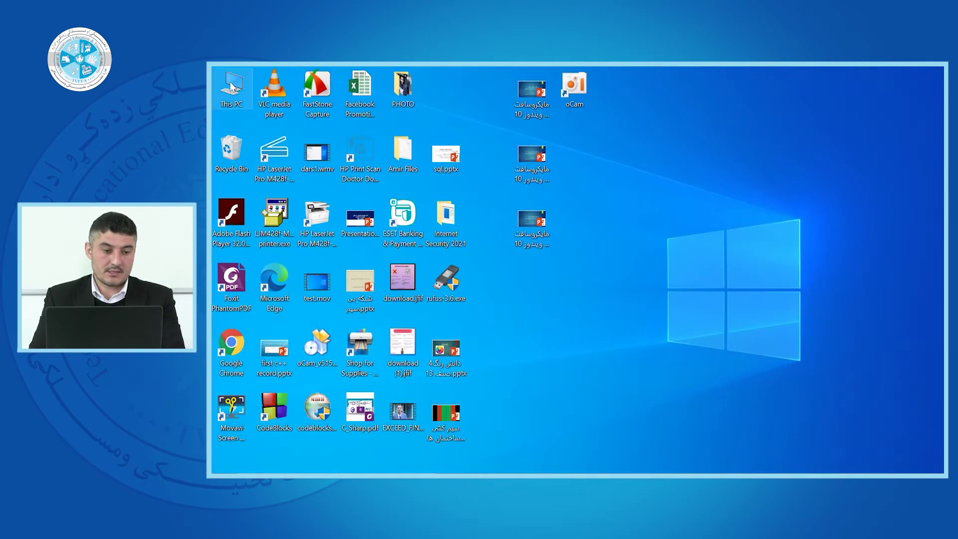
# - Open Computer Management from This PC, list local Users, widen the Name column and maximize
pyautogui.rightClick(233, 88)
pyautogui.click(247, 116)
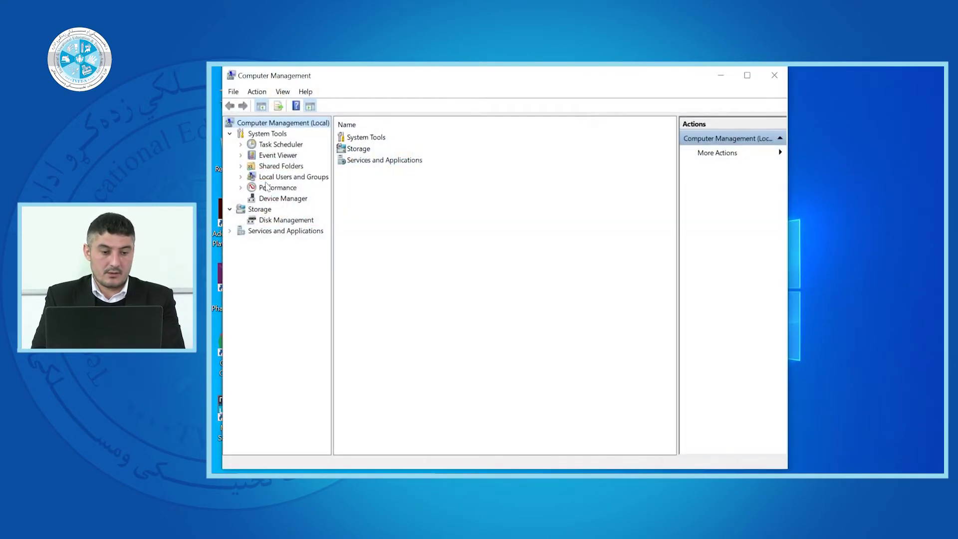
pyautogui.click(279, 178)
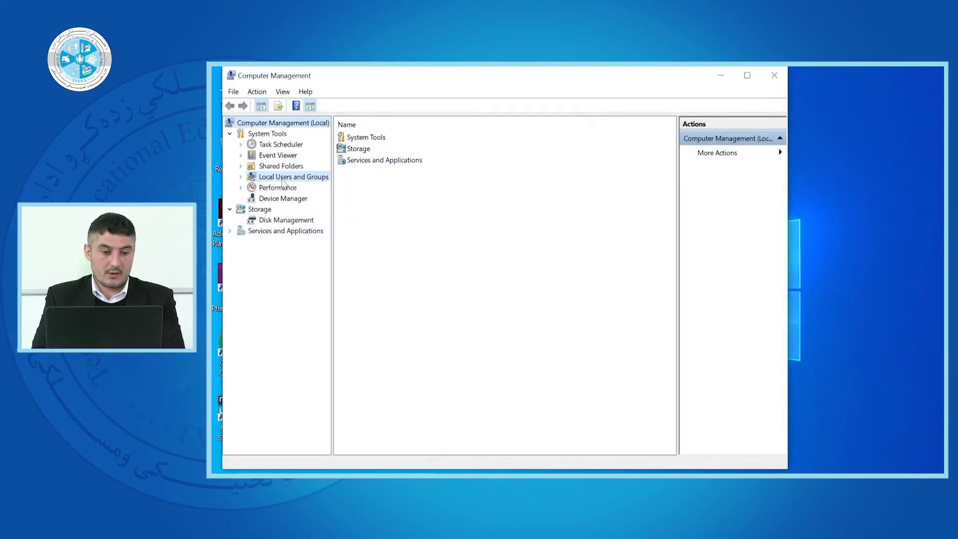
pyautogui.click(240, 177)
pyautogui.click(276, 188)
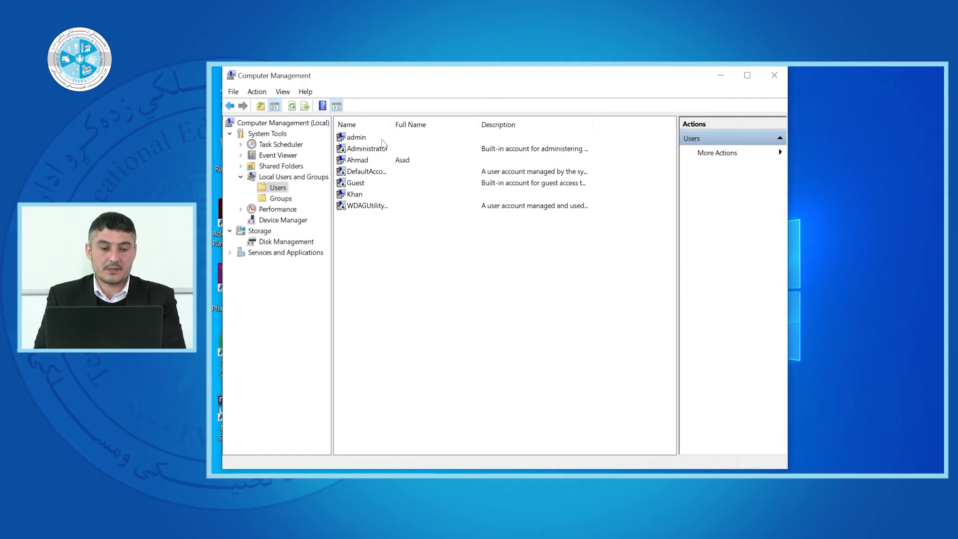
pyautogui.moveTo(394, 122); pyautogui.dragTo(508, 127)
pyautogui.click(745, 74)
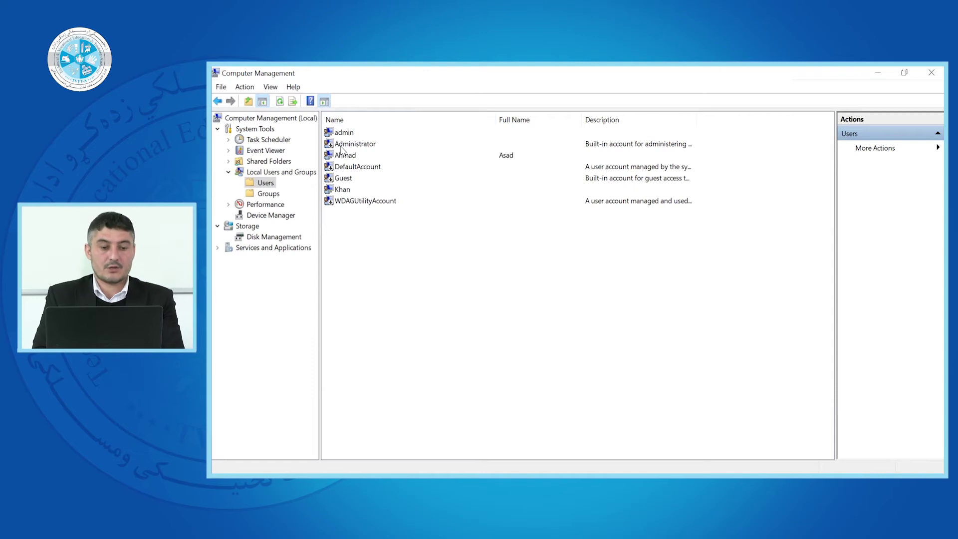
pyautogui.click(352, 133)
pyautogui.click(345, 157)
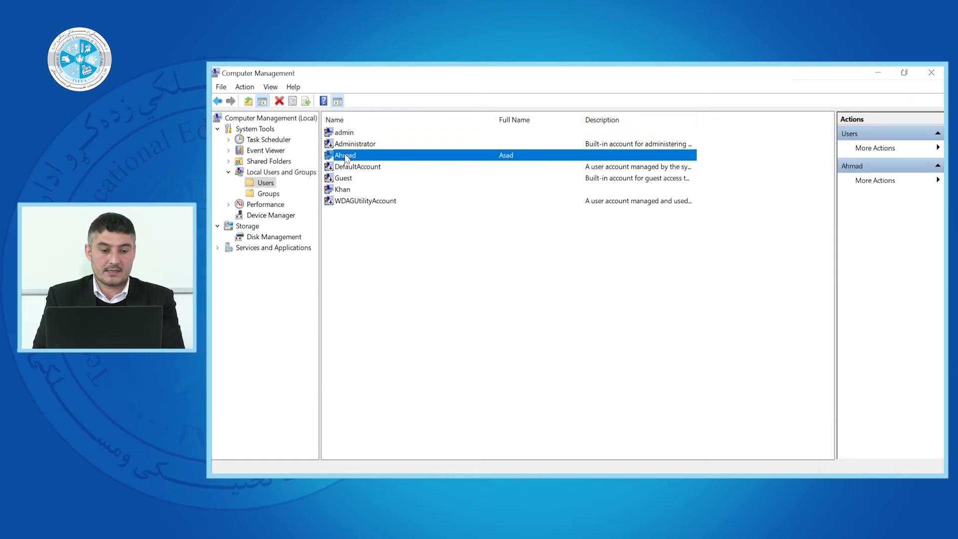
pyautogui.click(343, 189)
pyautogui.click(379, 213)
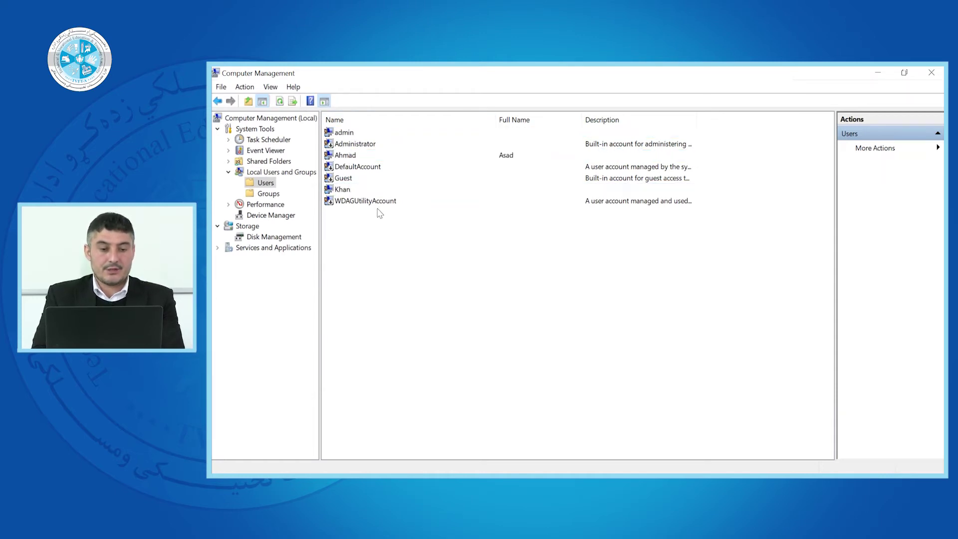
pyautogui.click(360, 153)
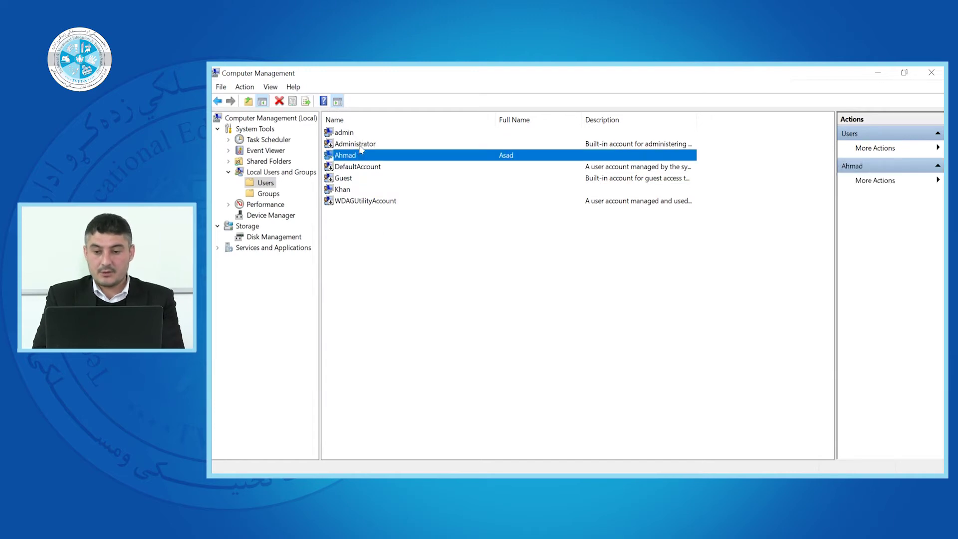
pyautogui.click(360, 145)
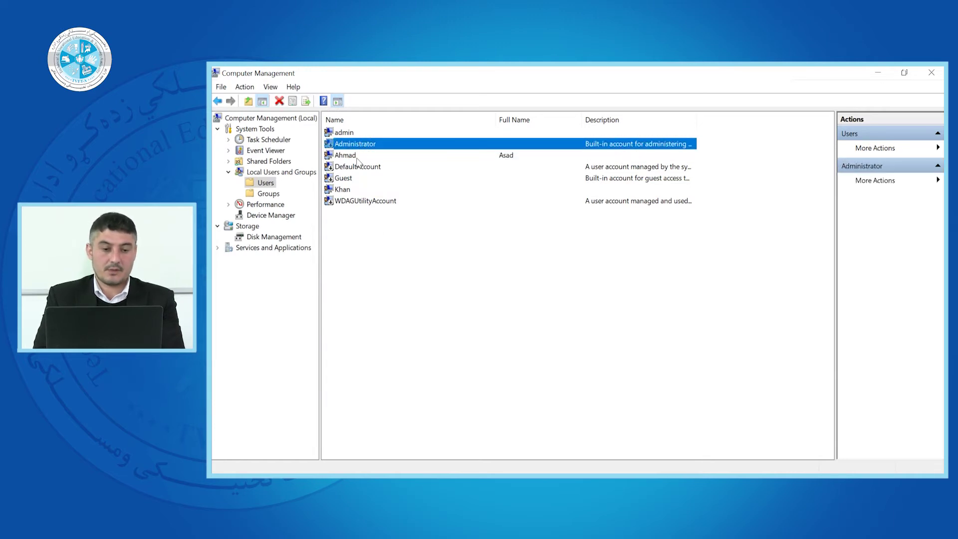
pyautogui.click(347, 183)
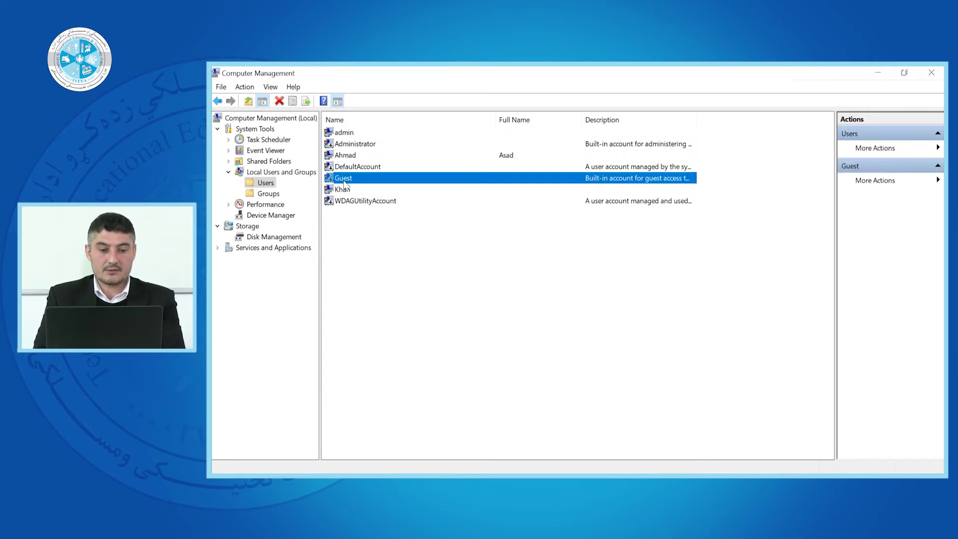
pyautogui.click(342, 156)
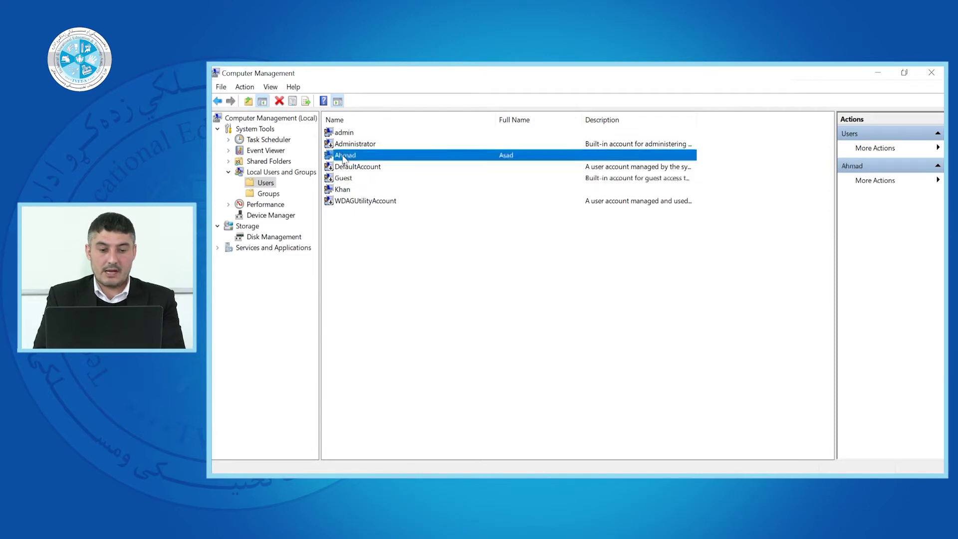
pyautogui.click(344, 193)
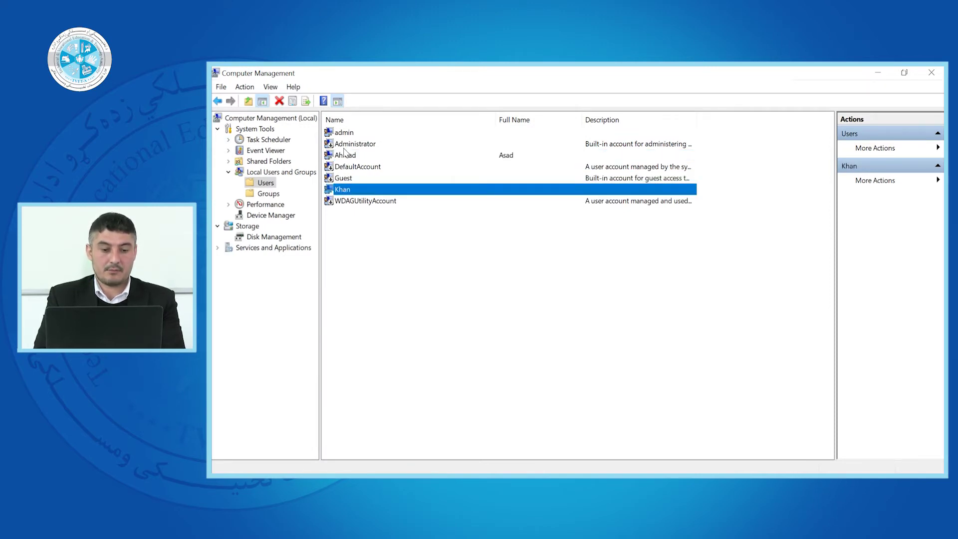
pyautogui.click(358, 226)
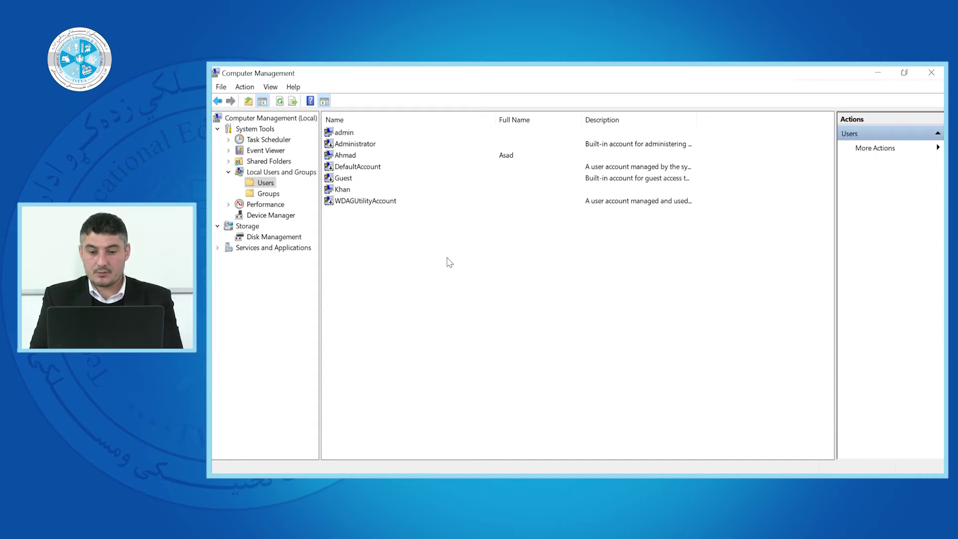
# - Try the Users list and Users folder context menus, opening New User once and closing it
pyautogui.rightClick(414, 251)
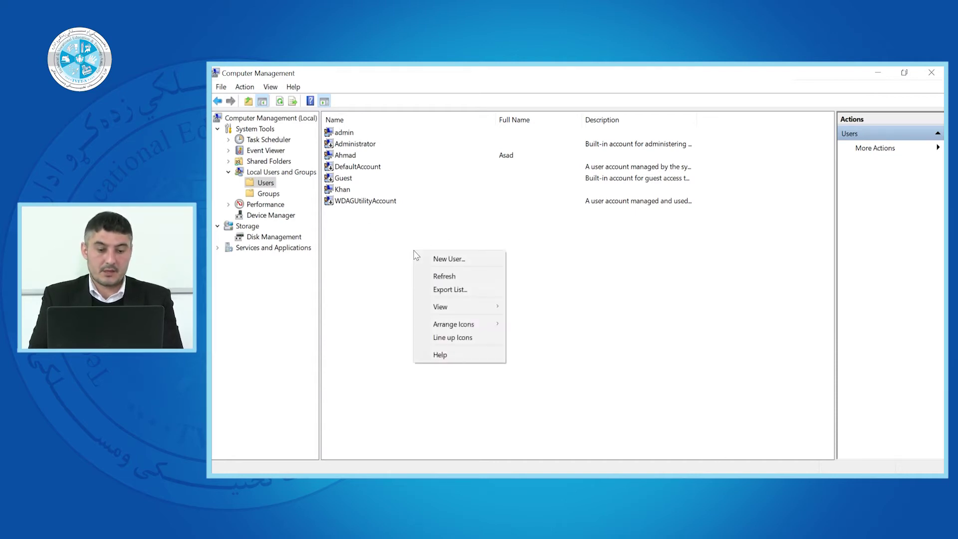
pyautogui.click(374, 232)
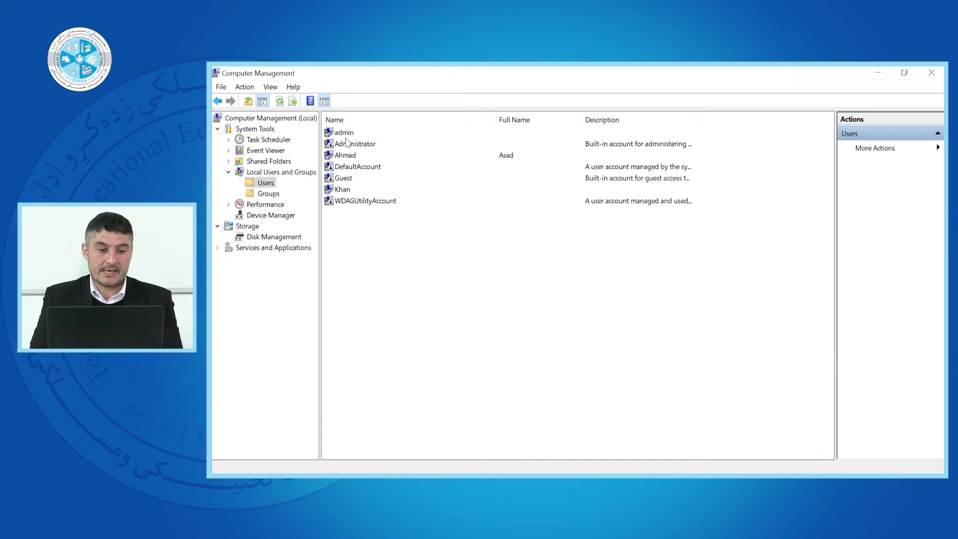
pyautogui.rightClick(264, 184)
pyautogui.click(536, 316)
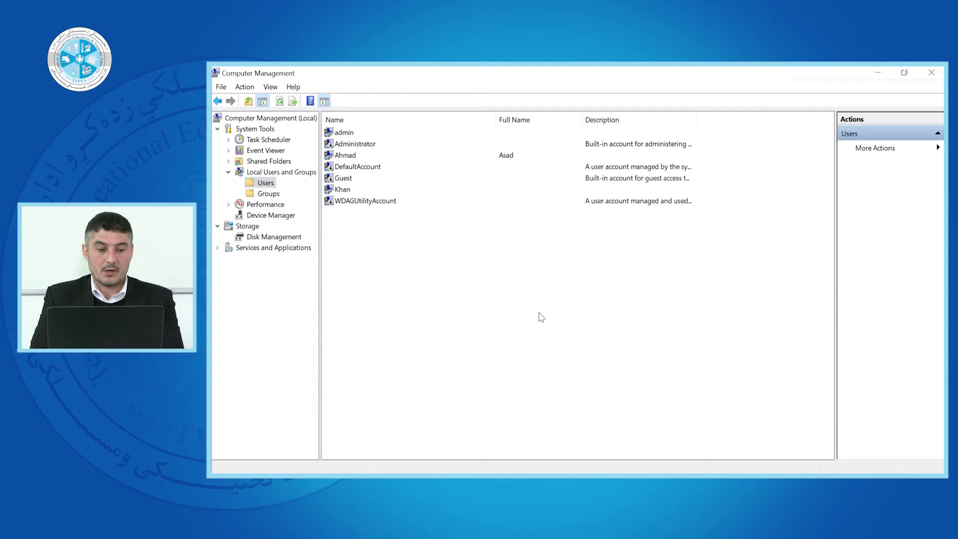
pyautogui.rightClick(393, 250)
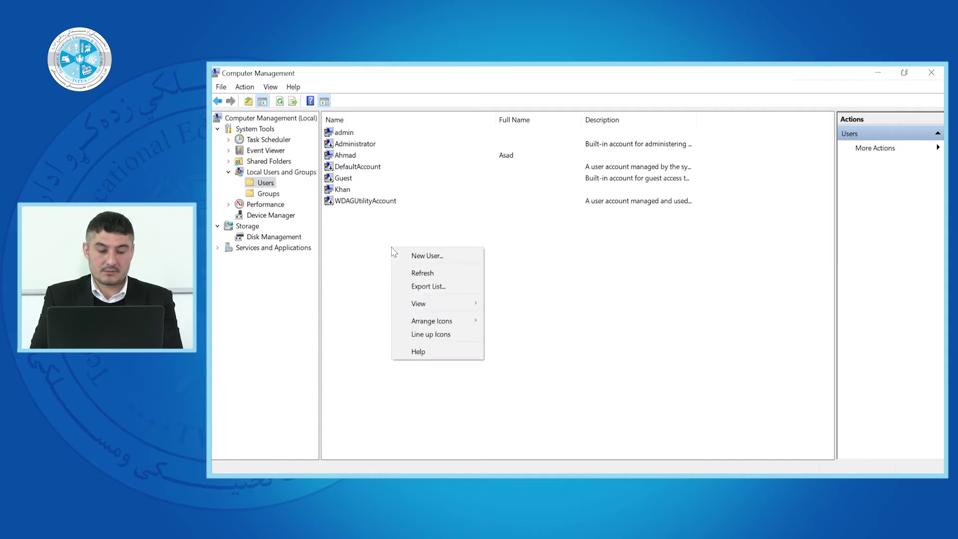
pyautogui.rightClick(347, 232)
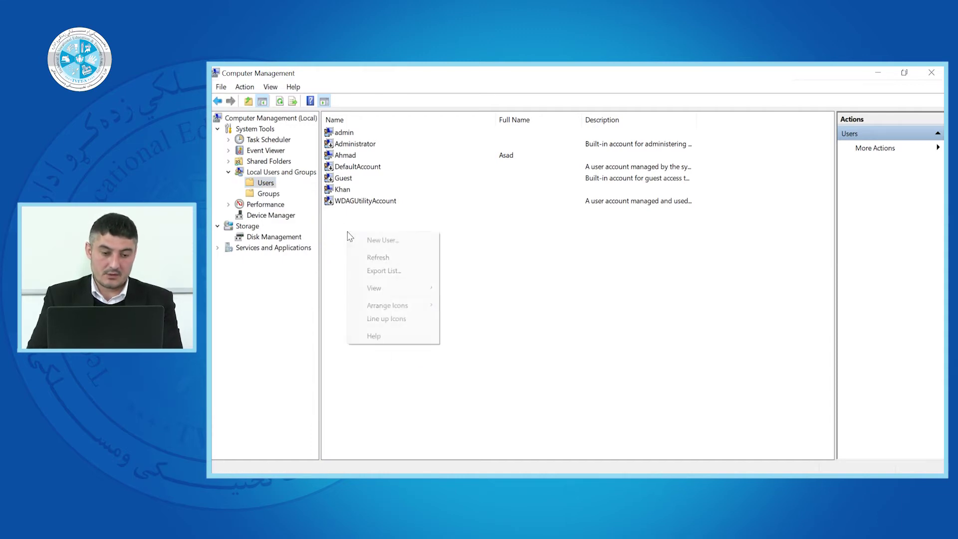
pyautogui.click(378, 243)
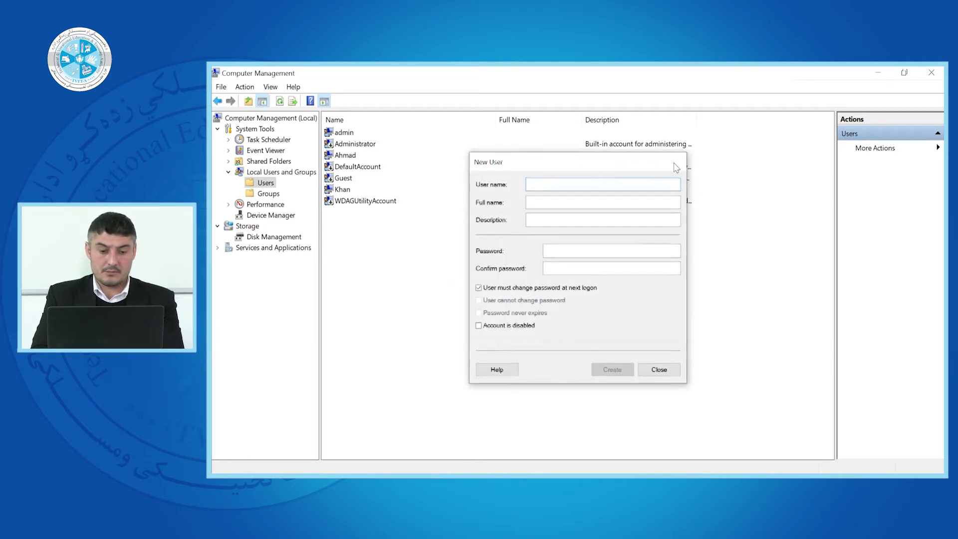
pyautogui.click(673, 163)
# - Choose New User... from the Users list context menu to get a blank form
pyautogui.rightClick(410, 245)
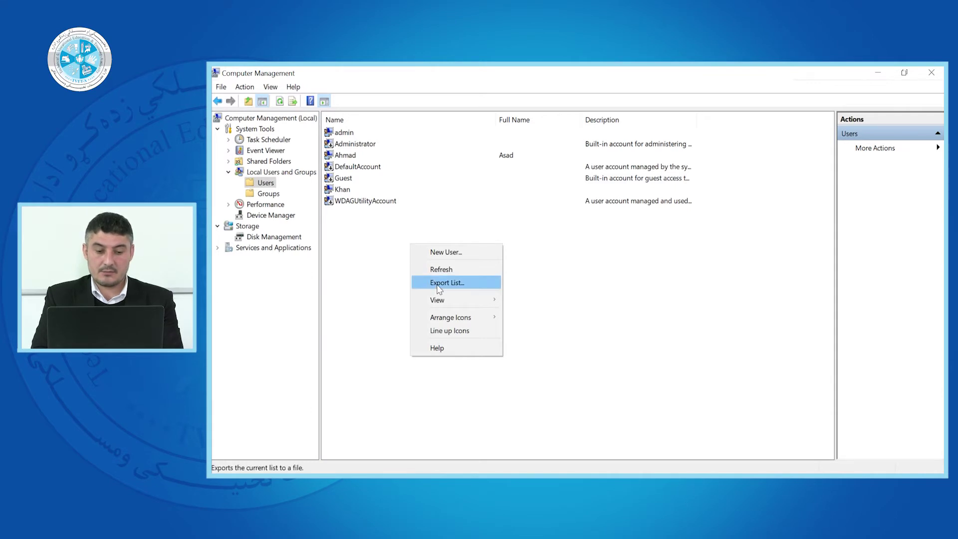
pyautogui.click(393, 270)
pyautogui.rightClick(393, 270)
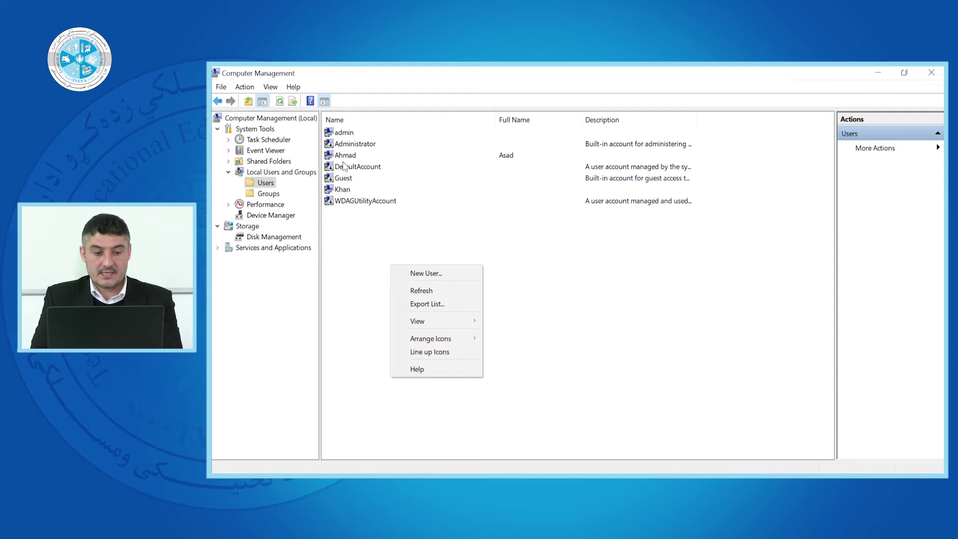
pyautogui.rightClick(354, 230)
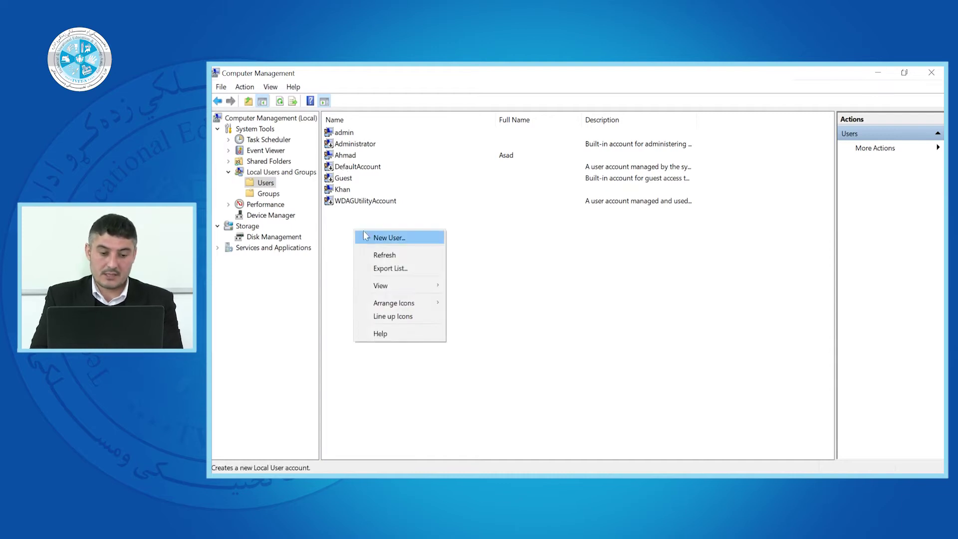
pyautogui.click(384, 240)
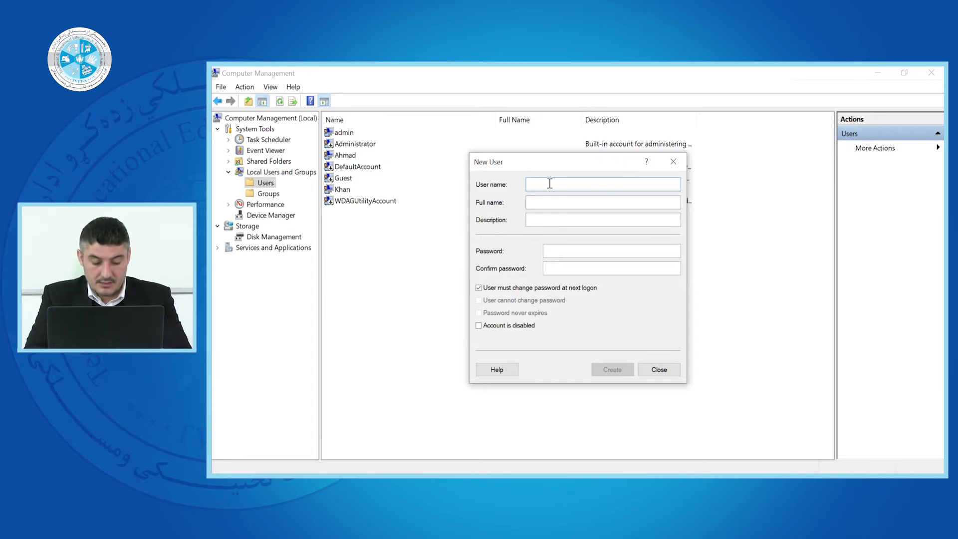
# - Enter the account's user name and full name, with description 'this user is used for control of windows'
pyautogui.write('Ali')
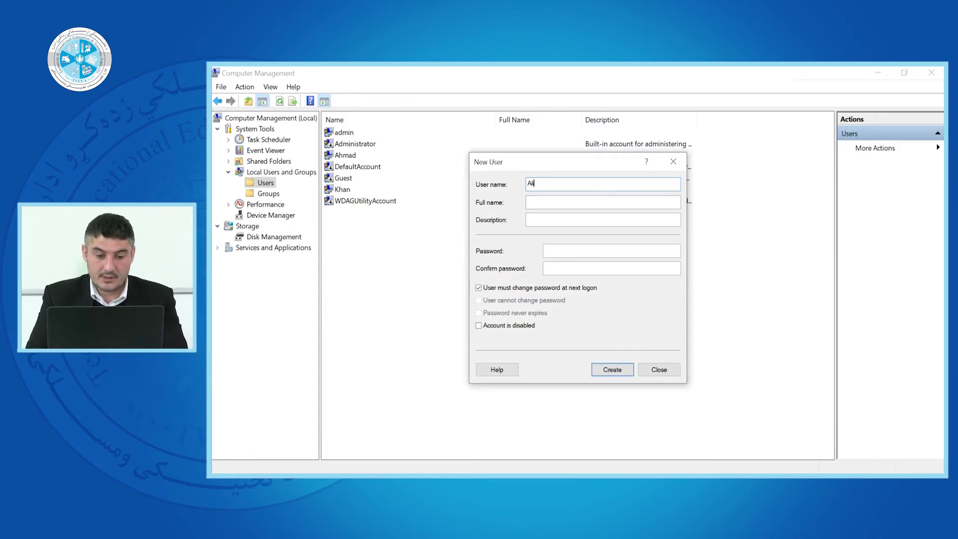
pyautogui.click(568, 220)
pyautogui.write('this u')
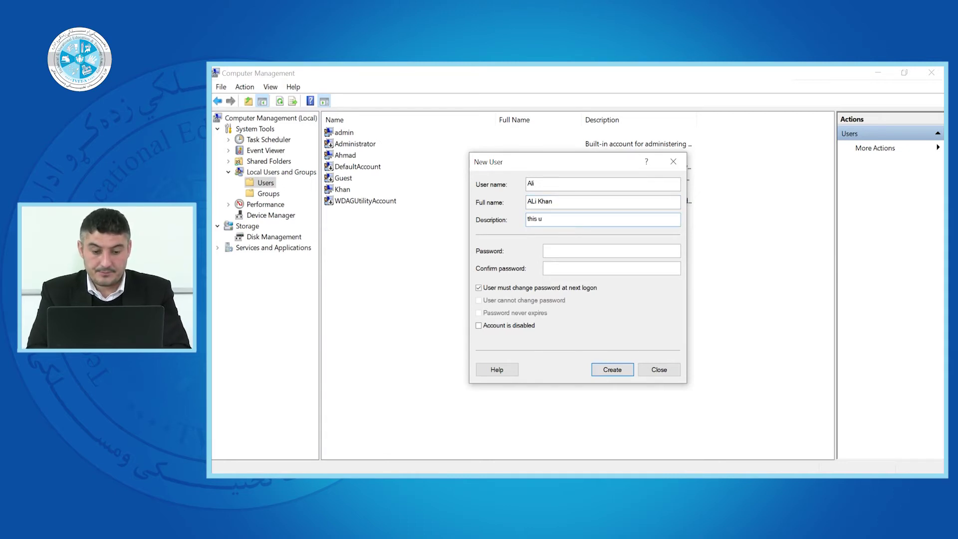
pyautogui.write('ser is ')
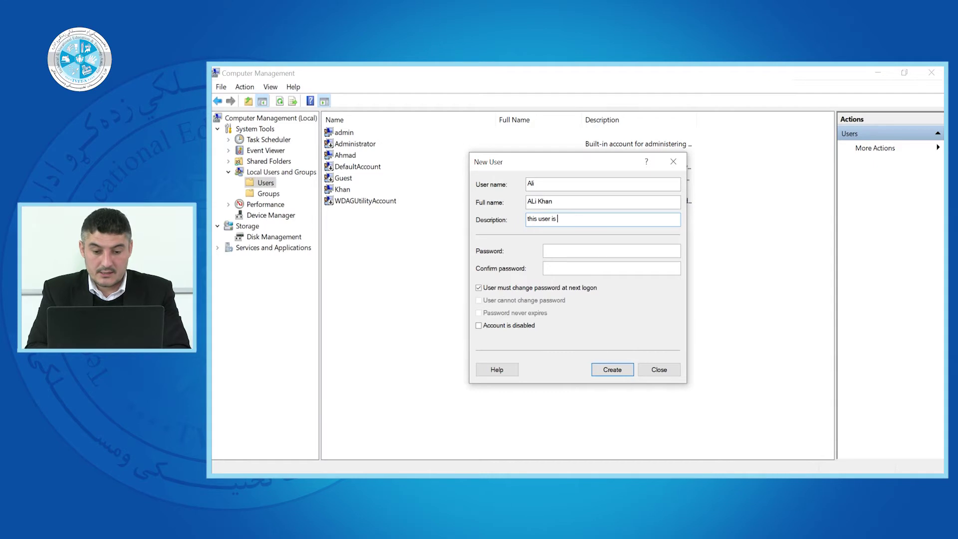
pyautogui.write('used fo')
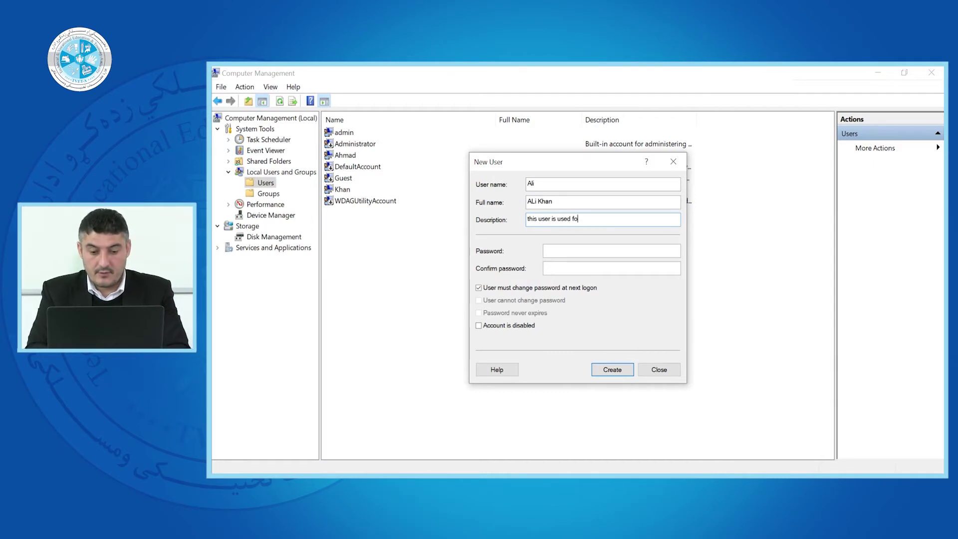
pyautogui.write('r cont')
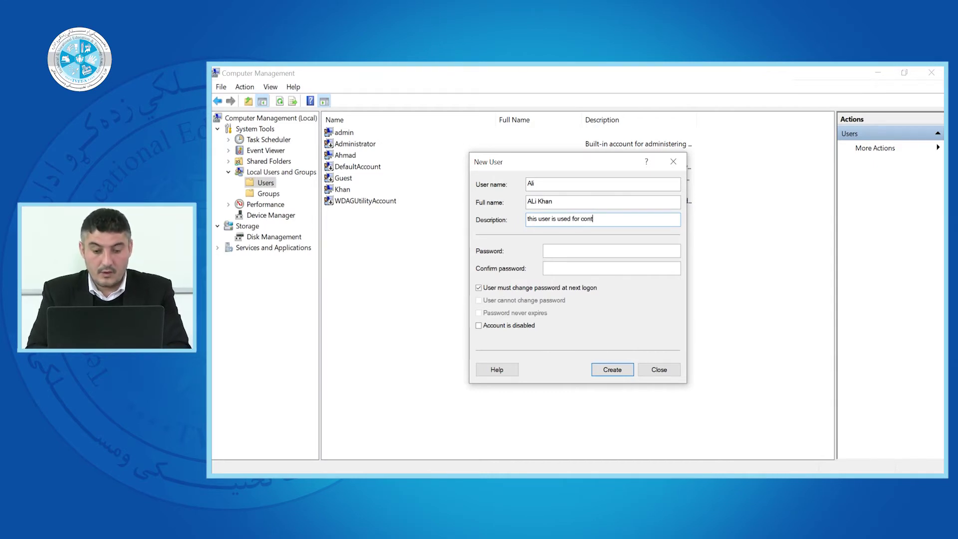
pyautogui.write('rol of ')
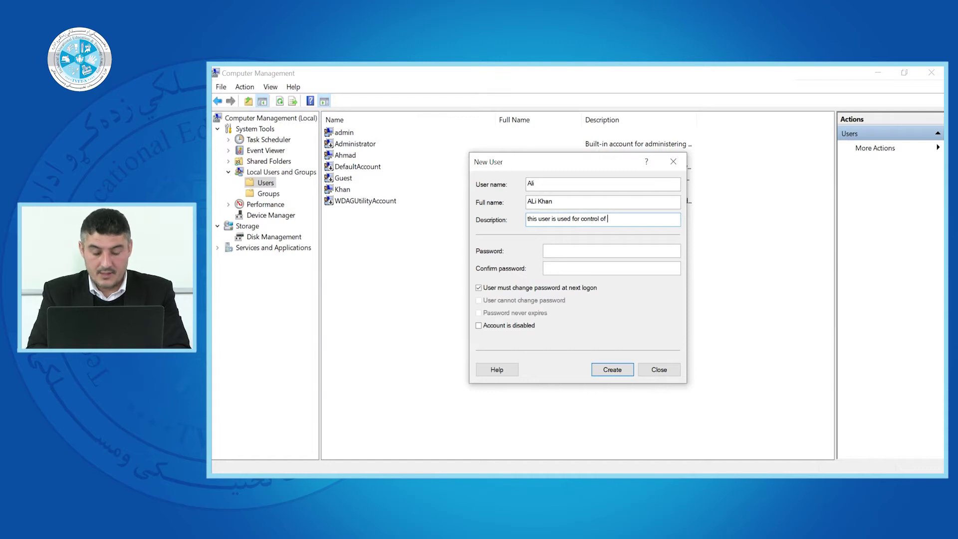
pyautogui.write('wi')
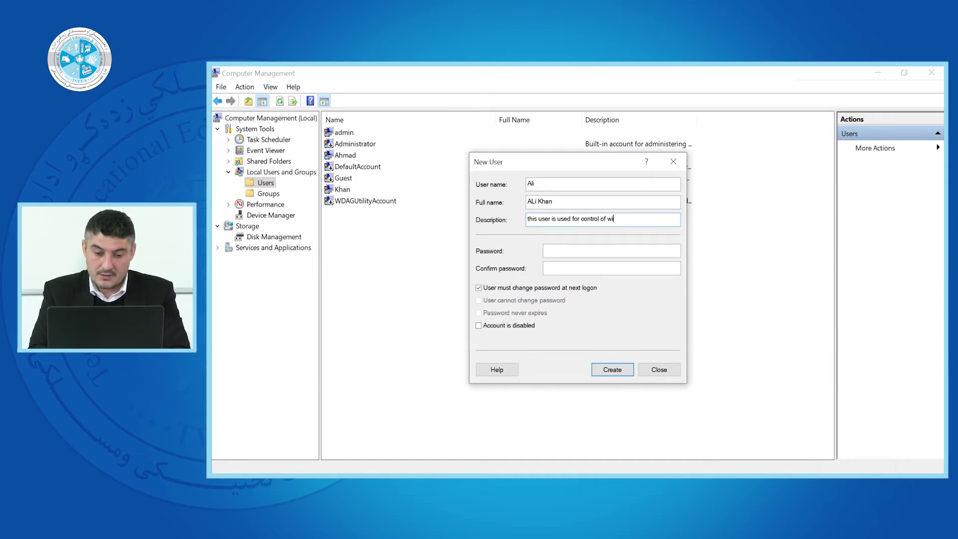
pyautogui.write('nd')
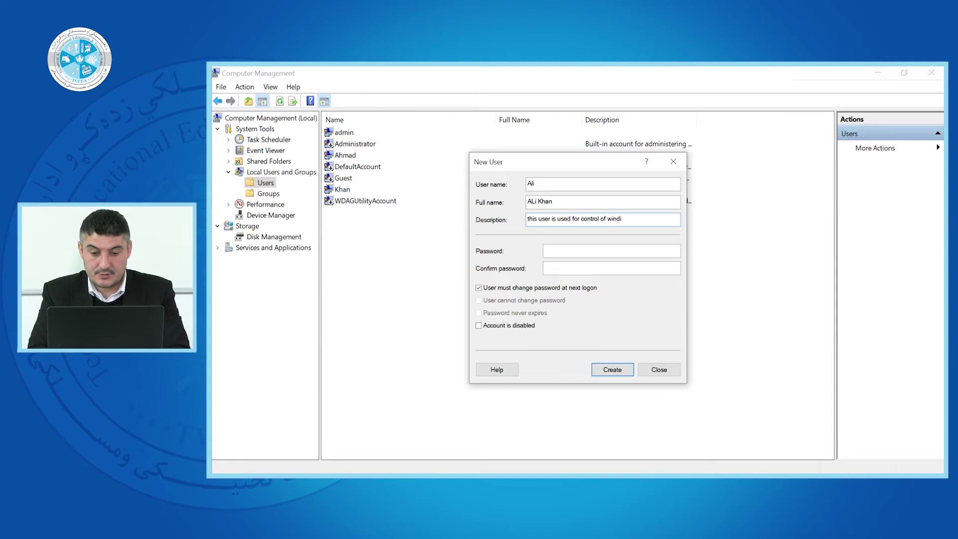
pyautogui.write('o')
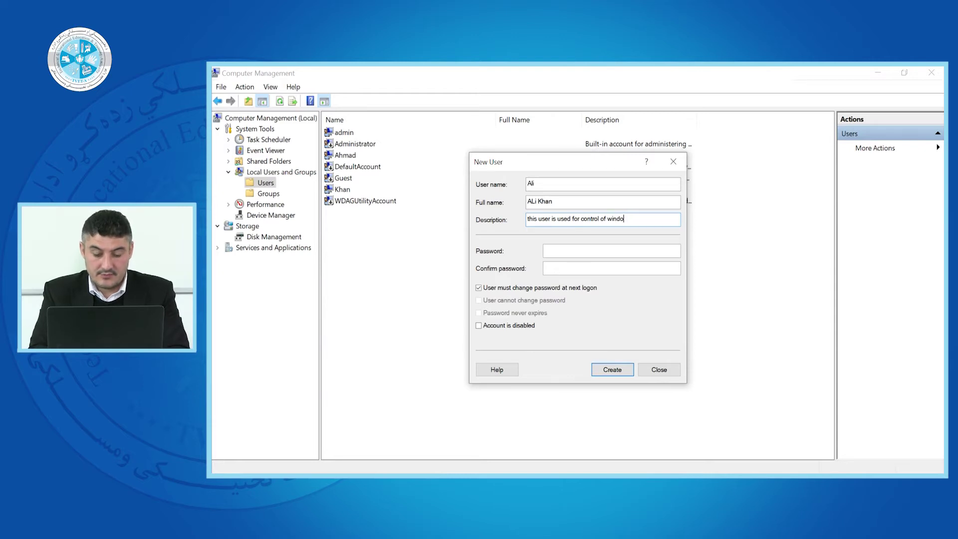
pyautogui.write('ws')
# - Enter the six-digit password, confirm it, and select the user name and password entries to check them
pyautogui.click(554, 252)
pyautogui.write('123')
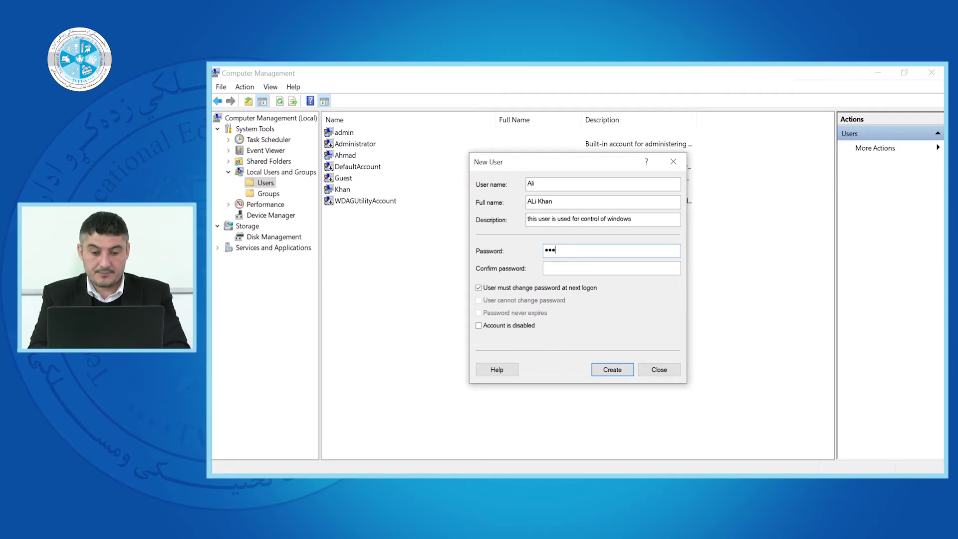
pyautogui.write('456')
pyautogui.click(552, 268)
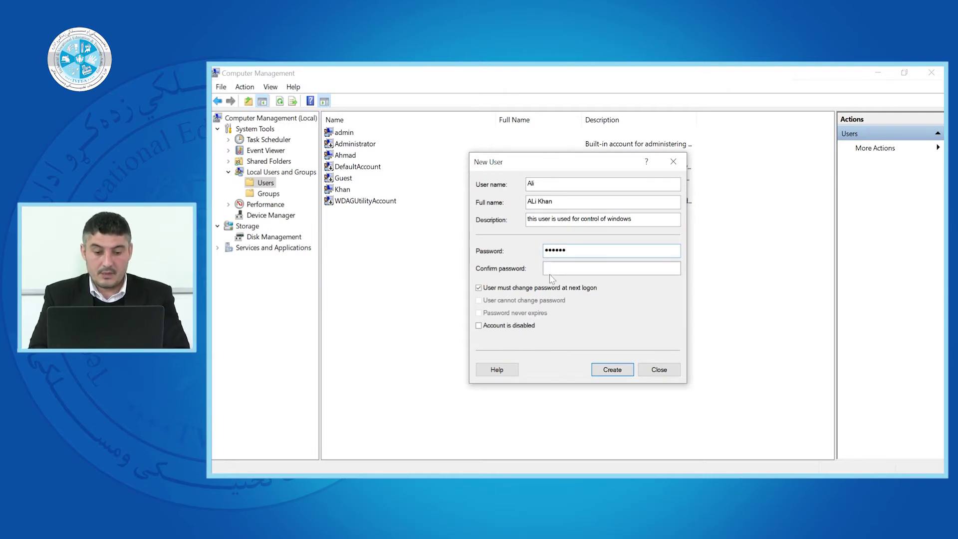
pyautogui.write('123456')
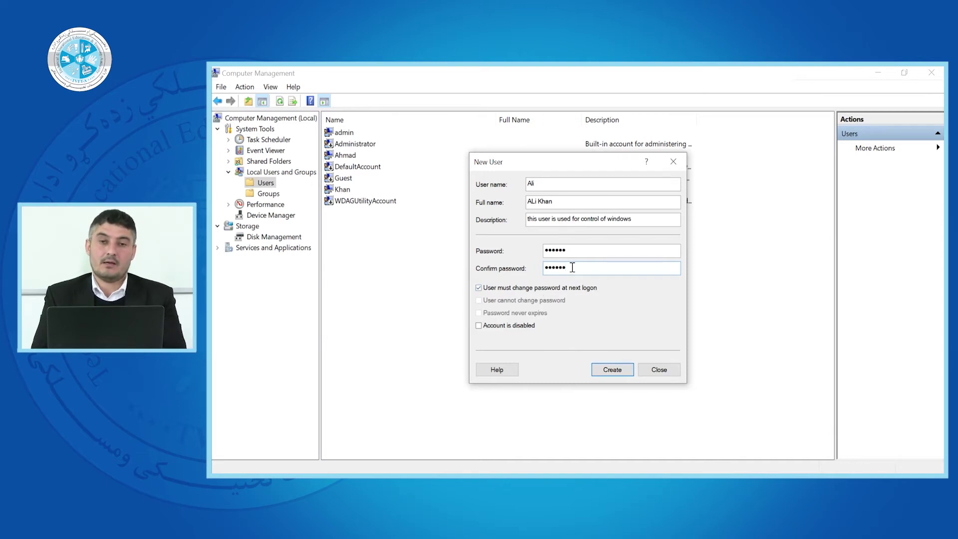
pyautogui.doubleClick(530, 183)
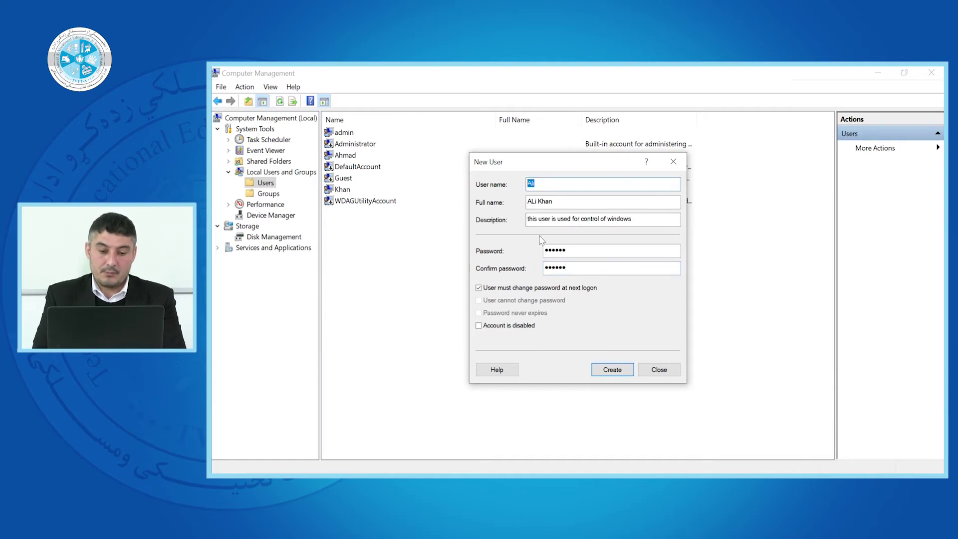
pyautogui.moveTo(570, 250); pyautogui.dragTo(544, 249)
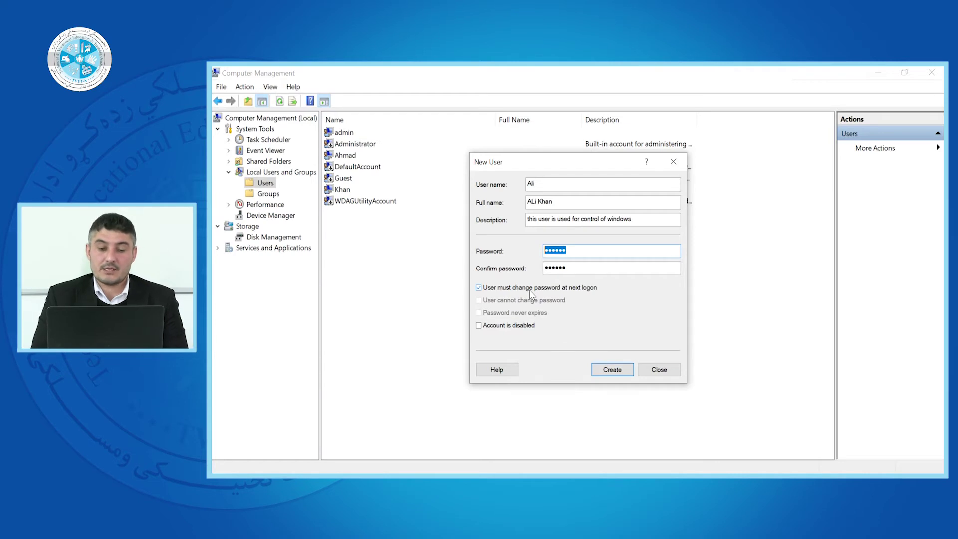
# - Uncheck 'must change password at next logon'; check 'User cannot change password' and 'Password never expires'
pyautogui.click(529, 292)
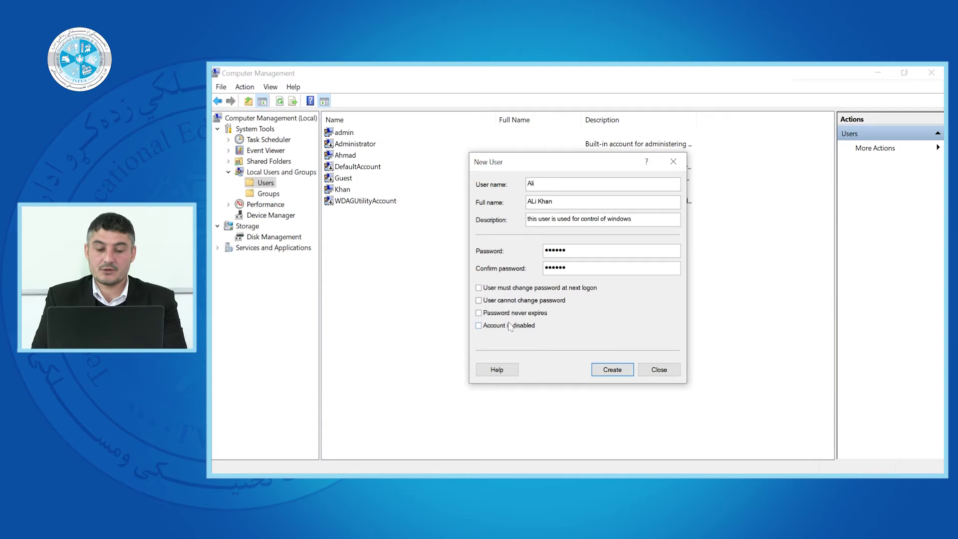
pyautogui.click(487, 289)
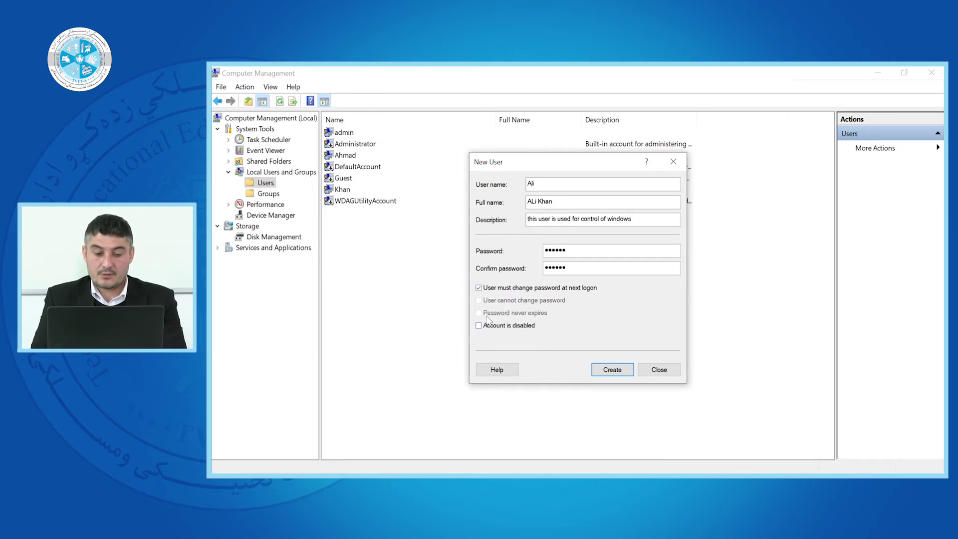
pyautogui.click(496, 289)
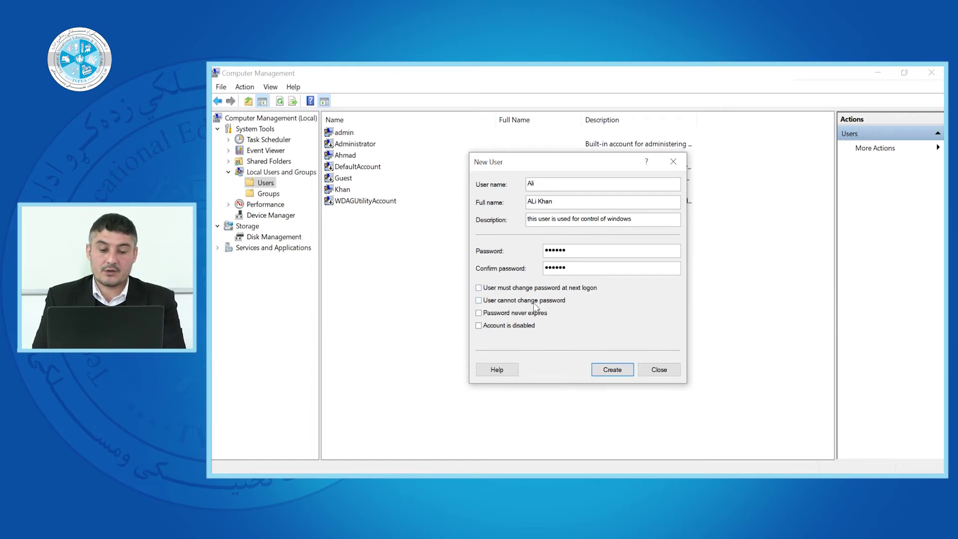
pyautogui.click(478, 301)
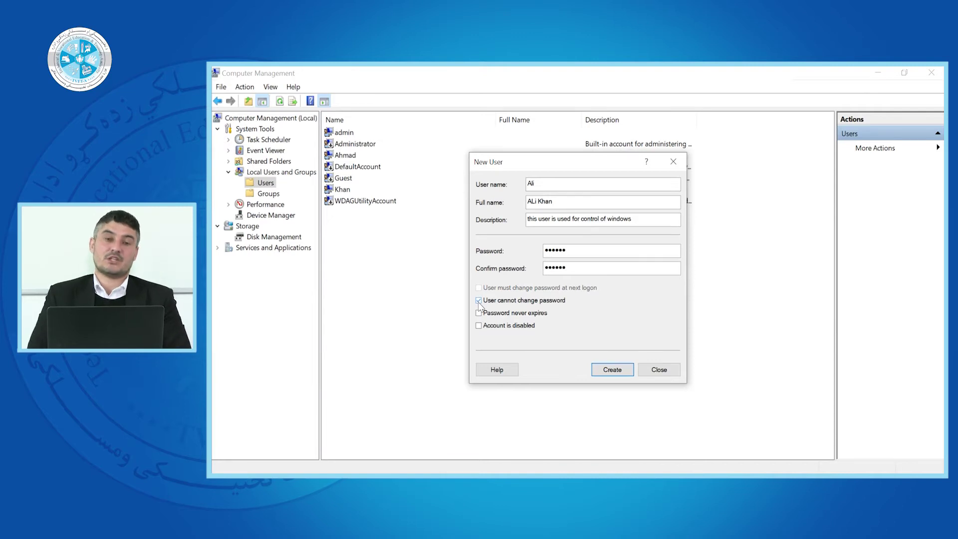
pyautogui.doubleClick(571, 249)
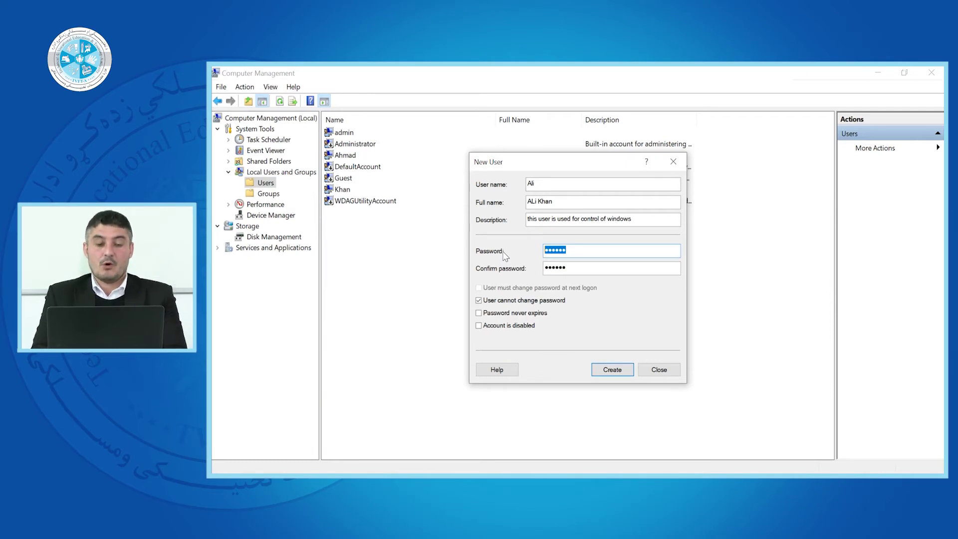
pyautogui.click(480, 316)
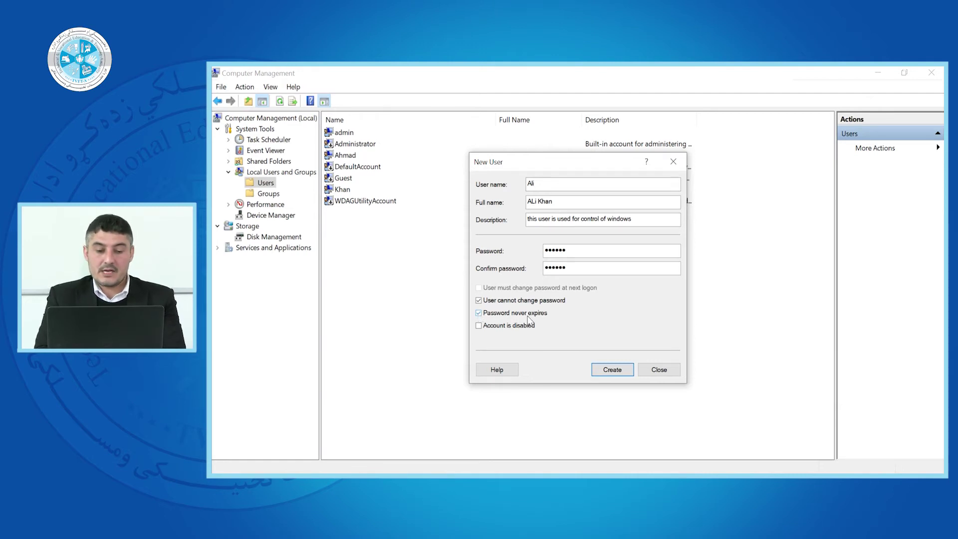
# - Tick 'Password never expires' and 'Account is disabled', then create the new user
pyautogui.click(479, 313)
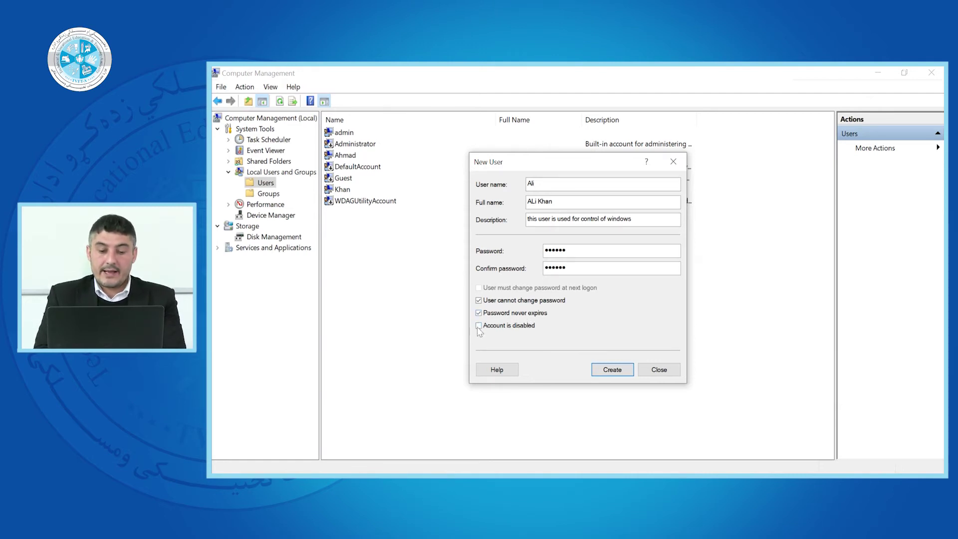
pyautogui.click(478, 325)
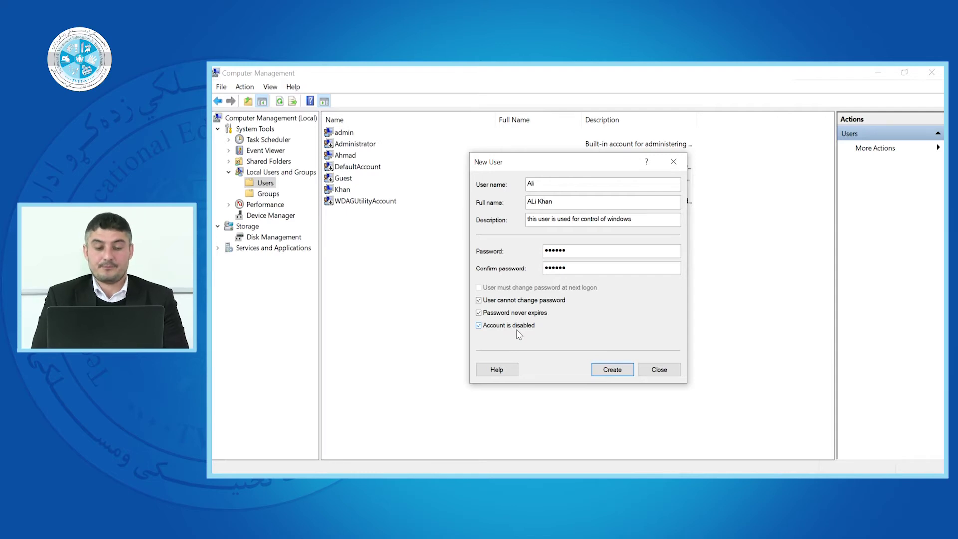
pyautogui.click(611, 369)
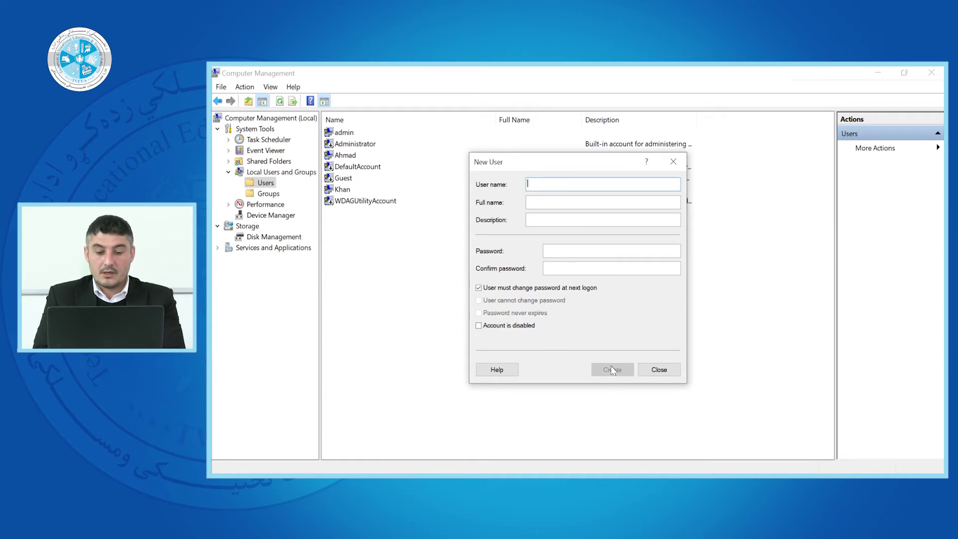
# - Close the New User form and bring up the context menu for the new account in the Users list
pyautogui.click(653, 369)
pyautogui.rightClick(429, 261)
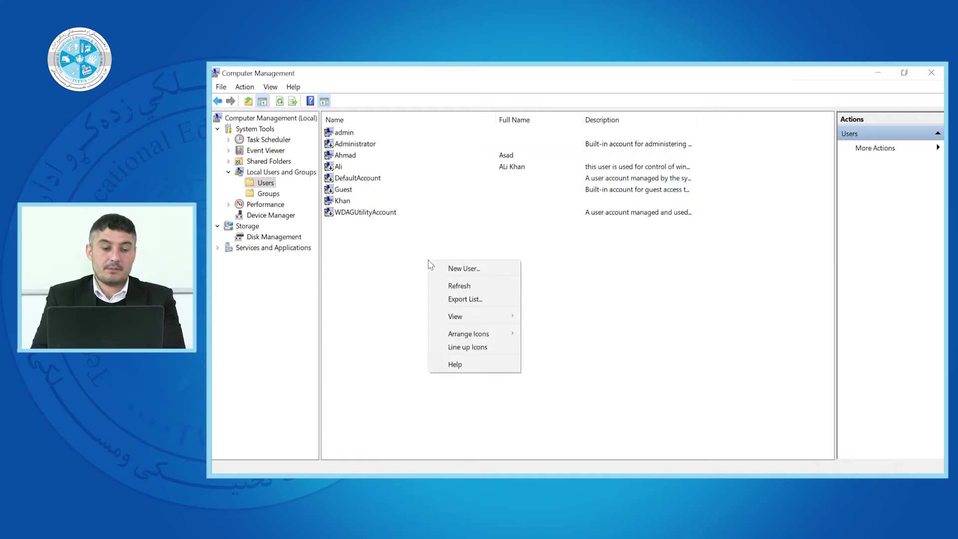
pyautogui.click(339, 169)
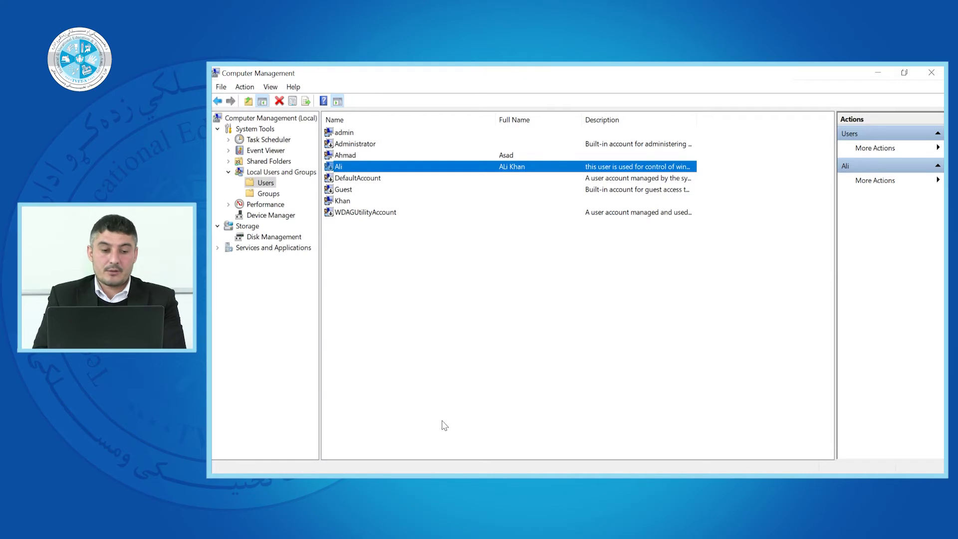
pyautogui.click(442, 423)
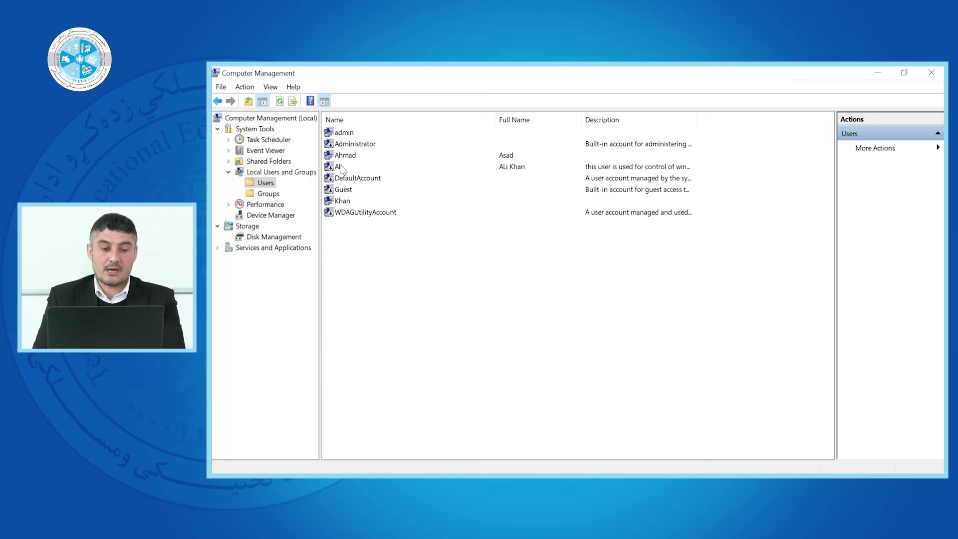
pyautogui.rightClick(341, 167)
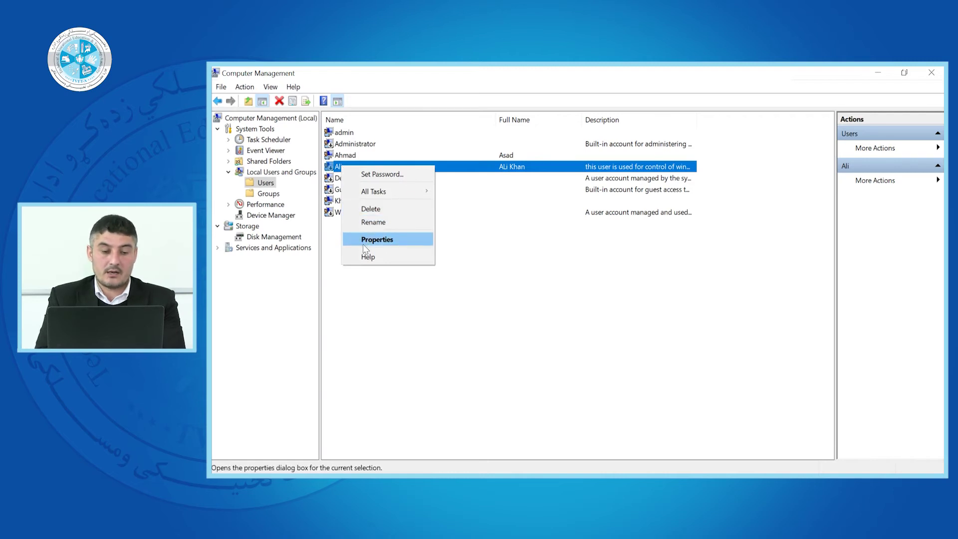
# - Clear 'Account is disabled' in the new account's Properties and save the change
pyautogui.click(377, 239)
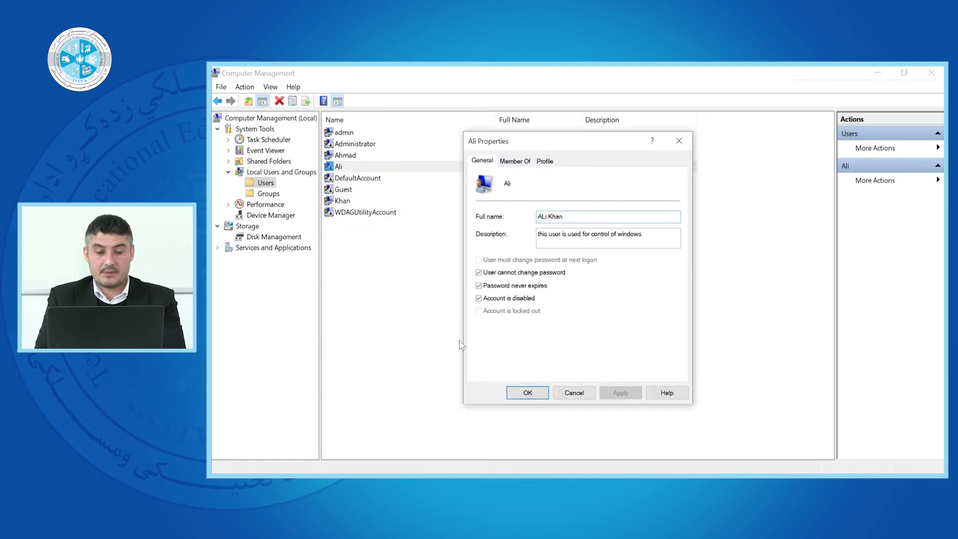
pyautogui.click(478, 298)
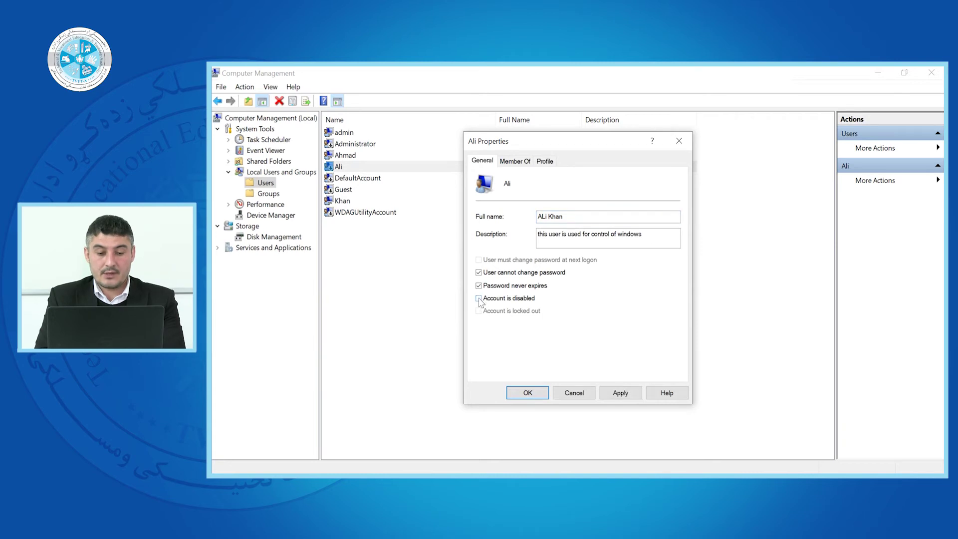
pyautogui.click(619, 392)
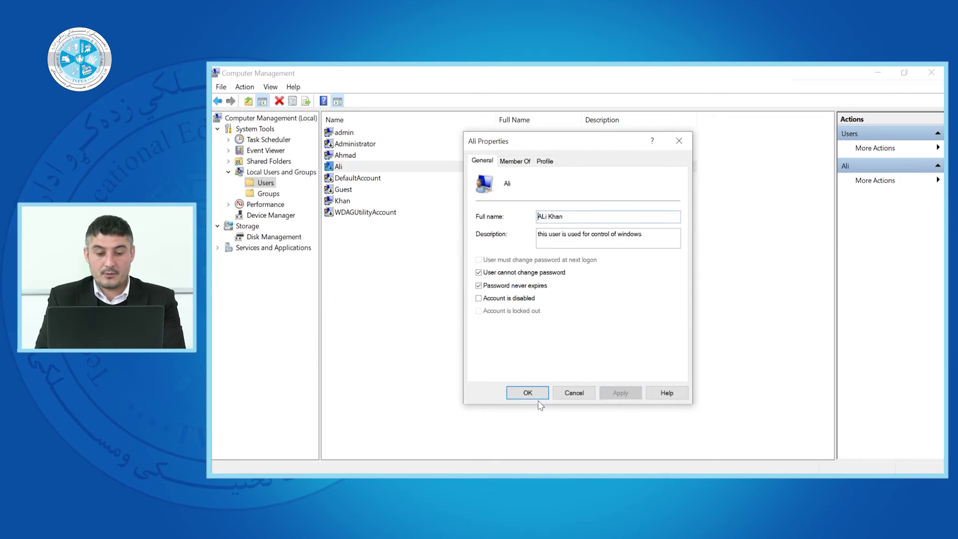
pyautogui.click(527, 392)
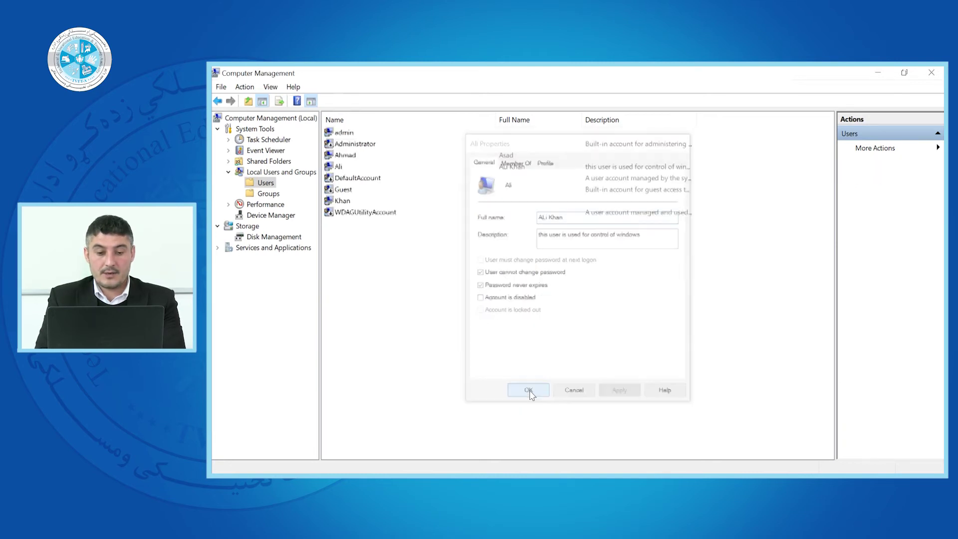
pyautogui.click(332, 168)
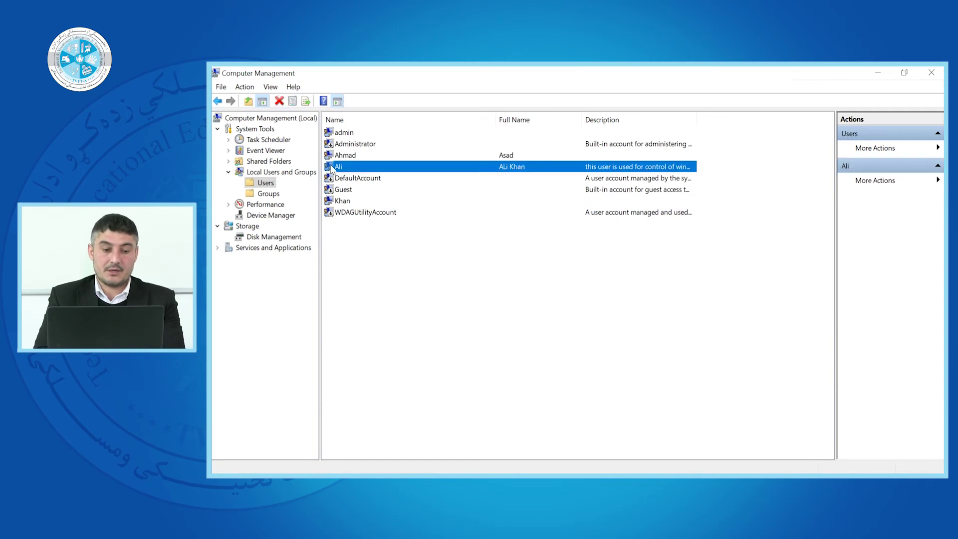
# - Set a new five-character password for the new account, entering and confirming it
pyautogui.rightClick(332, 168)
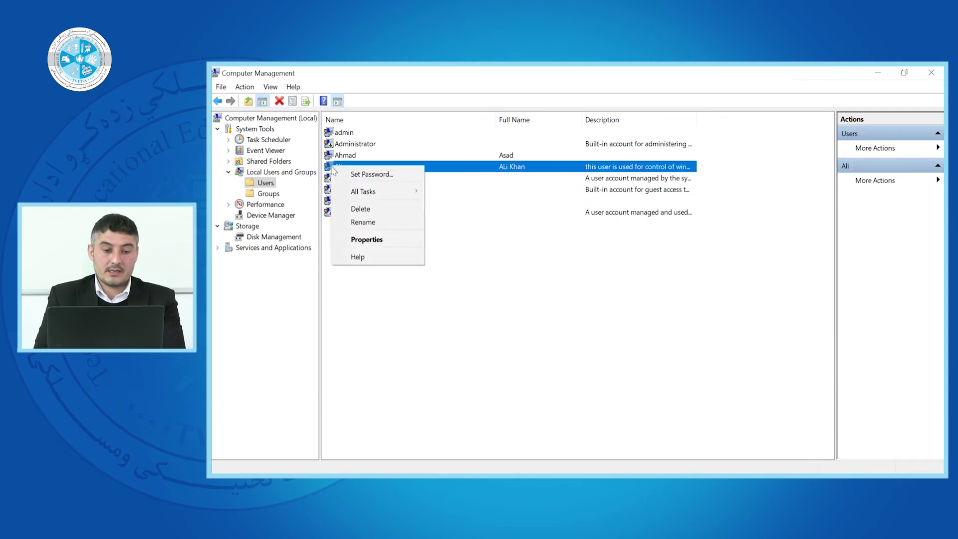
pyautogui.click(367, 179)
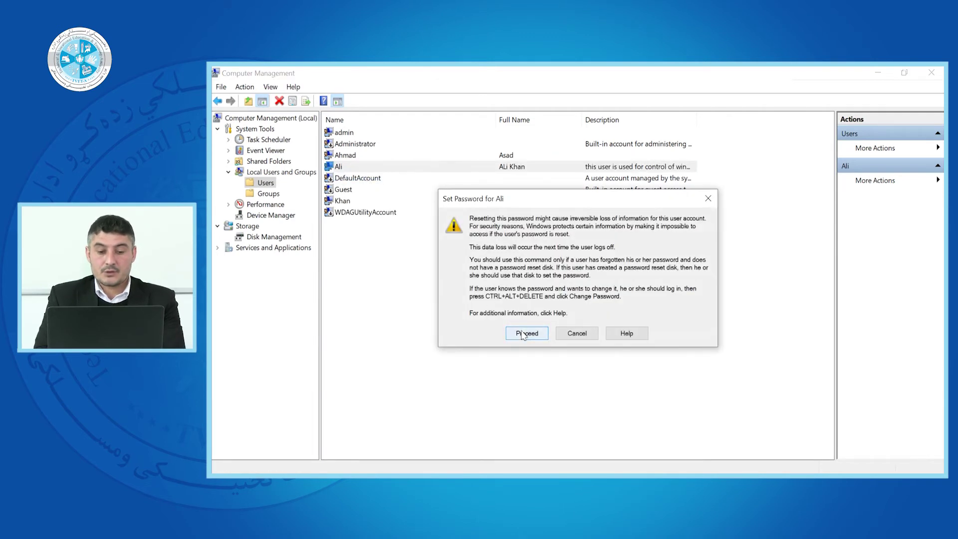
pyautogui.click(527, 334)
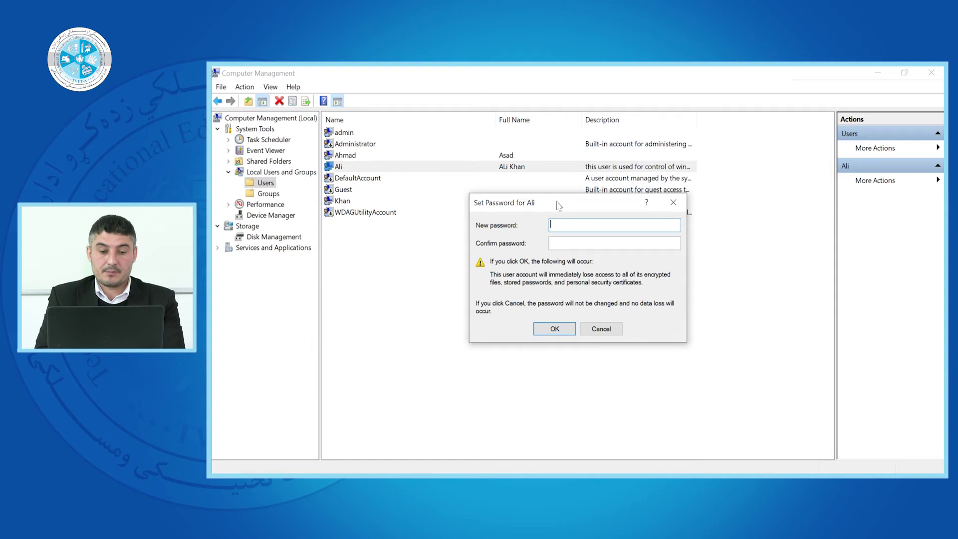
pyautogui.moveTo(559, 203); pyautogui.dragTo(500, 198)
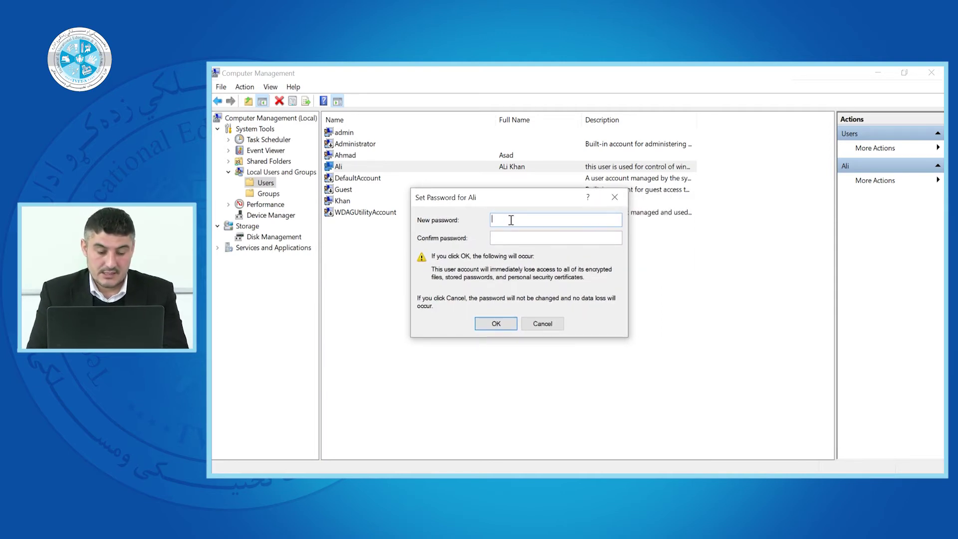
pyautogui.write('12')
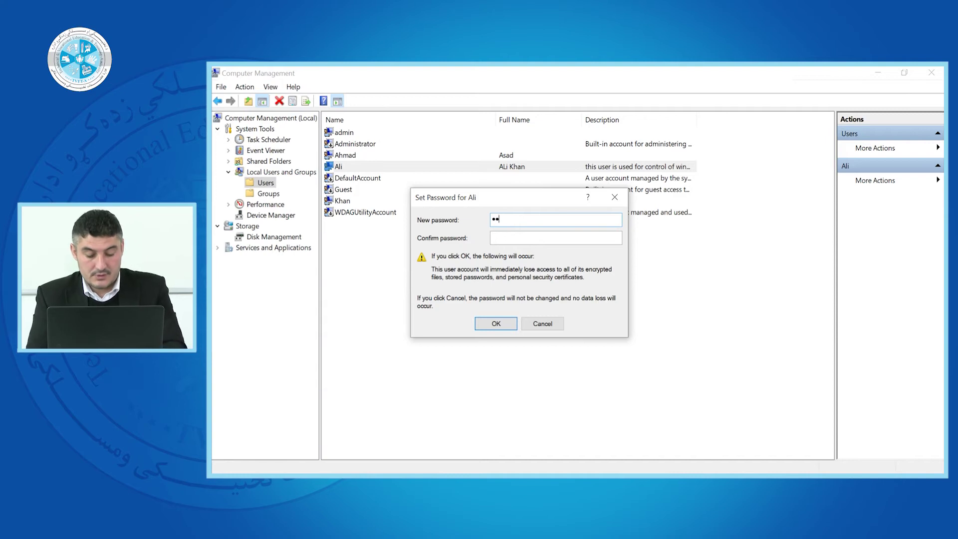
pyautogui.press('Tab')
pyautogui.write('1')
pyautogui.click(496, 323)
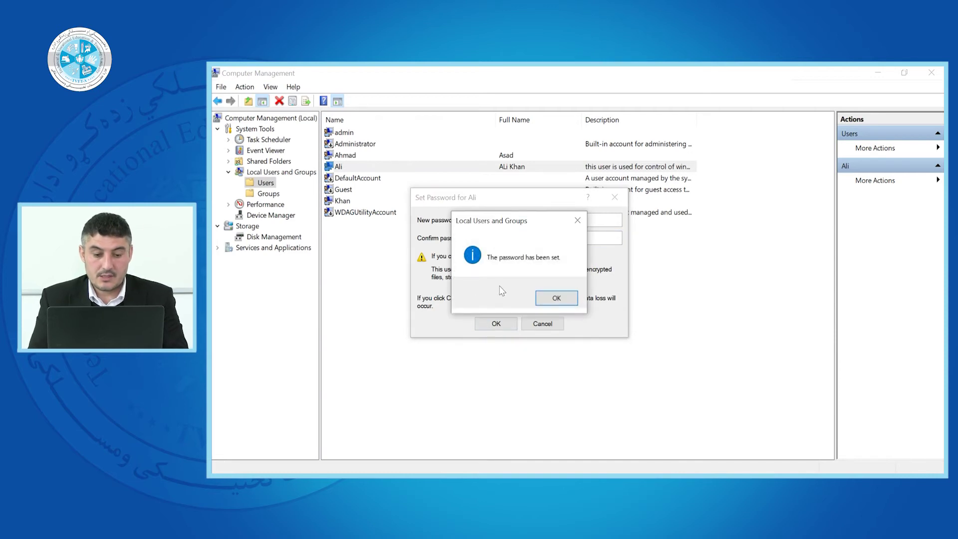
pyautogui.click(543, 301)
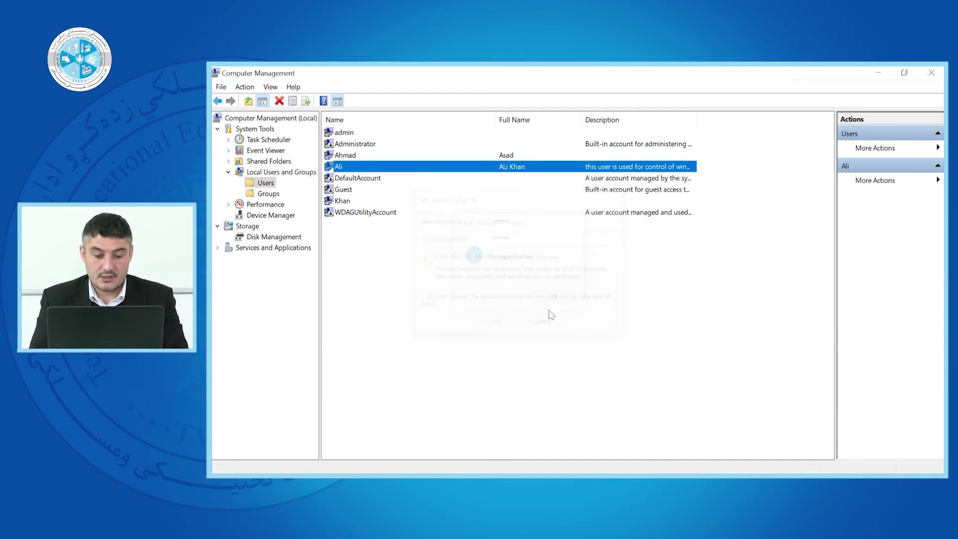
# - Rename the new account by appending the user's surname to its existing name
pyautogui.rightClick(341, 169)
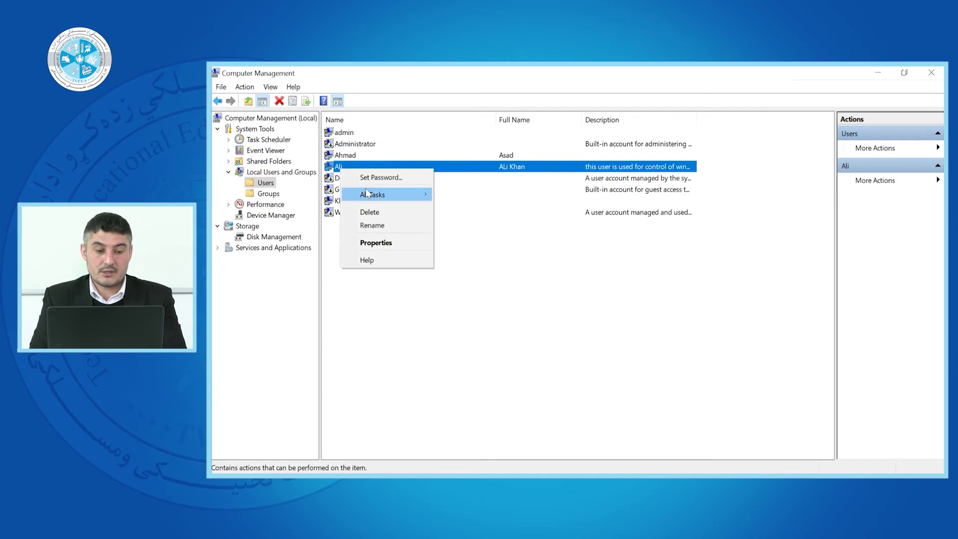
pyautogui.moveTo(367, 194)
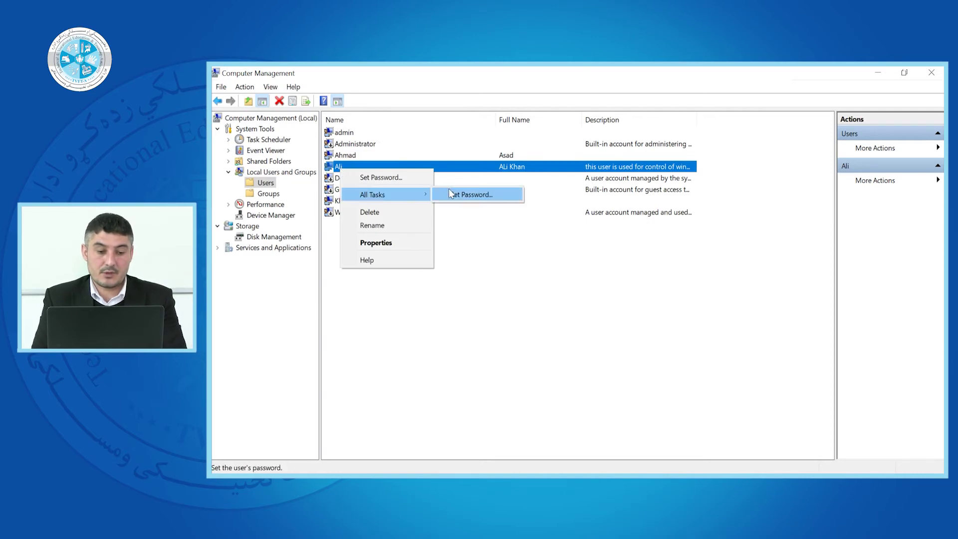
pyautogui.click(370, 225)
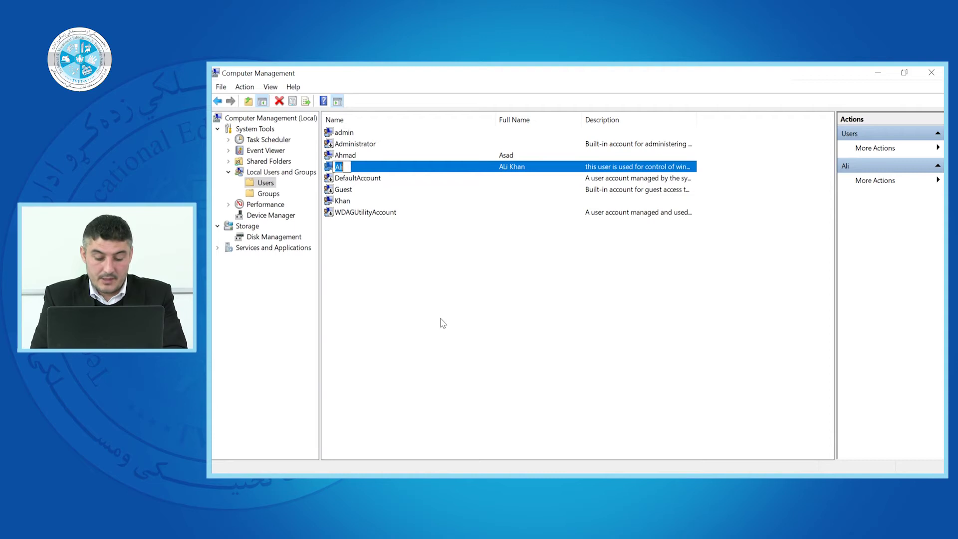
pyautogui.press('End')
pyautogui.press('Return')
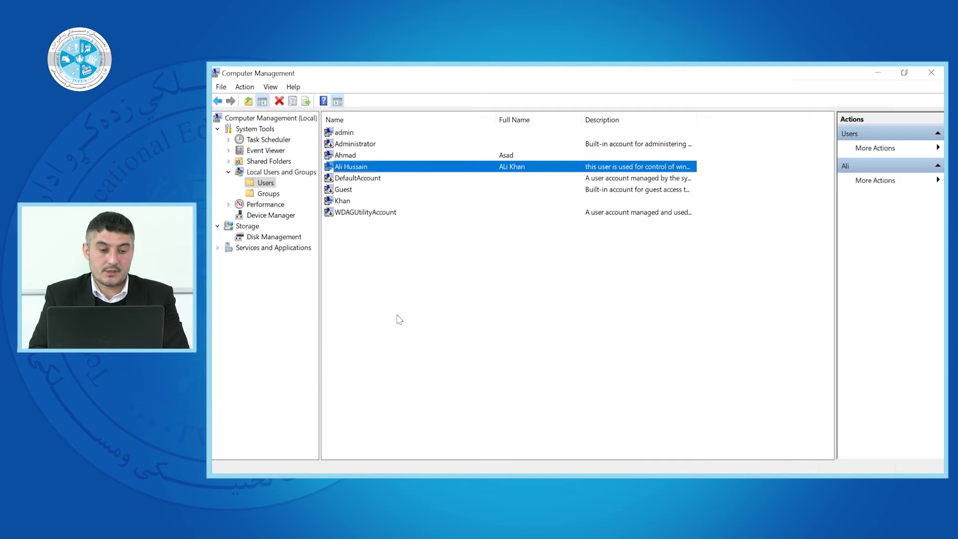
# - Check the renamed account's current group memberships on its Member Of tab
pyautogui.rightClick(337, 171)
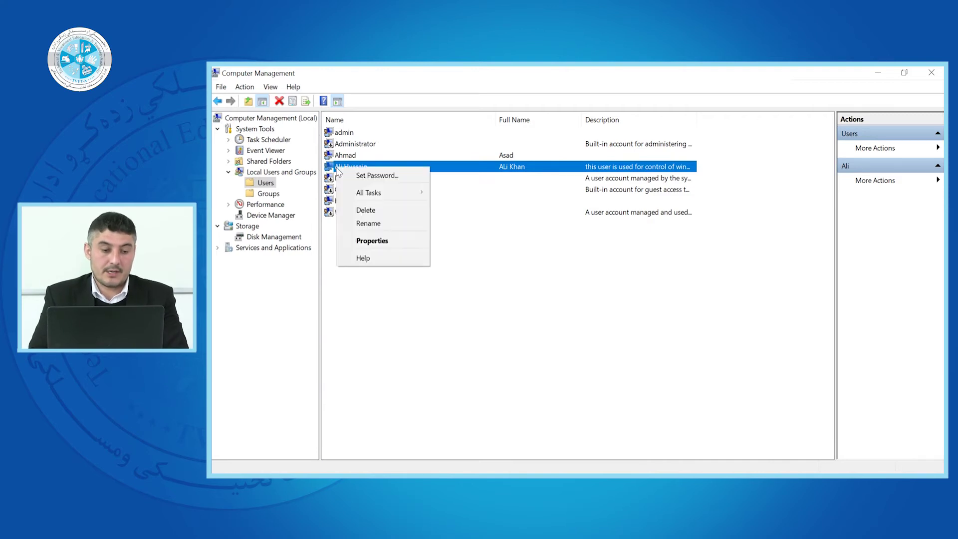
pyautogui.click(367, 240)
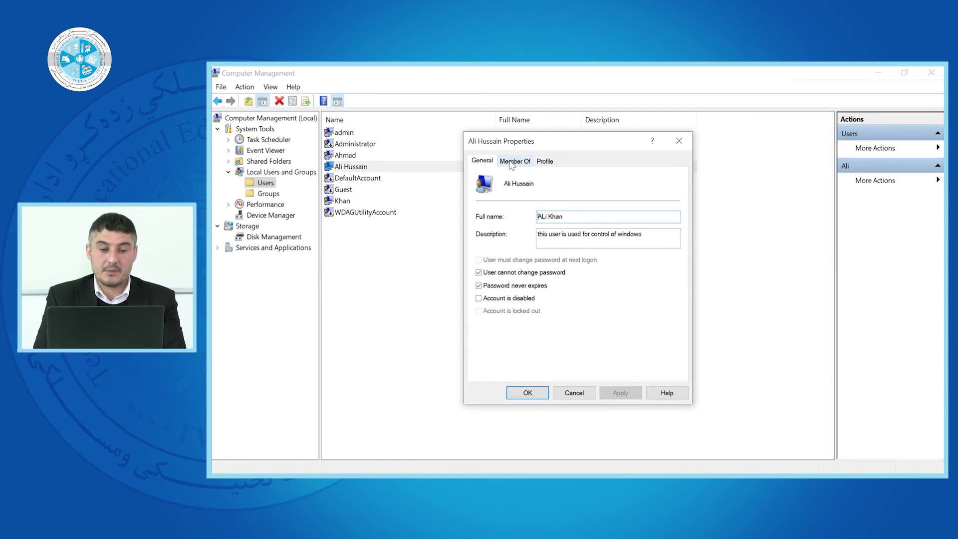
pyautogui.click(512, 162)
pyautogui.moveTo(517, 146); pyautogui.dragTo(537, 138)
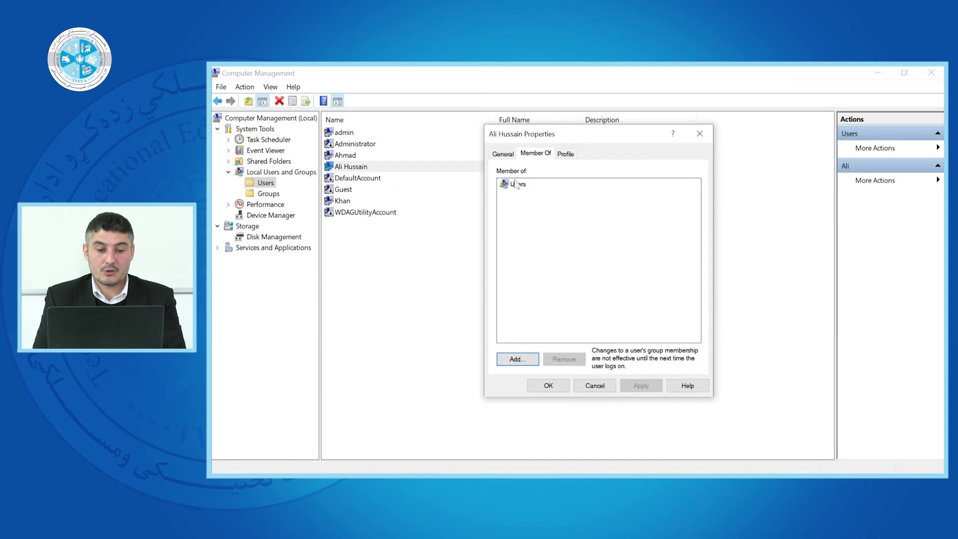
pyautogui.click(699, 133)
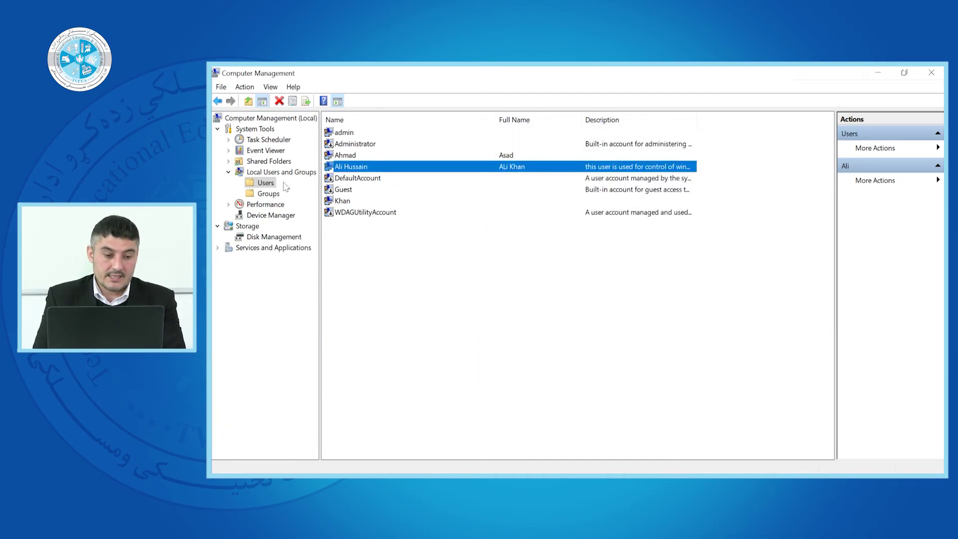
# - Show the local Groups list with widened Name and Description columns
pyautogui.click(268, 195)
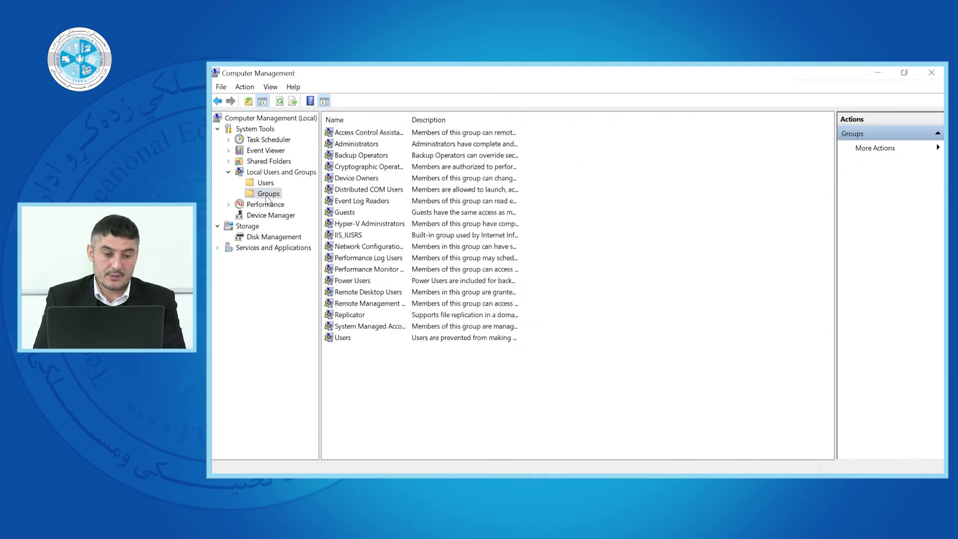
pyautogui.click(349, 145)
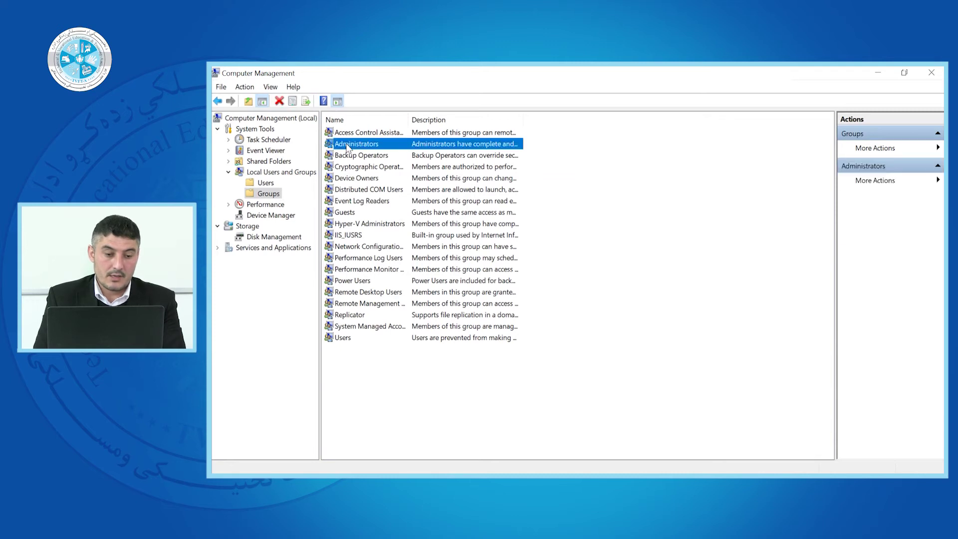
pyautogui.click(338, 339)
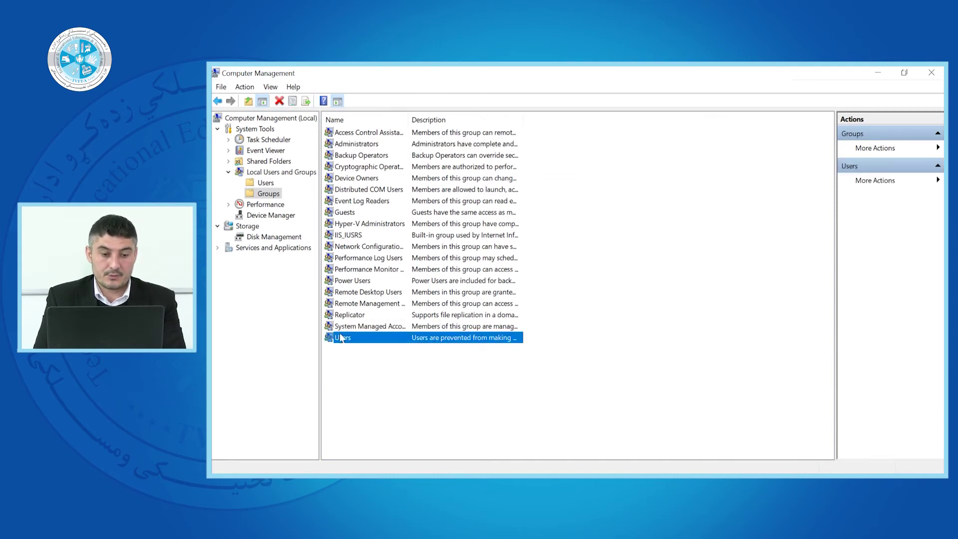
pyautogui.moveTo(408, 118); pyautogui.dragTo(504, 118)
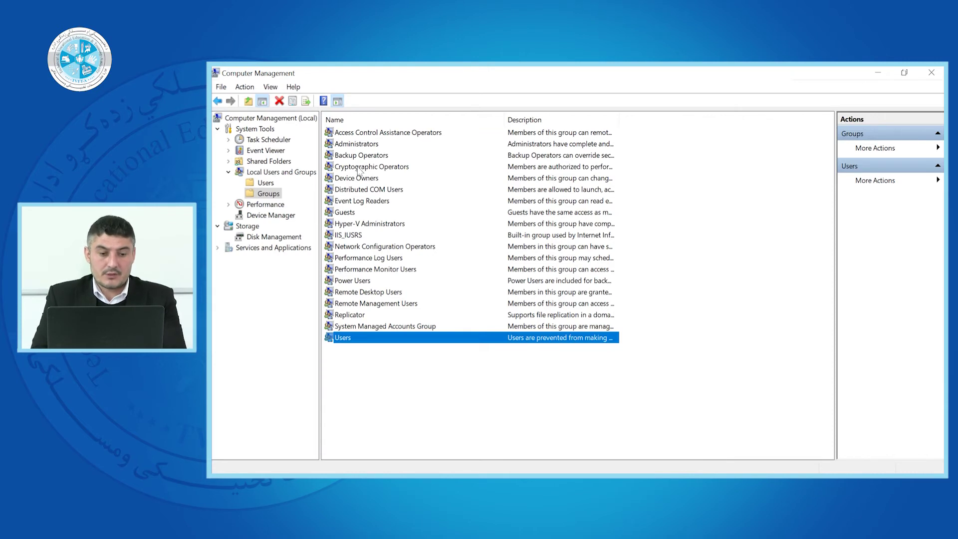
pyautogui.click(369, 144)
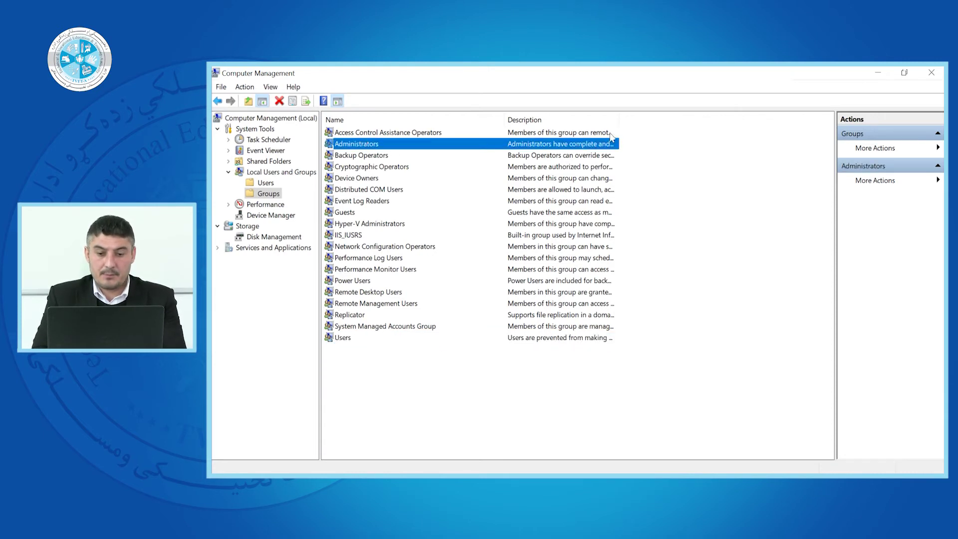
pyautogui.moveTo(618, 119); pyautogui.dragTo(711, 119)
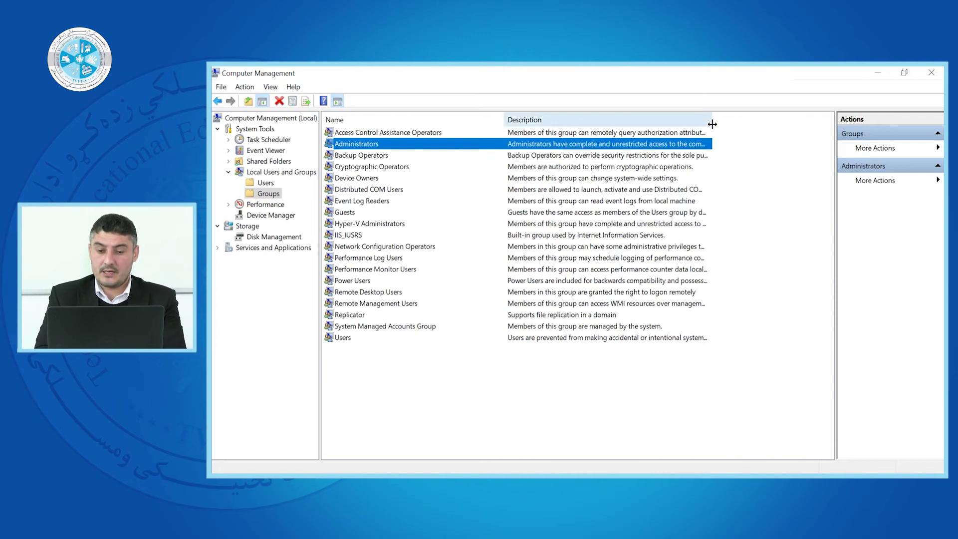
pyautogui.moveTo(711, 120); pyautogui.dragTo(851, 120)
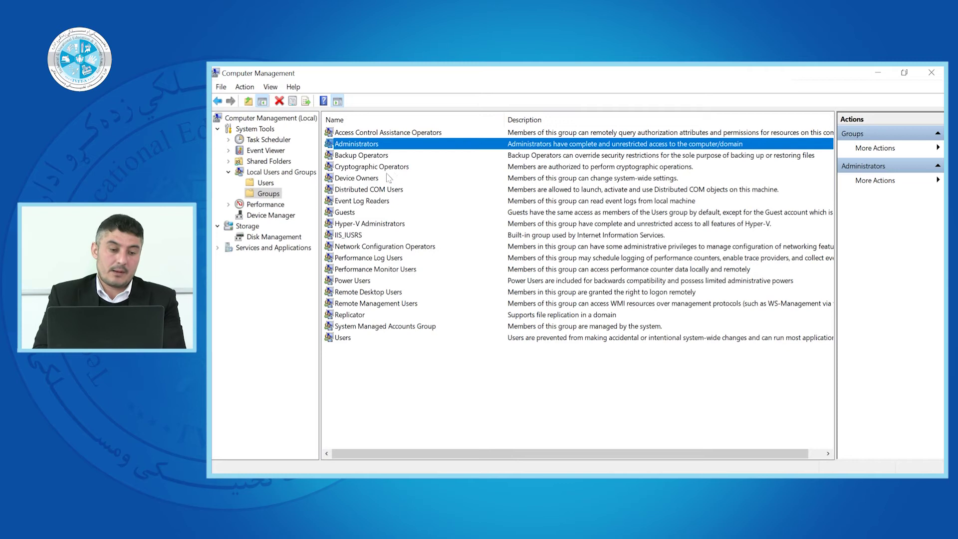
# - Look over the Administrators, Power Users and Guests groups, then return to the Users list
pyautogui.click(267, 183)
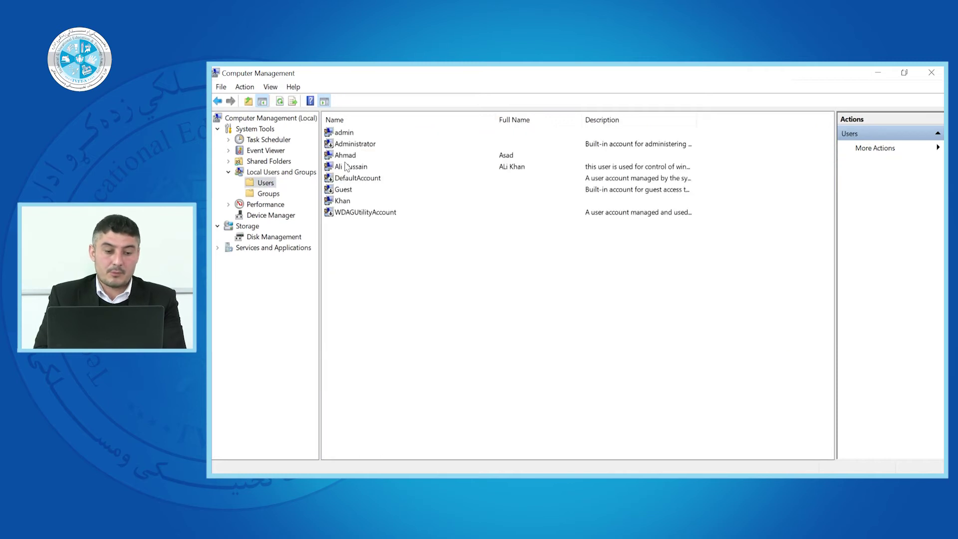
pyautogui.click(269, 194)
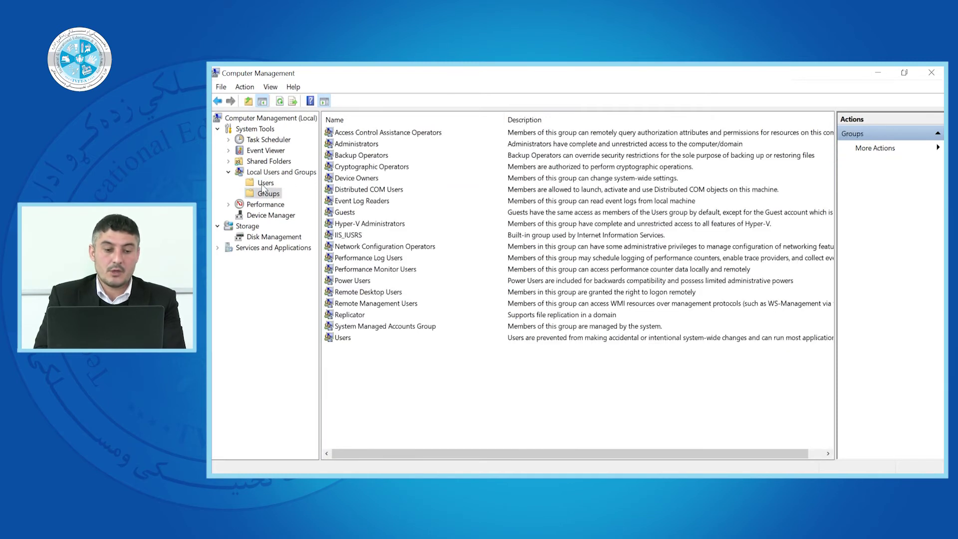
pyautogui.click(361, 145)
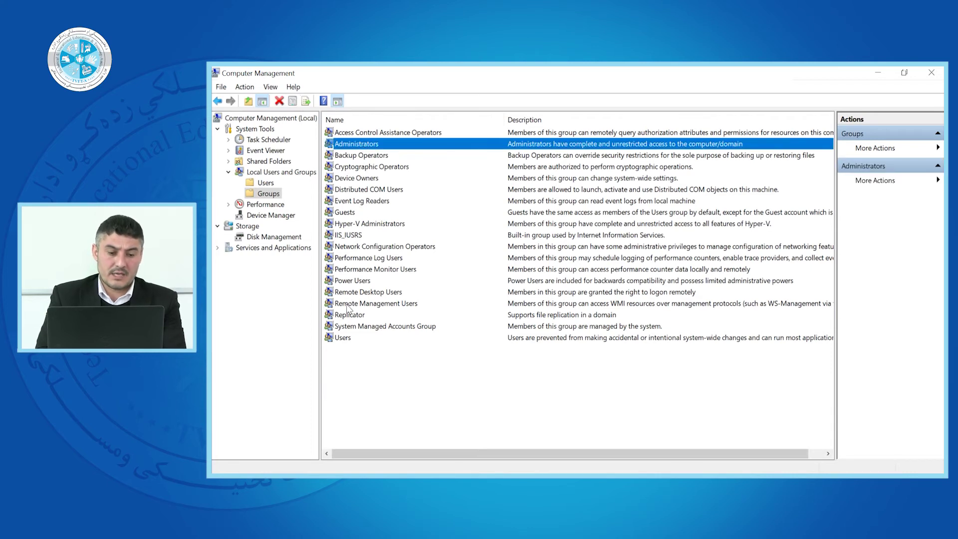
pyautogui.click(353, 281)
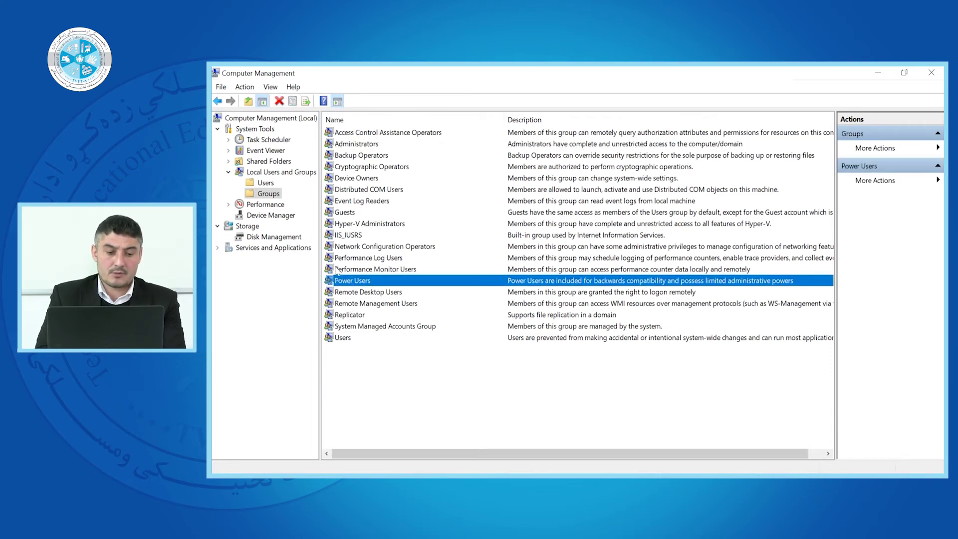
pyautogui.click(348, 212)
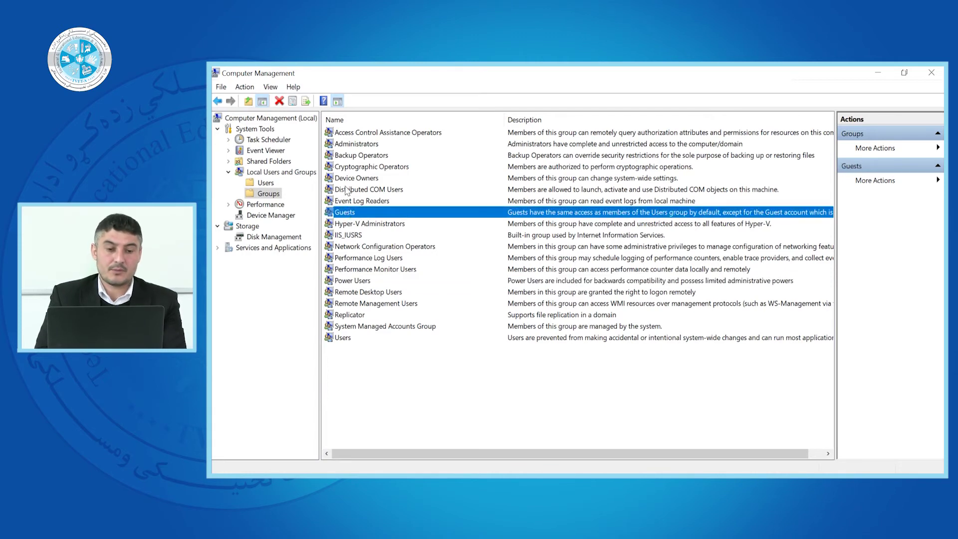
pyautogui.click(263, 186)
pyautogui.click(263, 194)
pyautogui.click(264, 183)
# - From the account's Member Of tab, list all local groups via Add > Advanced > Find Now
pyautogui.rightClick(348, 166)
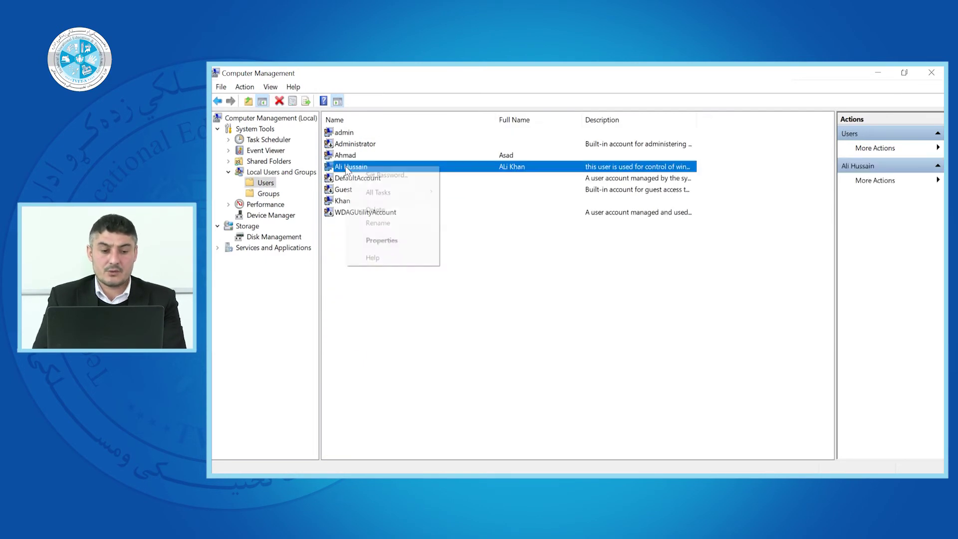
pyautogui.click(377, 241)
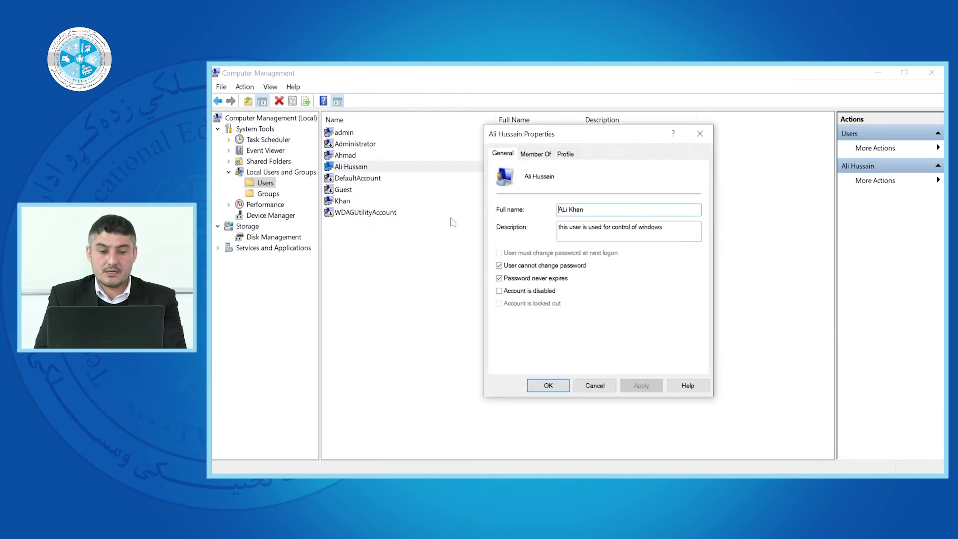
pyautogui.click(536, 154)
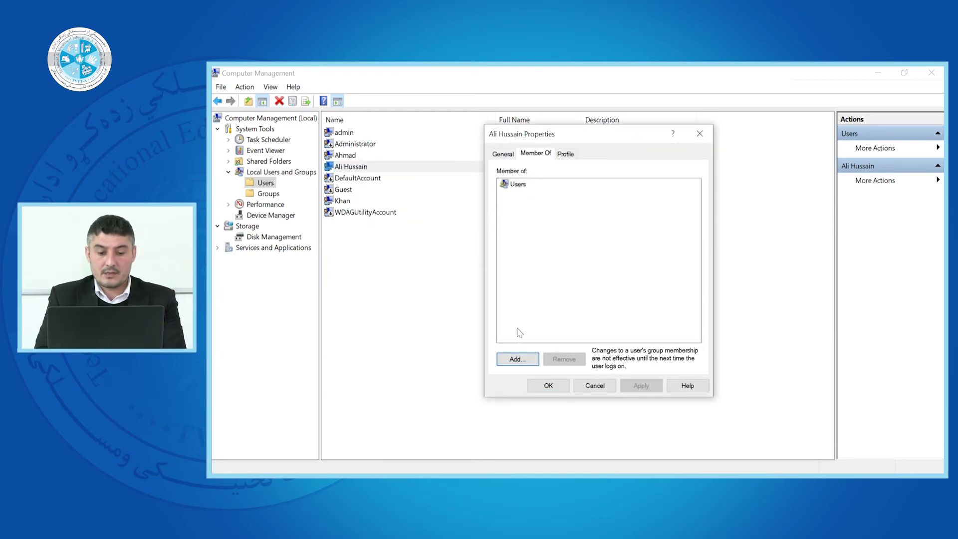
pyautogui.click(518, 359)
pyautogui.click(539, 280)
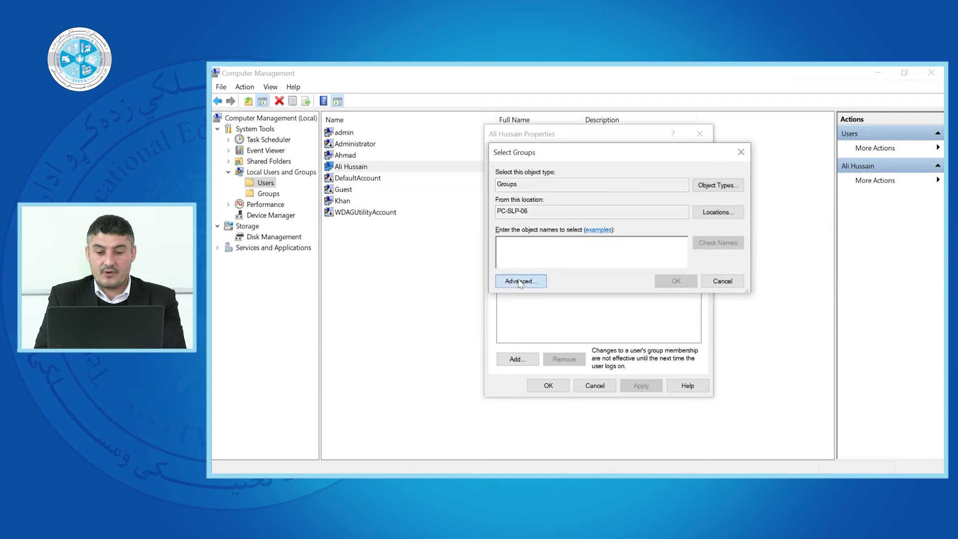
pyautogui.click(760, 245)
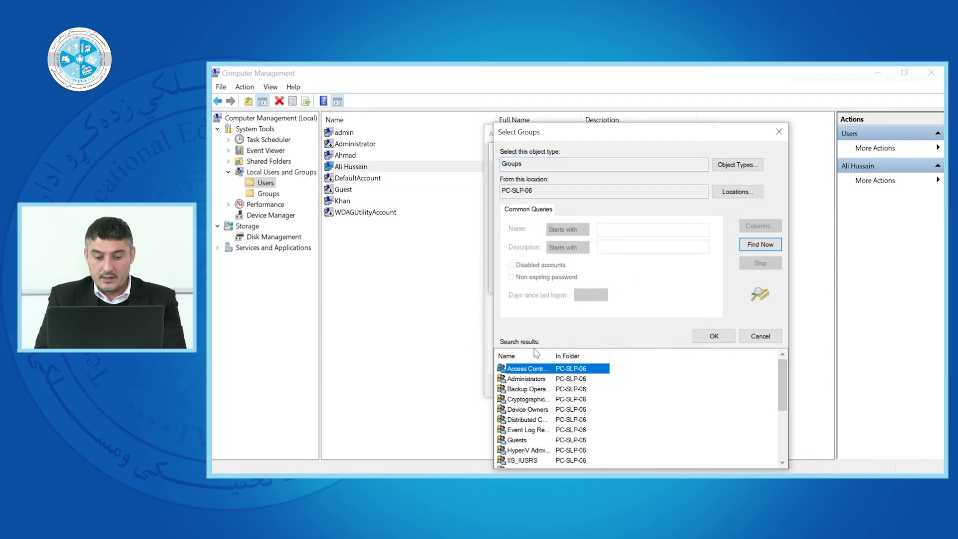
# - Add the account to the Administrators group and save its properties
pyautogui.moveTo(555, 353); pyautogui.dragTo(657, 354)
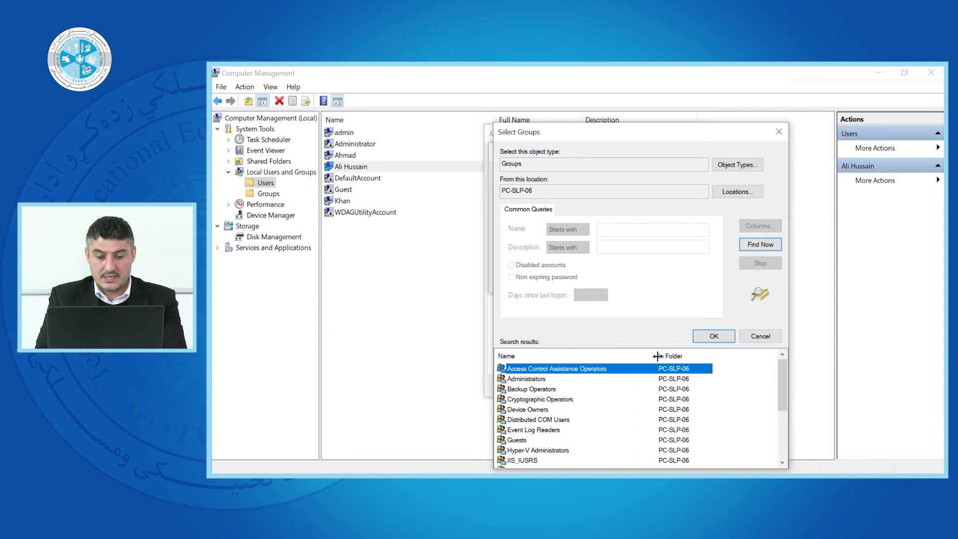
pyautogui.click(527, 380)
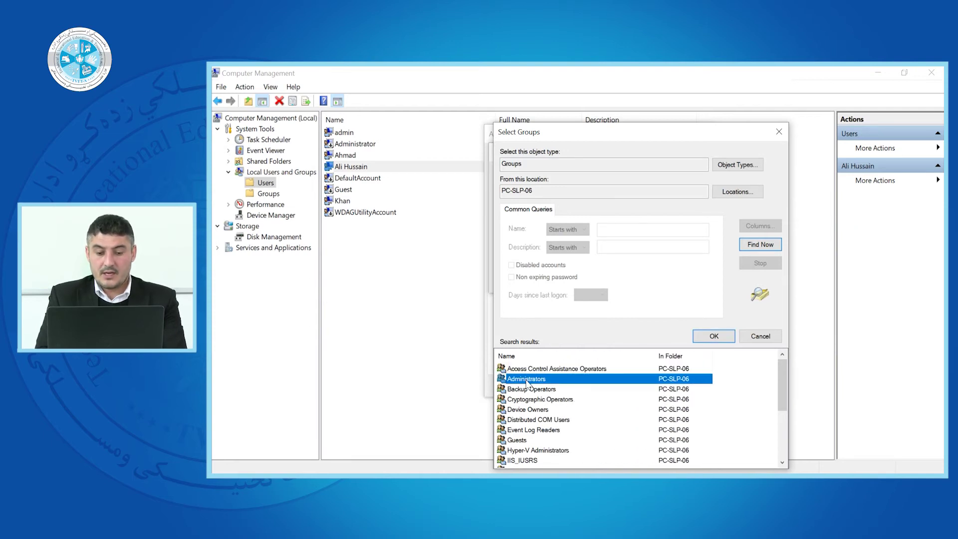
pyautogui.click(713, 336)
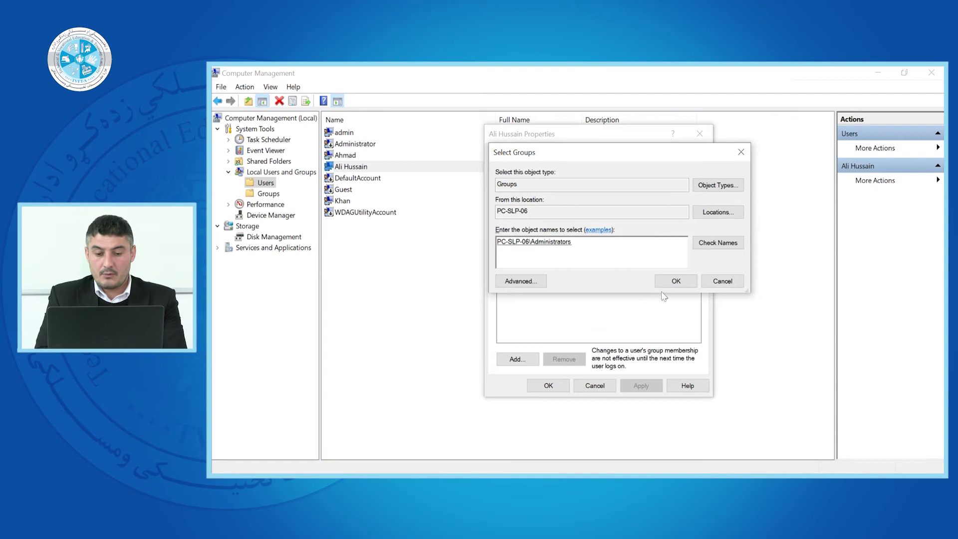
pyautogui.click(669, 283)
pyautogui.click(539, 185)
pyautogui.click(518, 195)
pyautogui.click(527, 186)
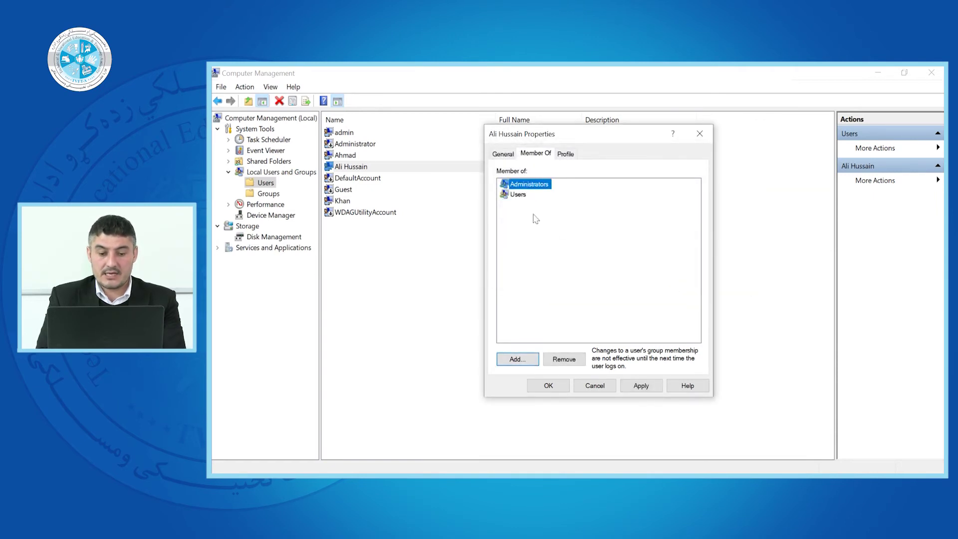
pyautogui.click(637, 388)
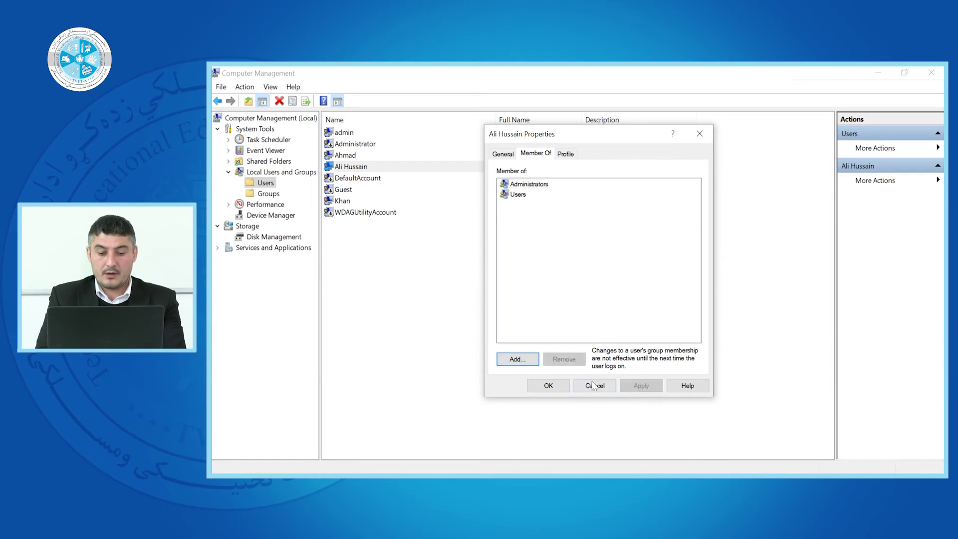
pyautogui.click(549, 386)
pyautogui.click(354, 145)
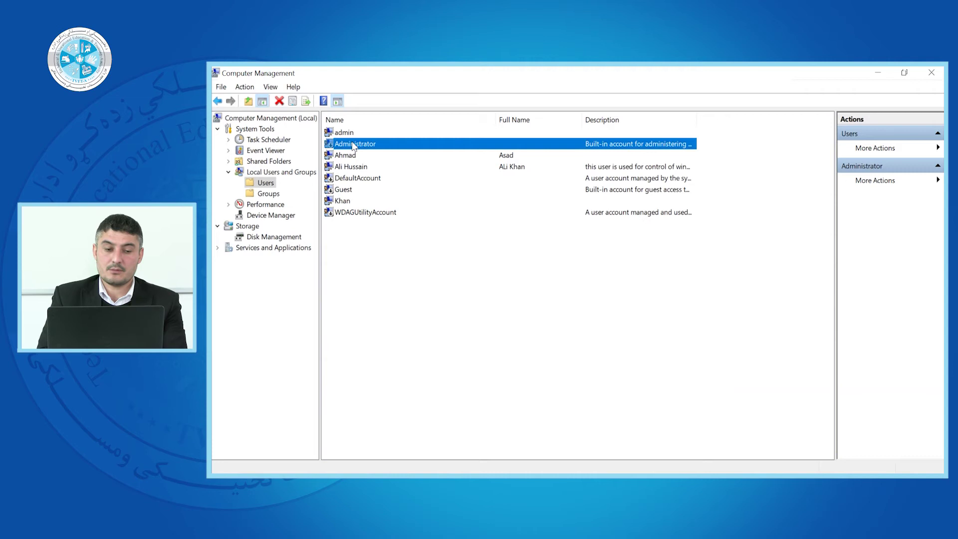
# - Reopen Properties for the account described as used for control of windows
pyautogui.click(349, 155)
pyautogui.click(357, 168)
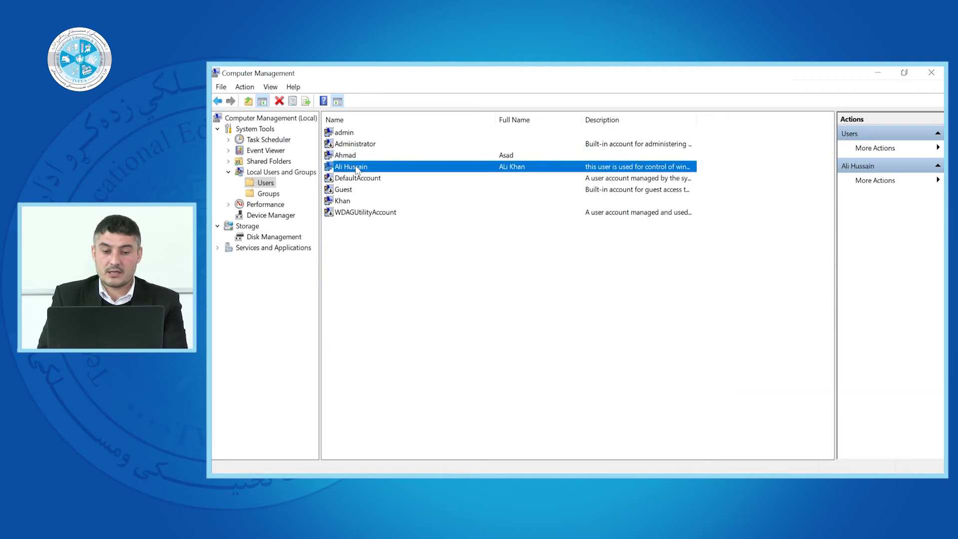
pyautogui.rightClick(358, 170)
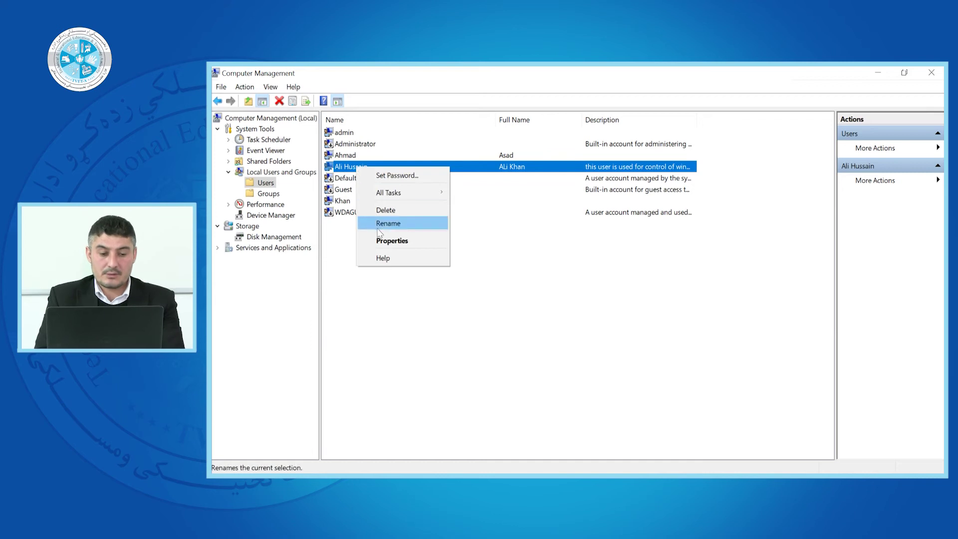
pyautogui.click(353, 272)
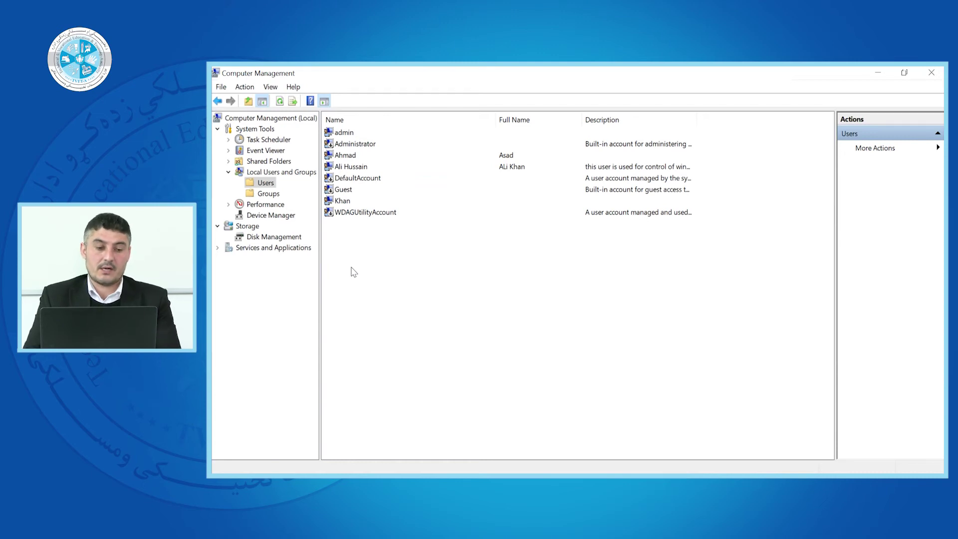
pyautogui.rightClick(351, 169)
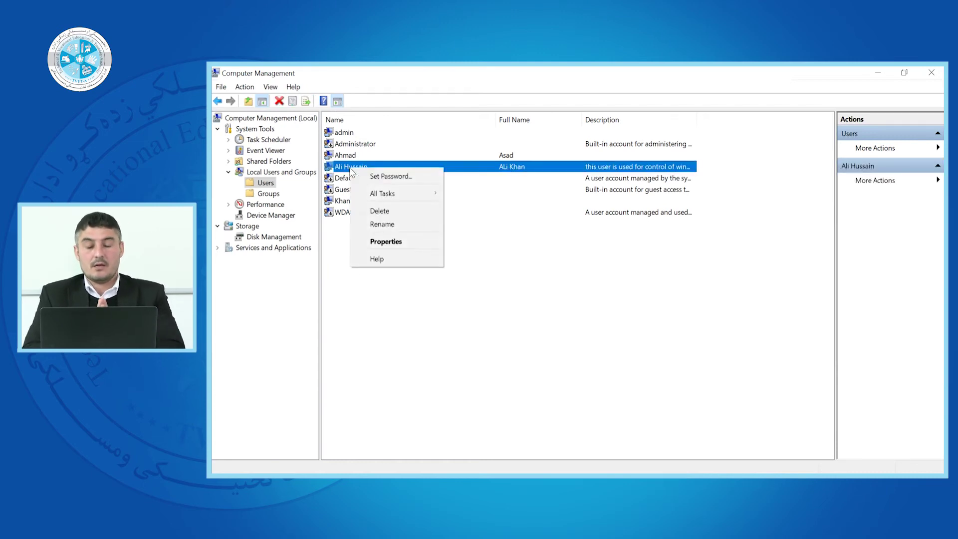
pyautogui.click(377, 242)
# - On the Profile tab, try a Z: network drive as the home folder
pyautogui.click(565, 154)
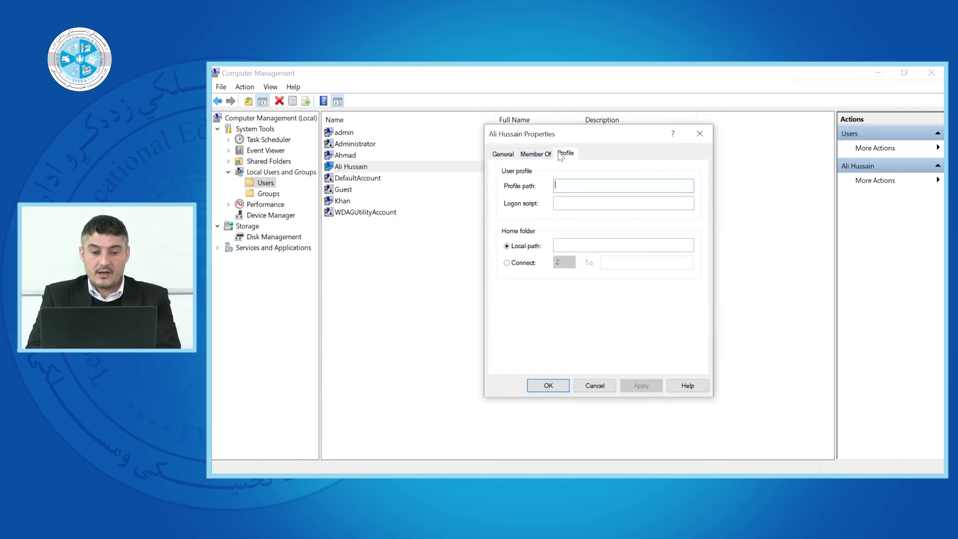
pyautogui.click(567, 183)
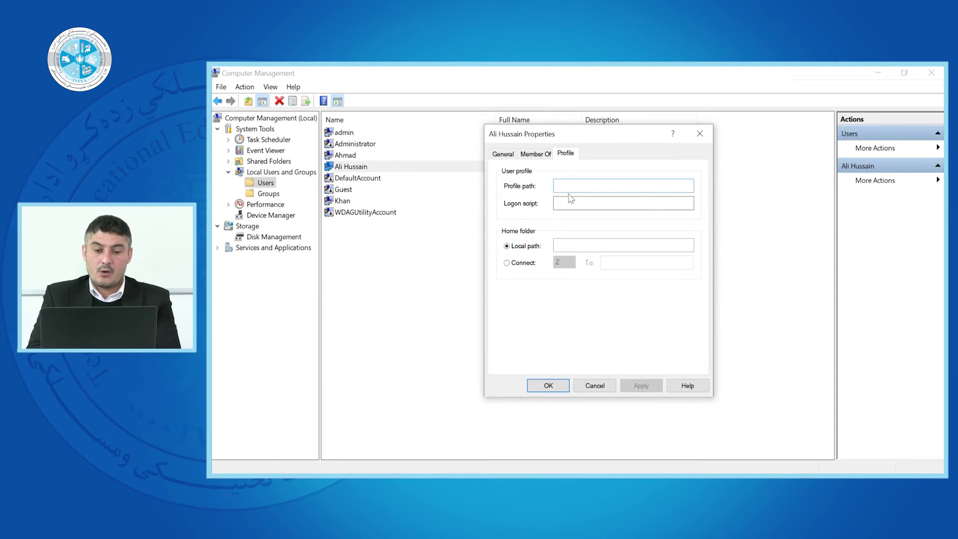
pyautogui.click(569, 199)
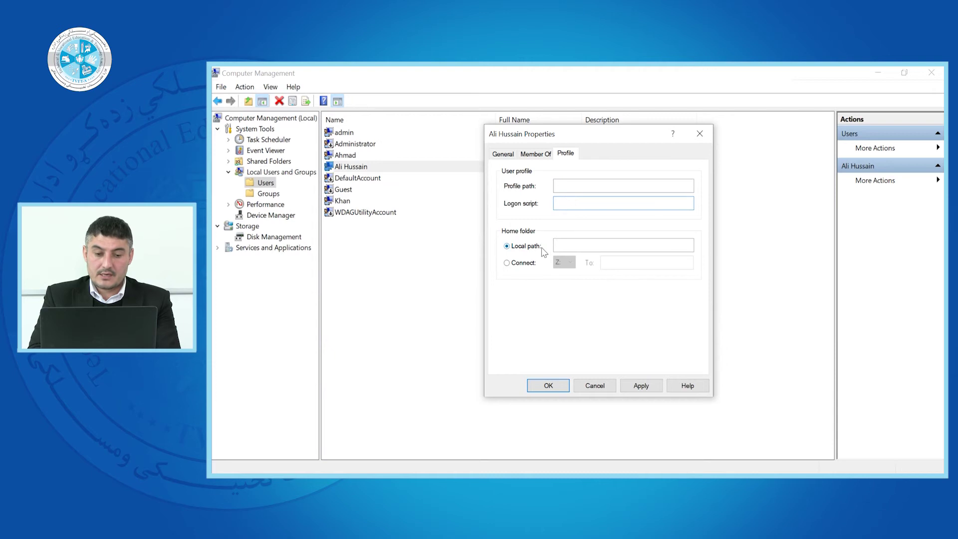
pyautogui.click(507, 263)
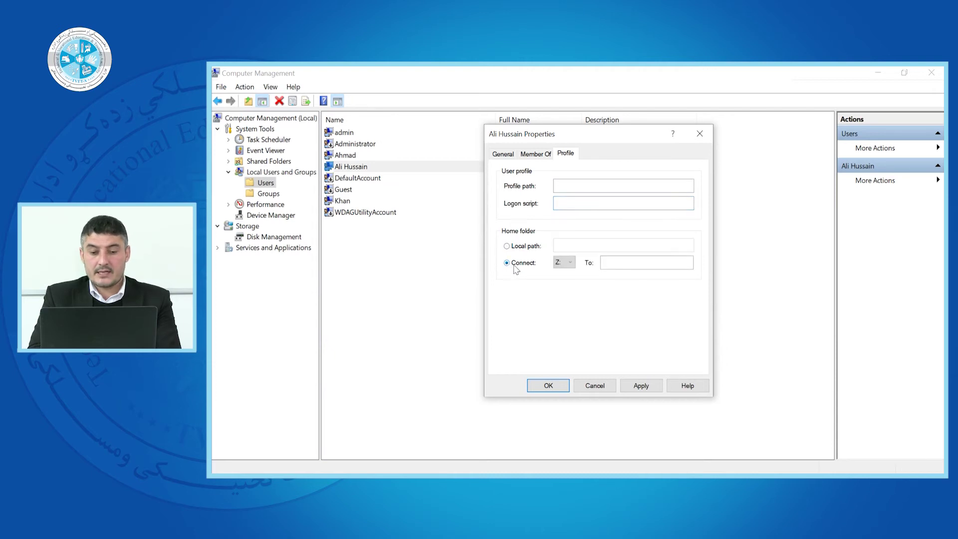
pyautogui.click(568, 263)
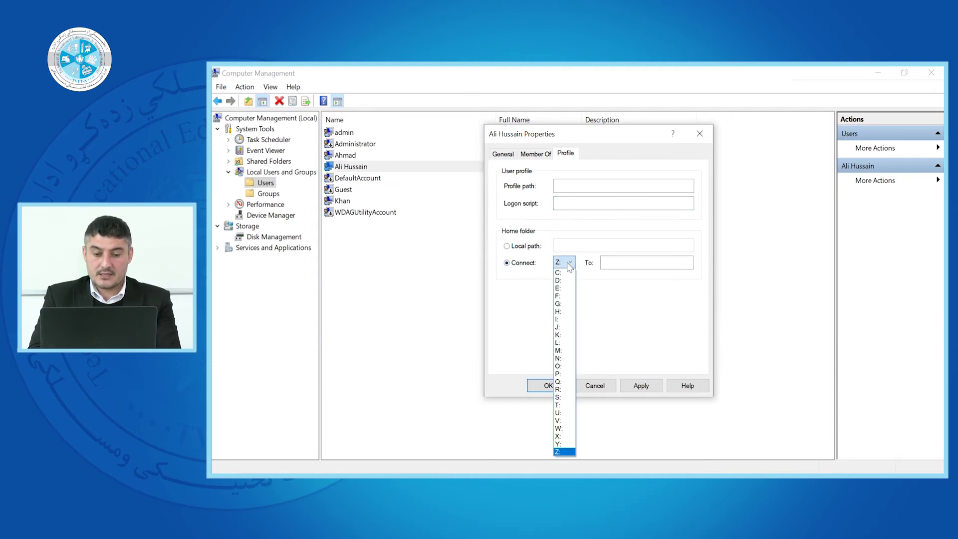
pyautogui.click(528, 308)
pyautogui.click(652, 258)
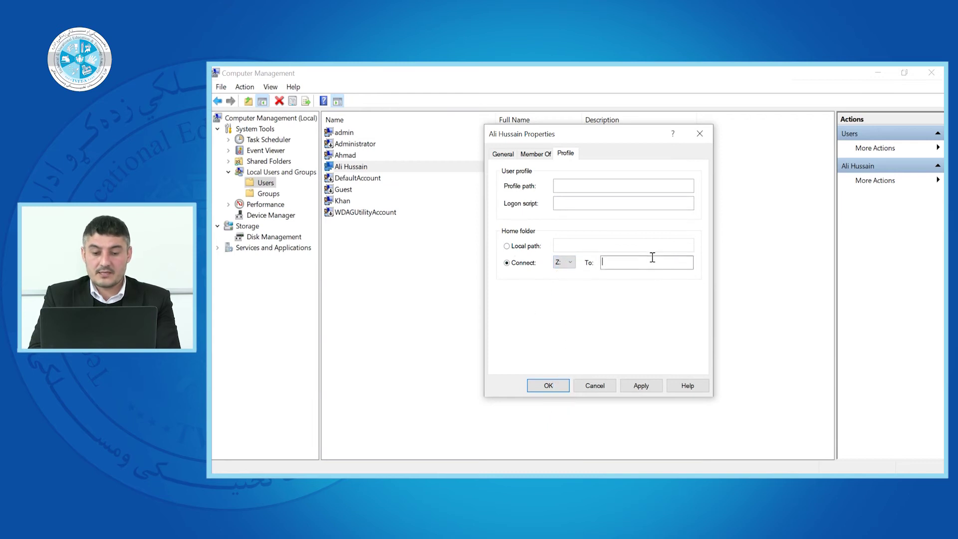
# - Set the home folder to a local path on drive C and save the account
pyautogui.click(521, 246)
pyautogui.click(564, 247)
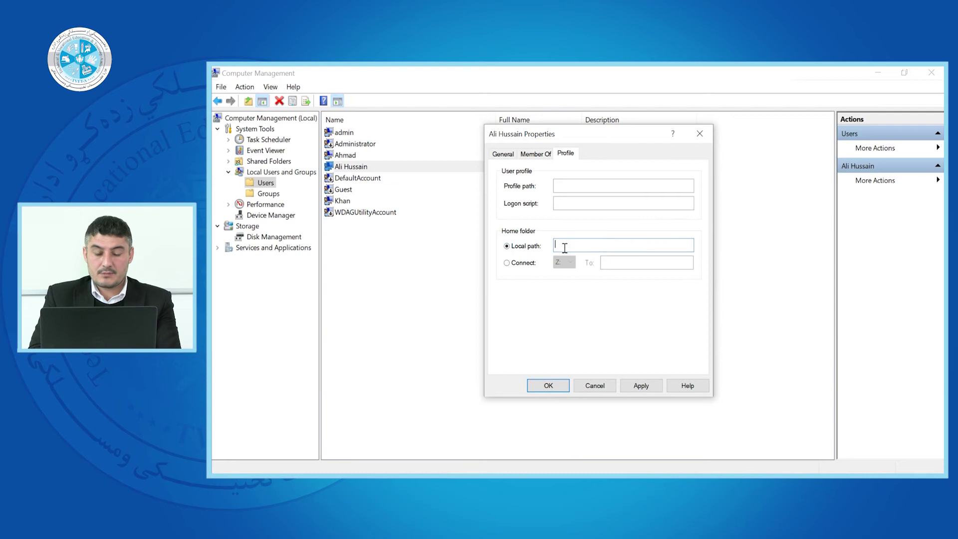
pyautogui.write('c')
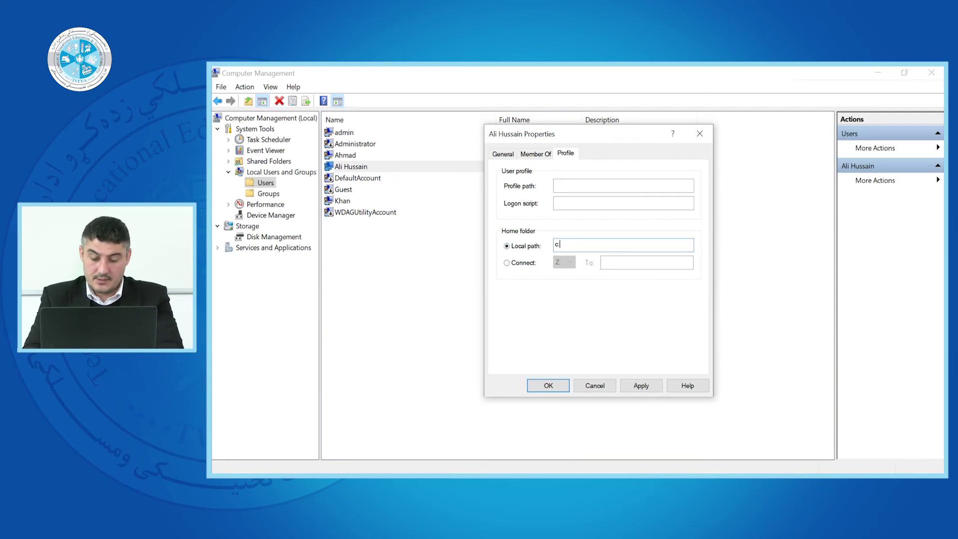
pyautogui.press('Return')
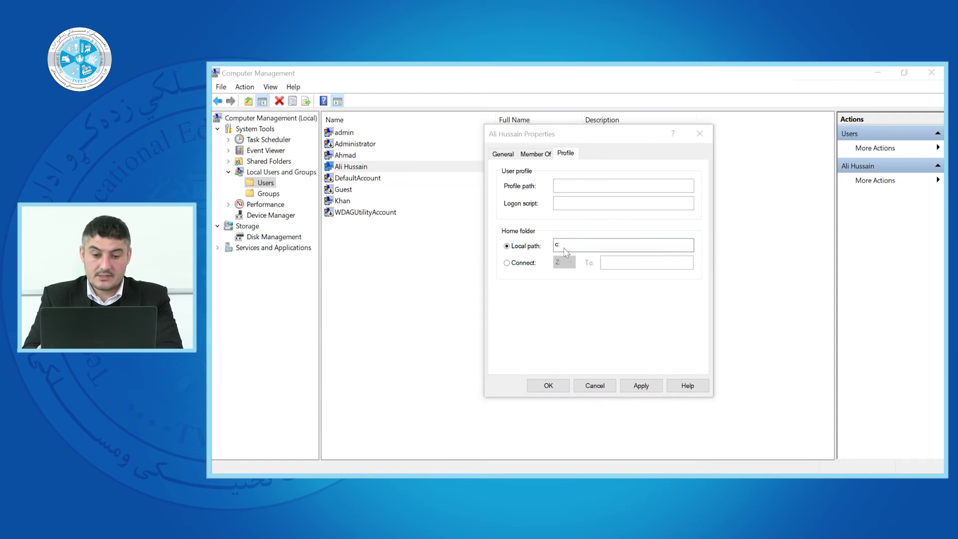
pyautogui.press('Return')
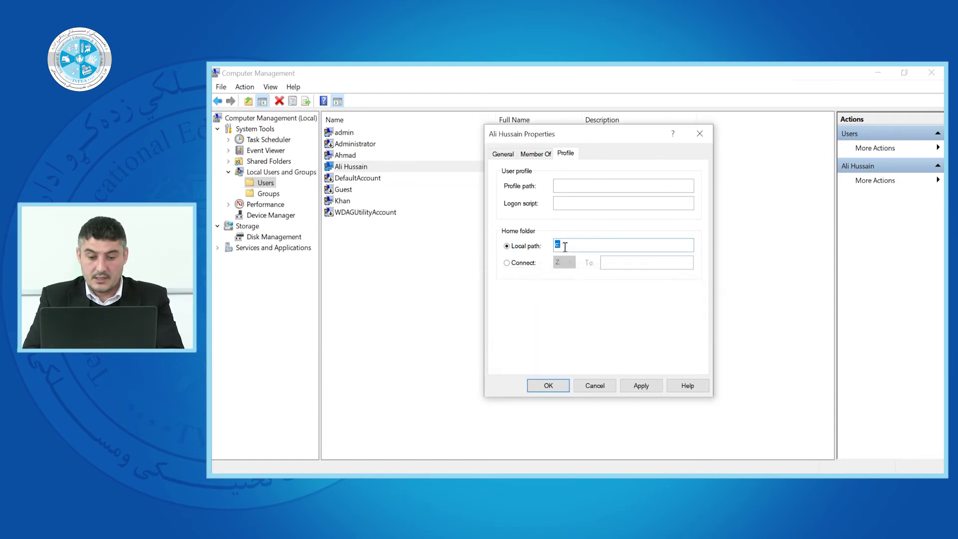
pyautogui.click(565, 246)
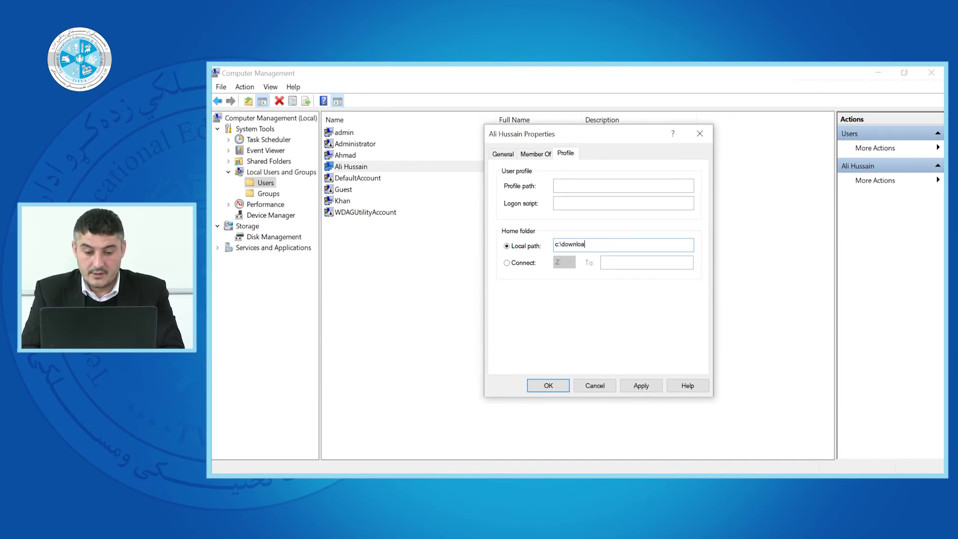
pyautogui.press('Return')
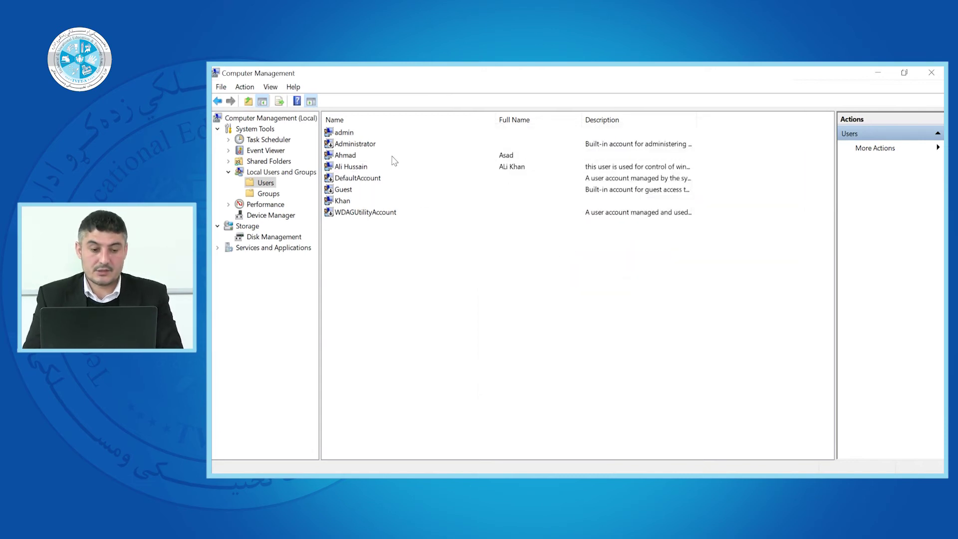
# - Browse the local Groups list, then open the Users group's Properties
pyautogui.click(348, 169)
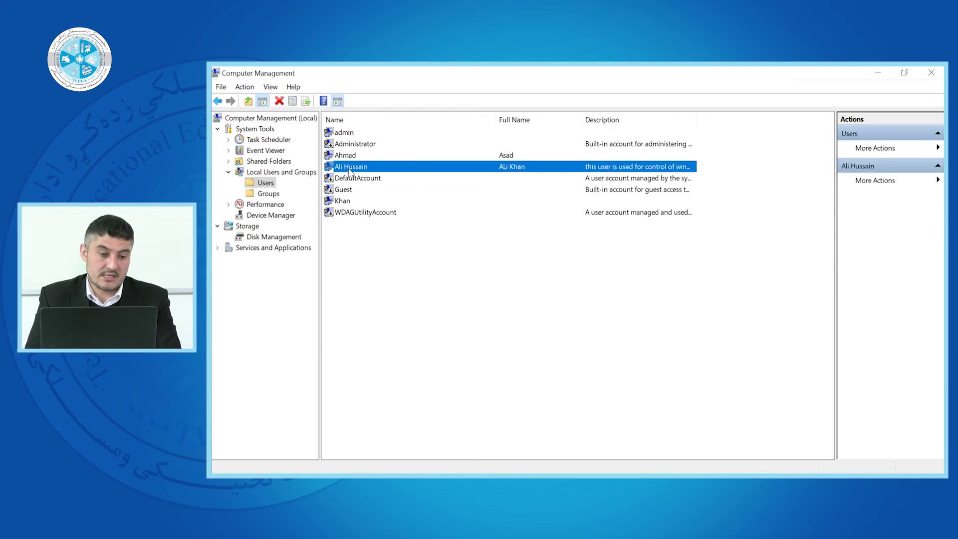
pyautogui.click(264, 195)
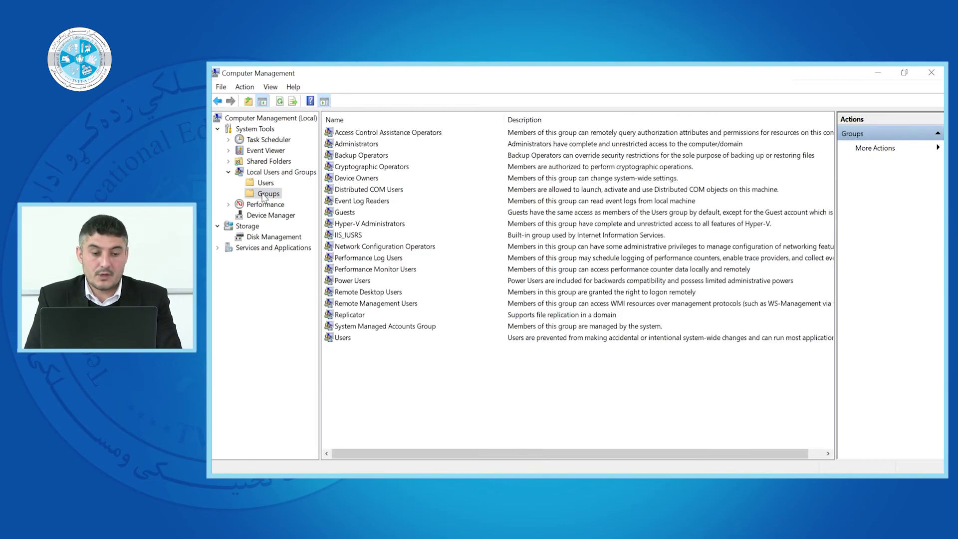
pyautogui.click(366, 134)
pyautogui.click(364, 157)
pyautogui.click(365, 145)
pyautogui.click(363, 157)
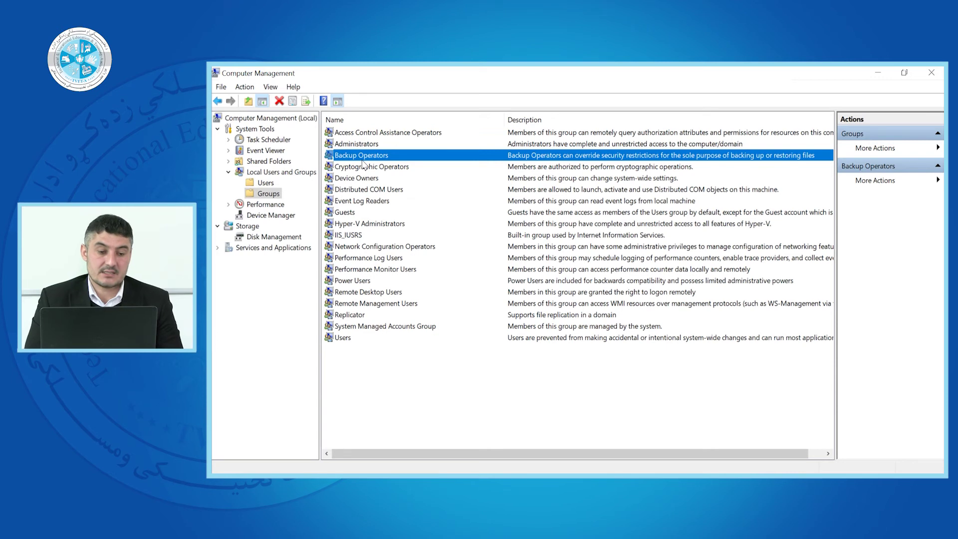
pyautogui.rightClick(342, 341)
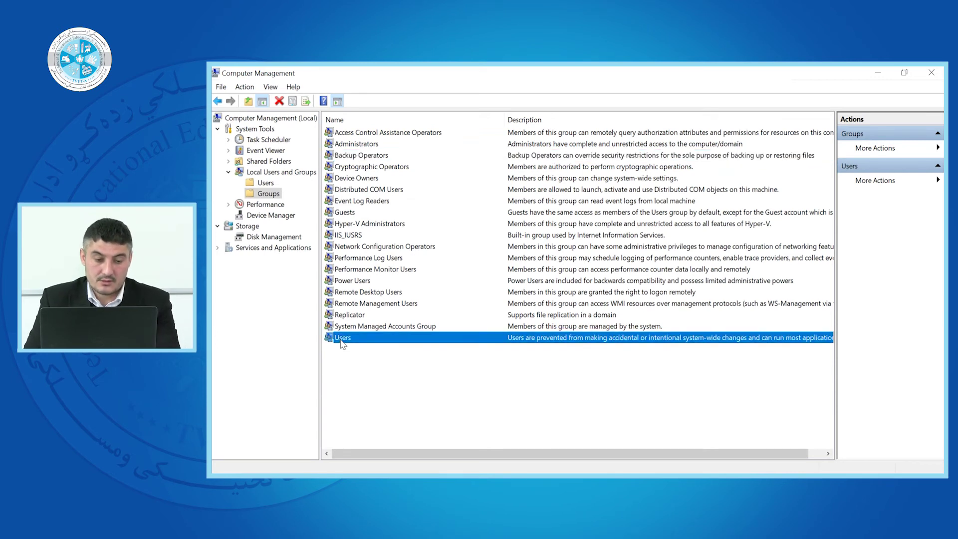
pyautogui.click(377, 414)
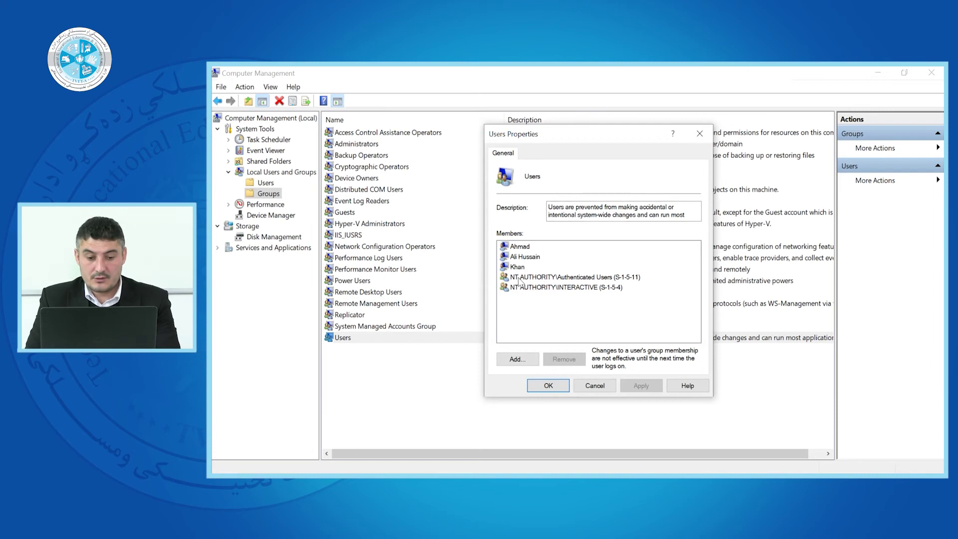
pyautogui.click(527, 247)
pyautogui.click(522, 258)
pyautogui.click(518, 279)
pyautogui.click(519, 296)
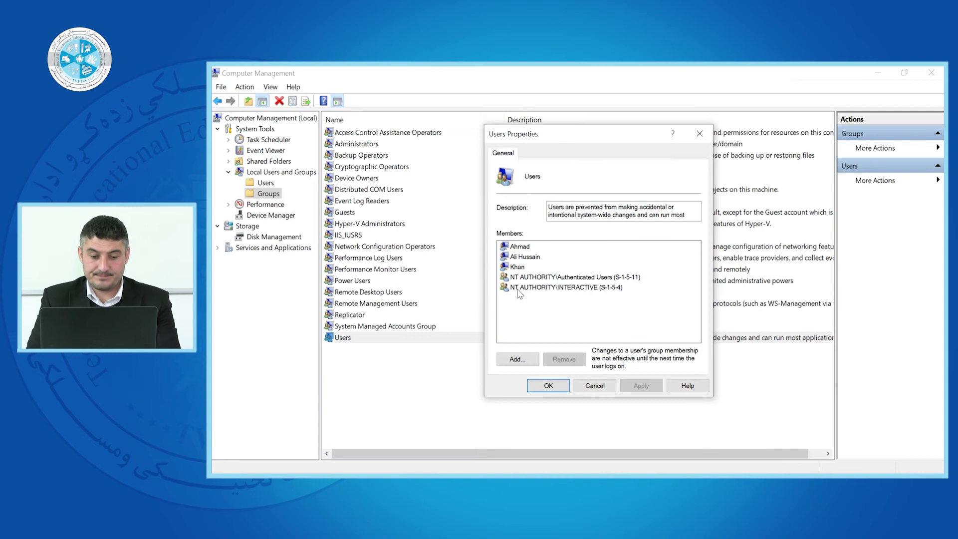
pyautogui.click(518, 363)
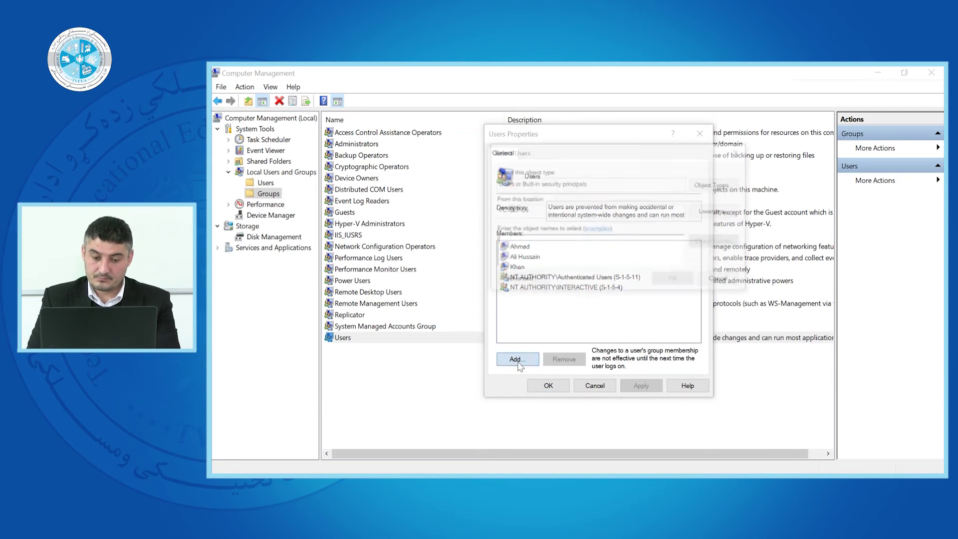
pyautogui.click(522, 280)
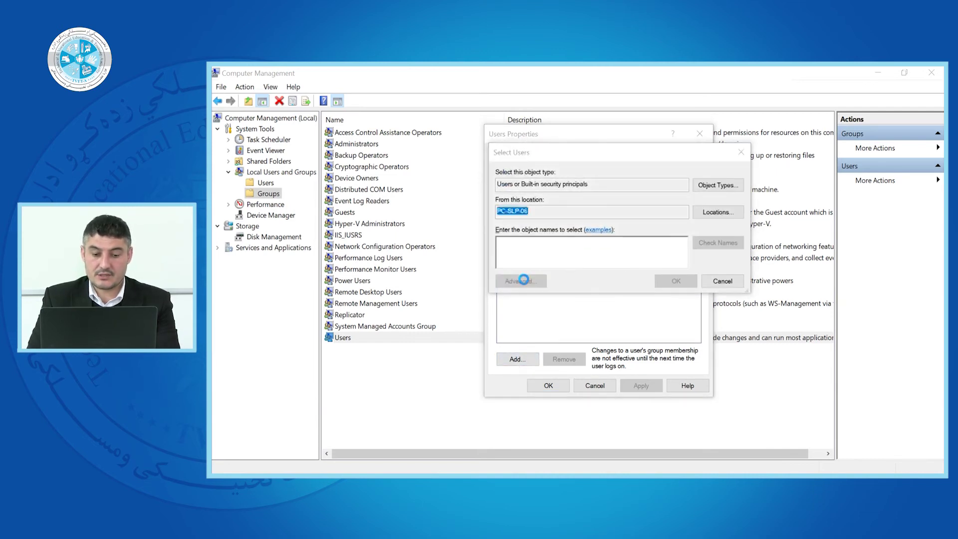
pyautogui.click(778, 122)
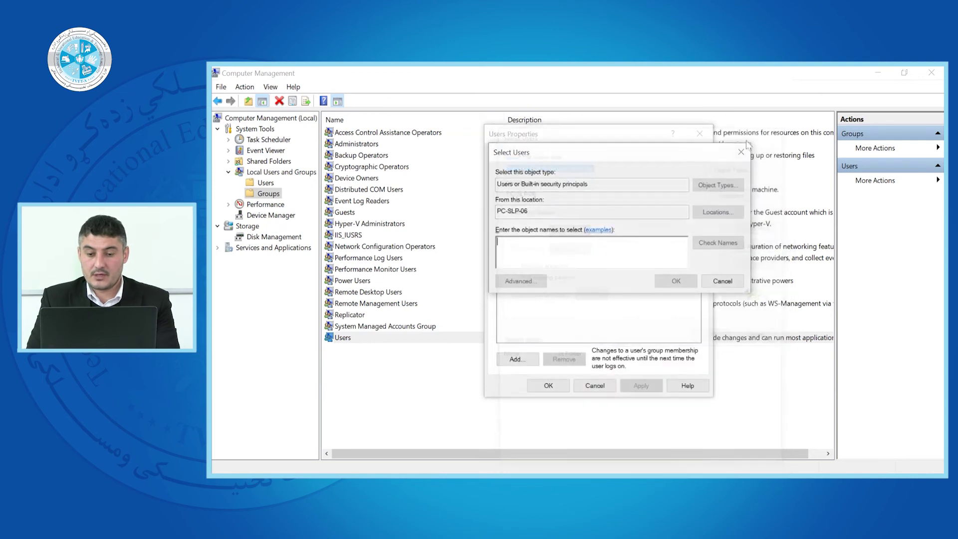
pyautogui.click(741, 152)
pyautogui.click(699, 134)
# - Add the previously edited local user to the Power Users group and apply the change
pyautogui.rightClick(356, 282)
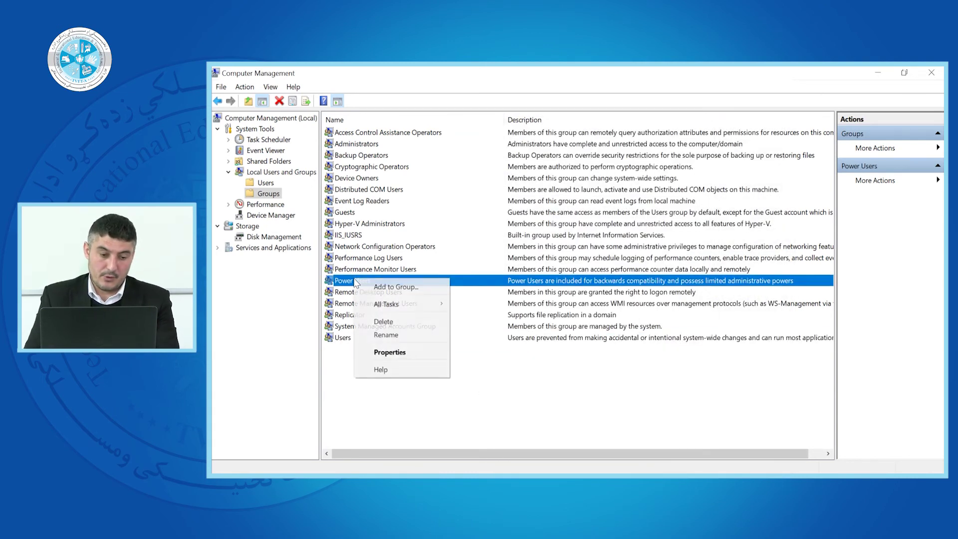
pyautogui.click(389, 352)
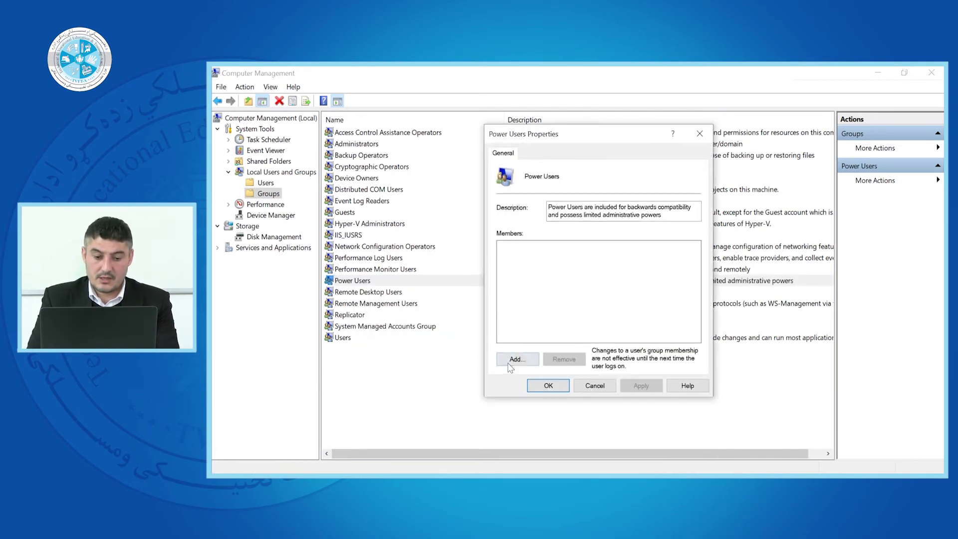
pyautogui.click(522, 358)
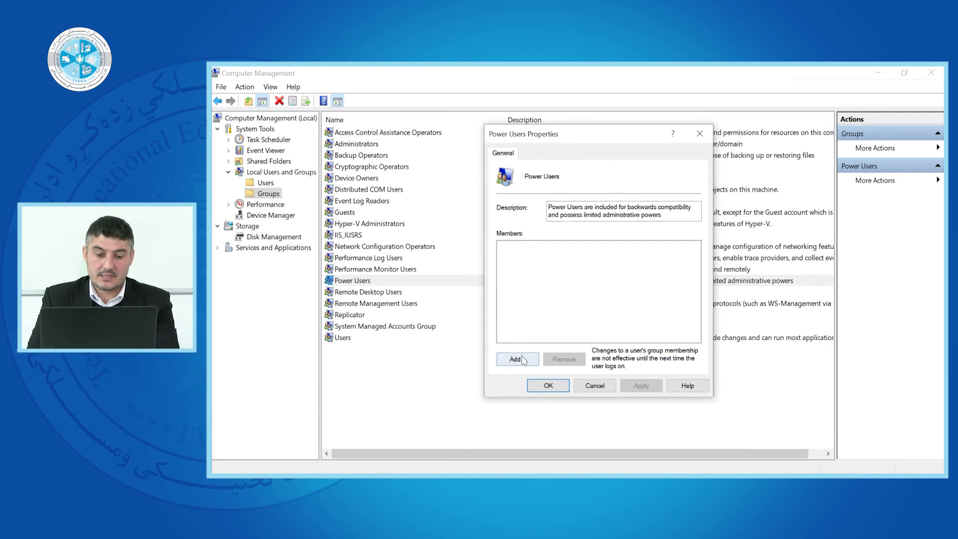
pyautogui.click(521, 282)
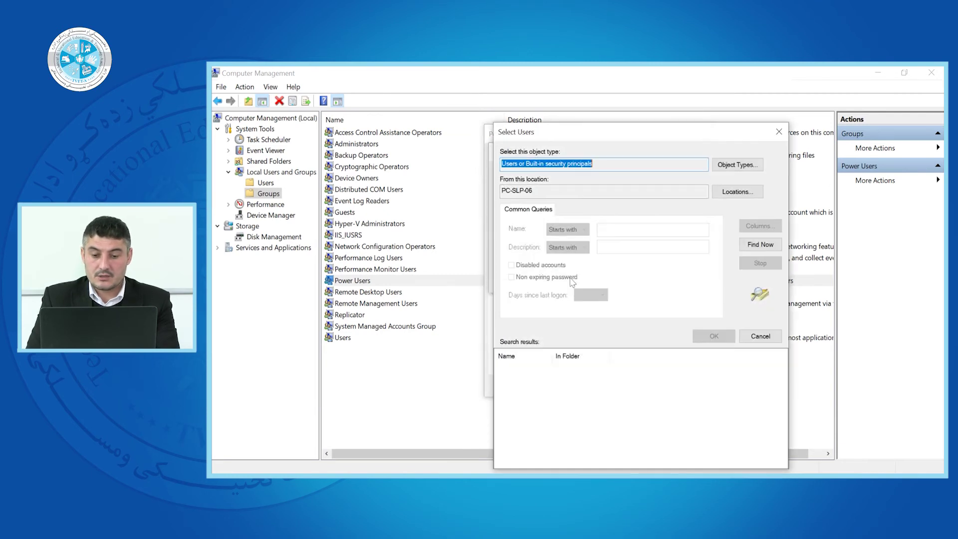
pyautogui.click(740, 245)
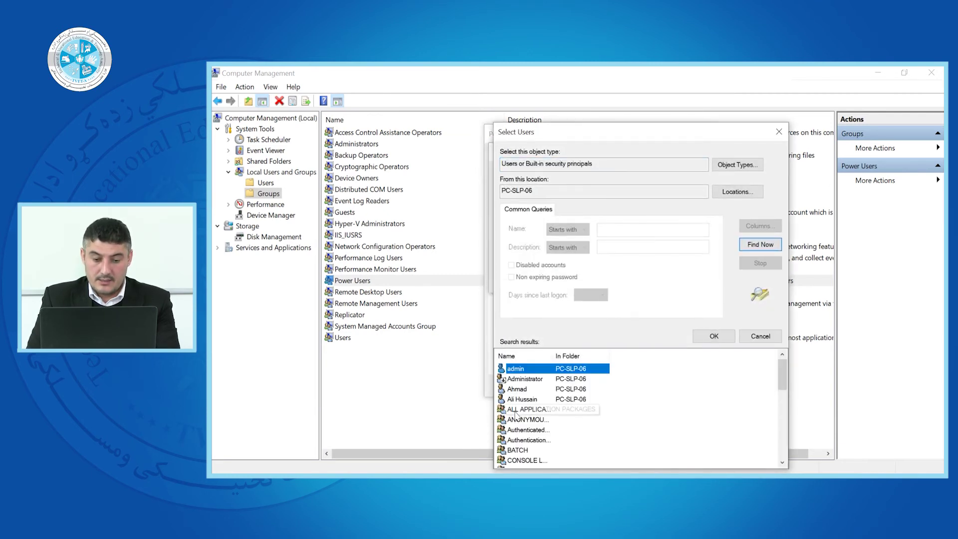
pyautogui.click(522, 400)
pyautogui.click(727, 338)
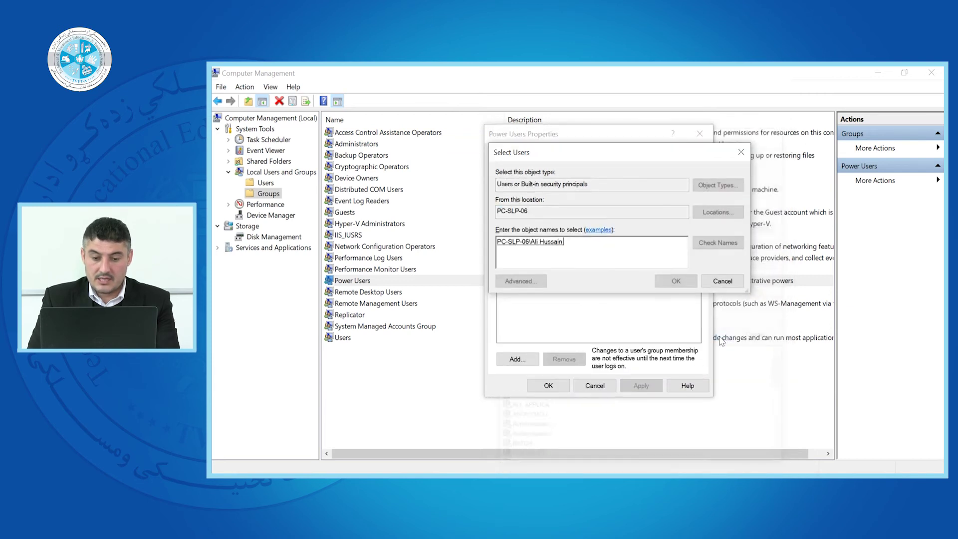
pyautogui.click(676, 281)
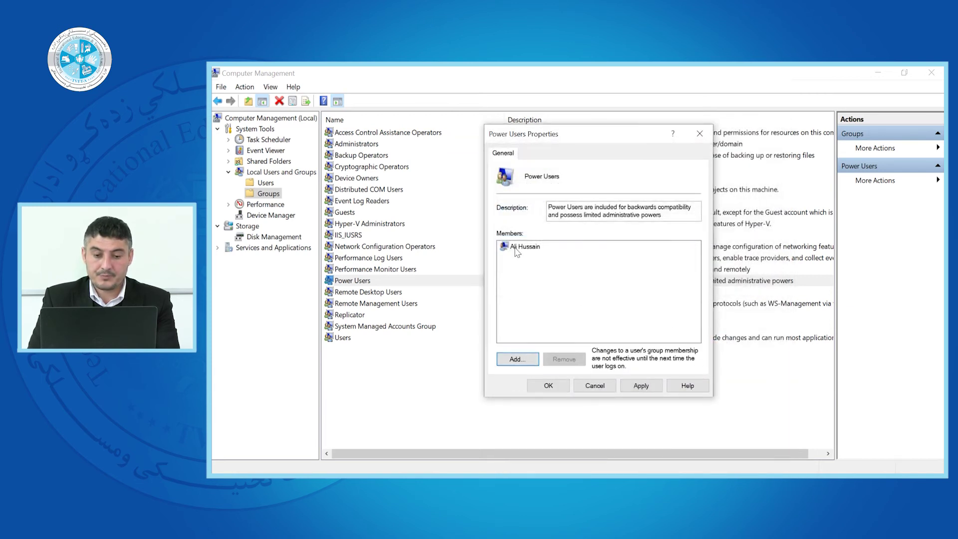
pyautogui.click(632, 388)
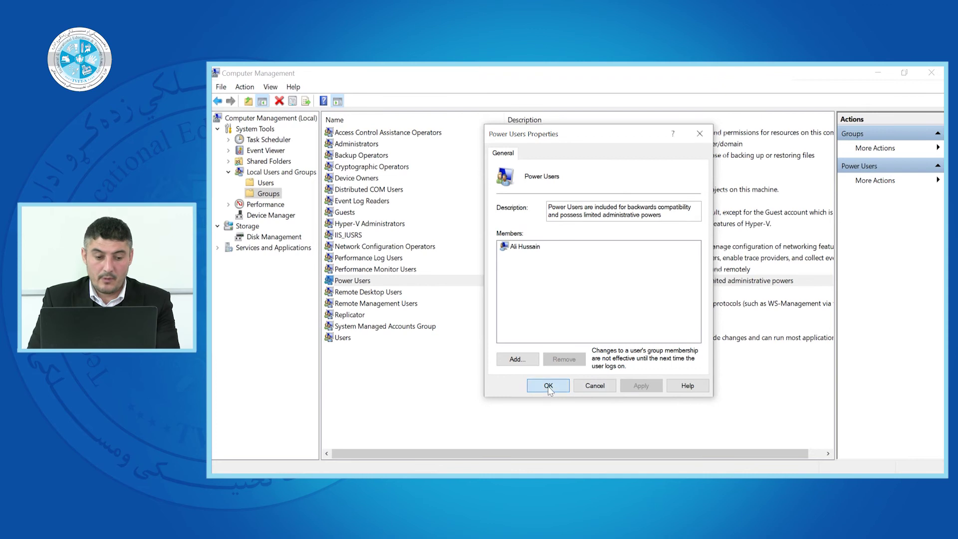
pyautogui.click(547, 386)
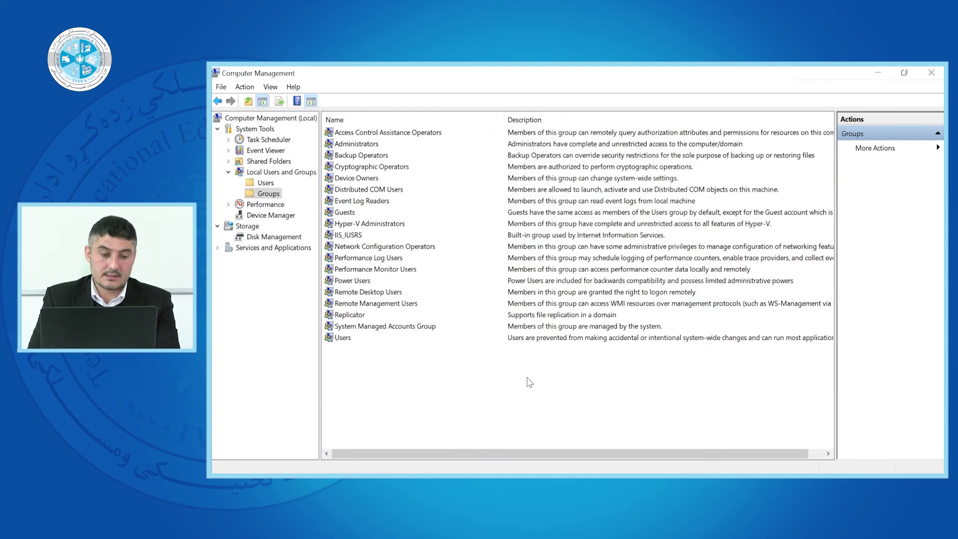
pyautogui.click(340, 213)
# - Open the Guests group's properties and list all local accounts to choose from
pyautogui.rightClick(341, 215)
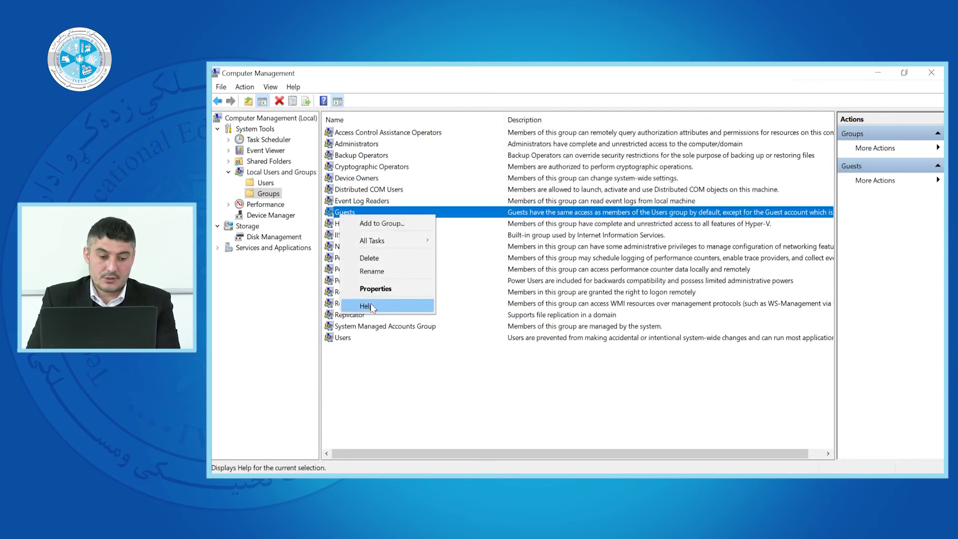
pyautogui.click(373, 292)
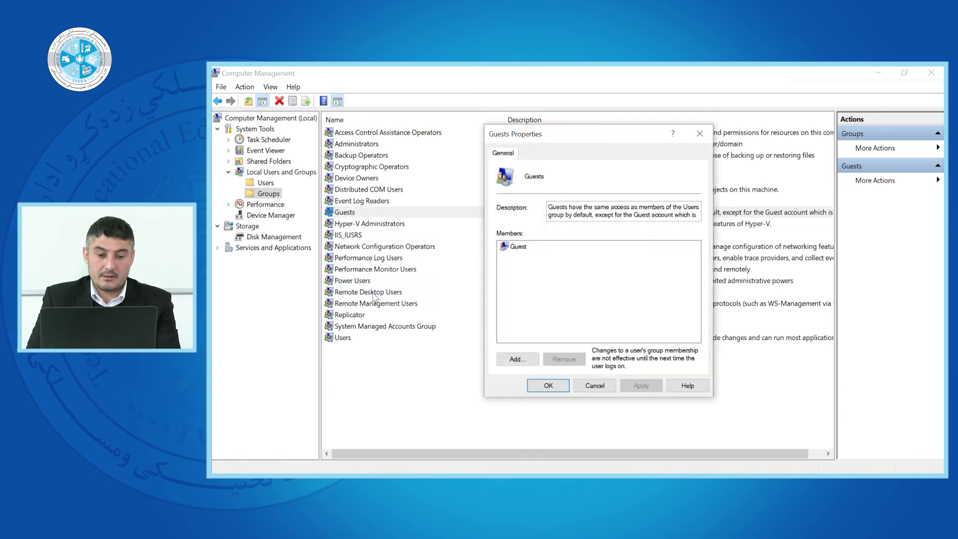
pyautogui.click(519, 359)
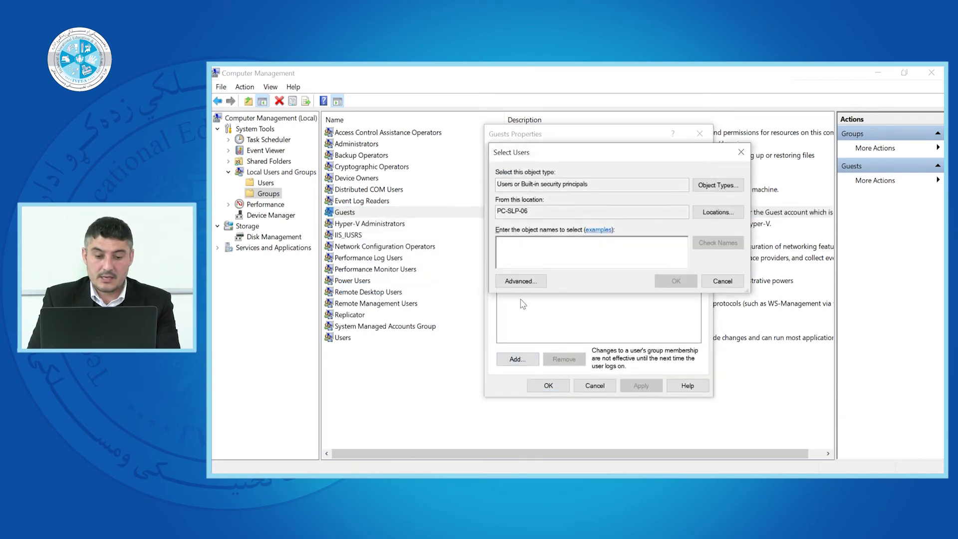
pyautogui.click(520, 280)
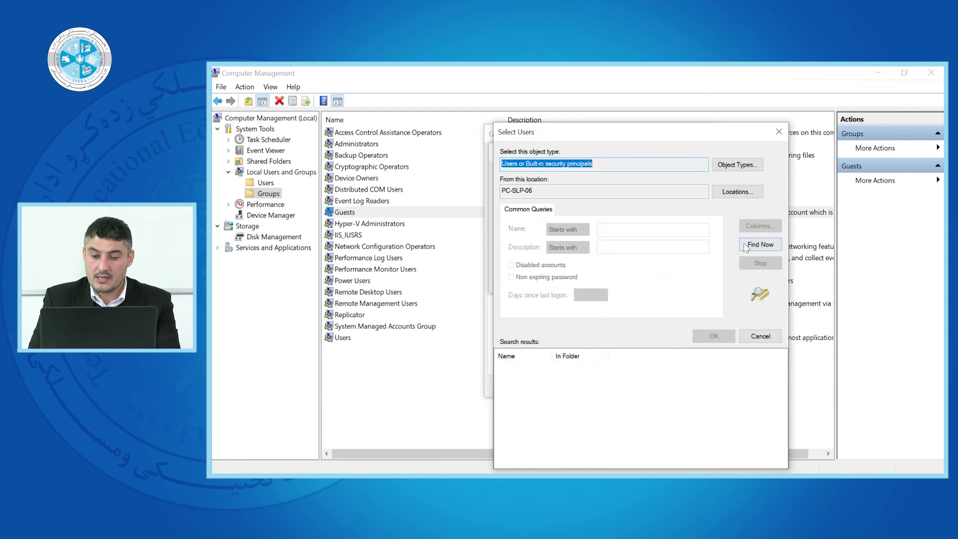
pyautogui.click(749, 244)
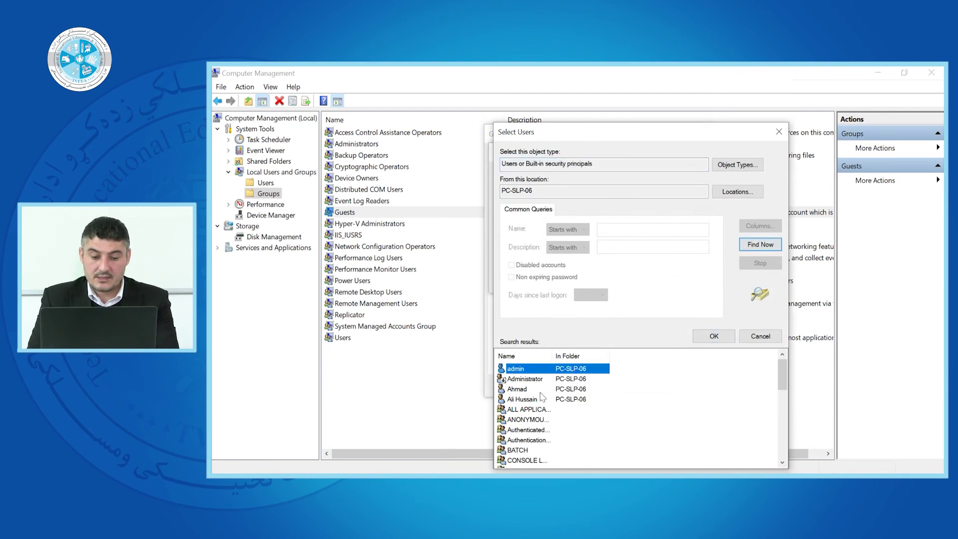
# - Choose one personal account, add it to Guests and save the membership
pyautogui.click(523, 401)
pyautogui.click(515, 391)
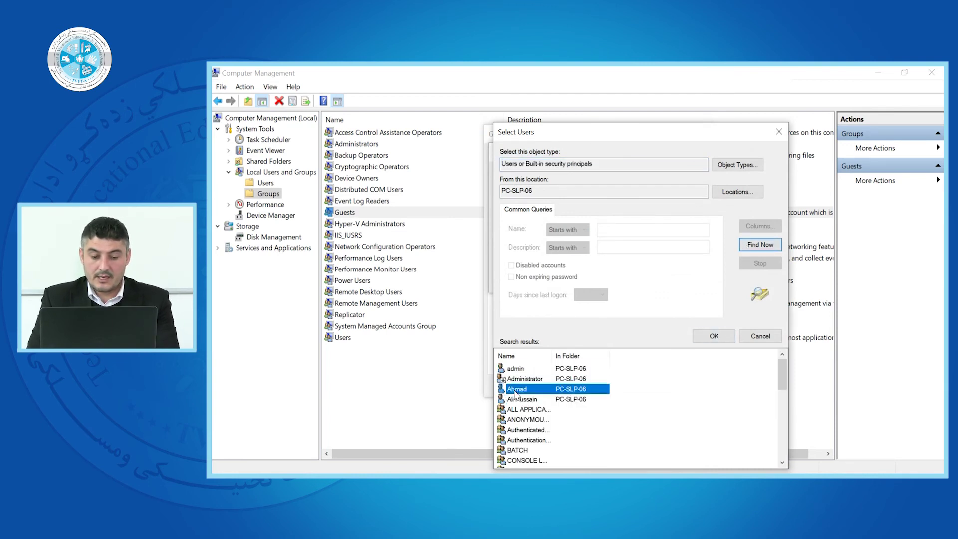
pyautogui.click(517, 401)
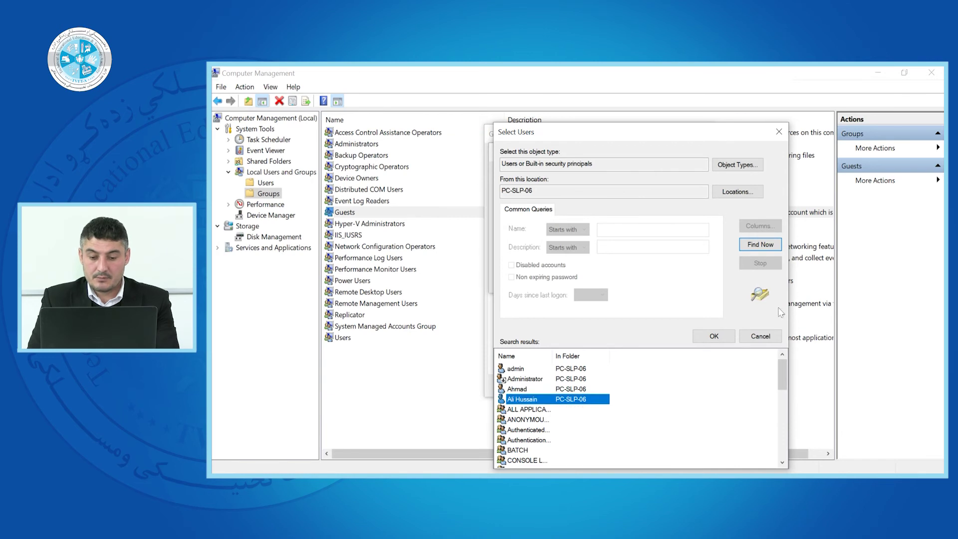
pyautogui.click(724, 338)
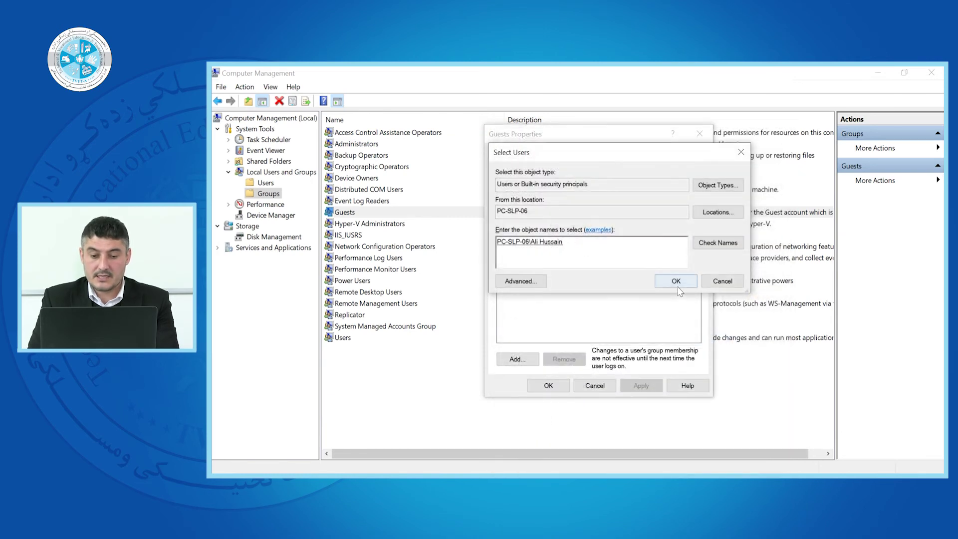
pyautogui.click(677, 279)
pyautogui.click(521, 247)
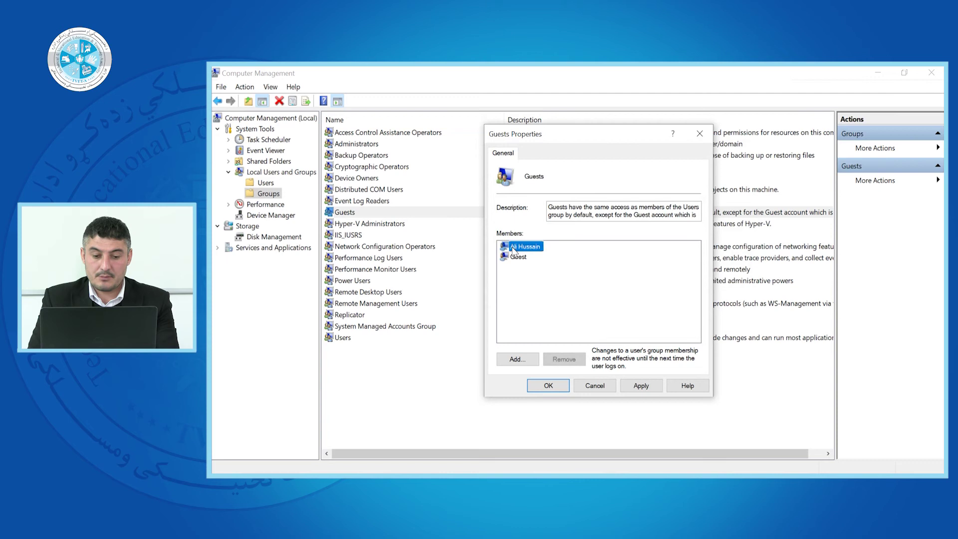
pyautogui.click(554, 390)
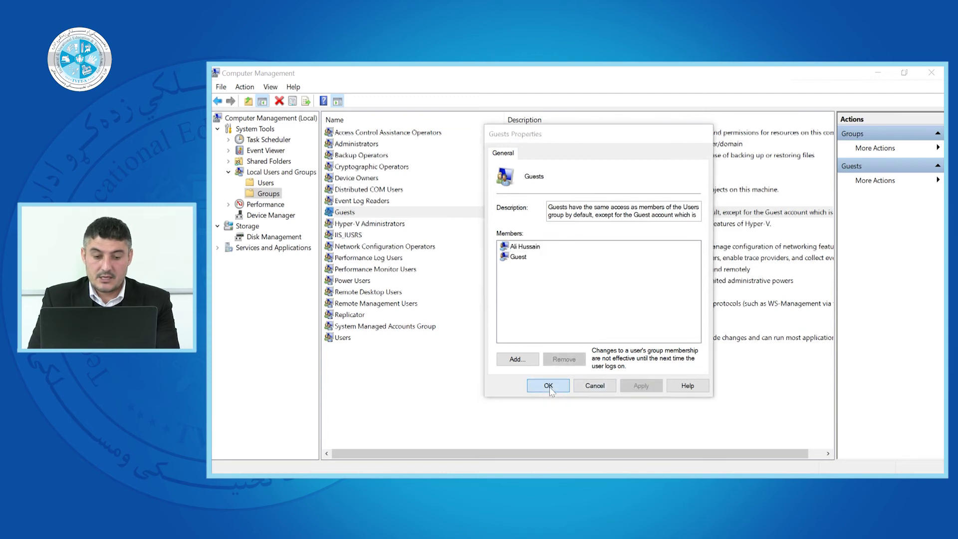
pyautogui.click(346, 214)
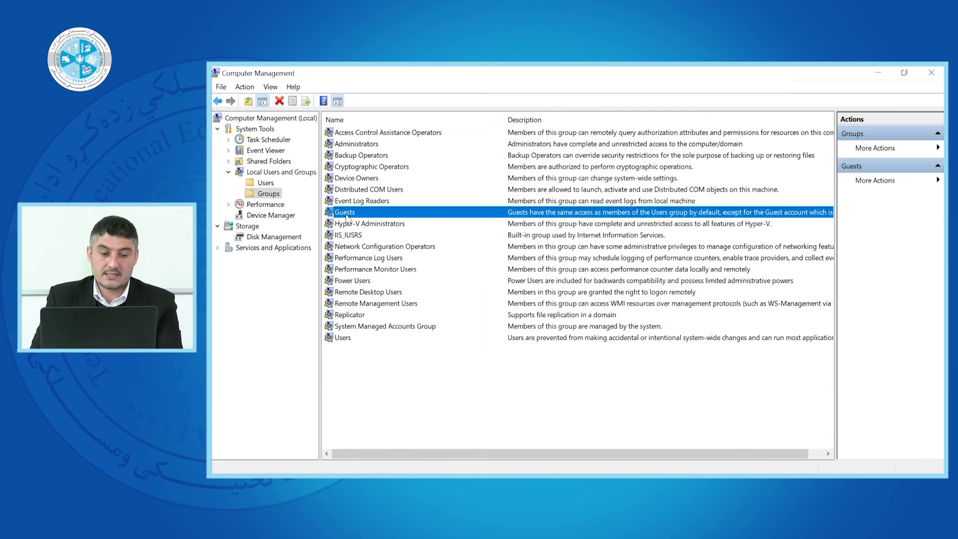
# - Switch from the groups to the list of local user accounts
pyautogui.click(413, 382)
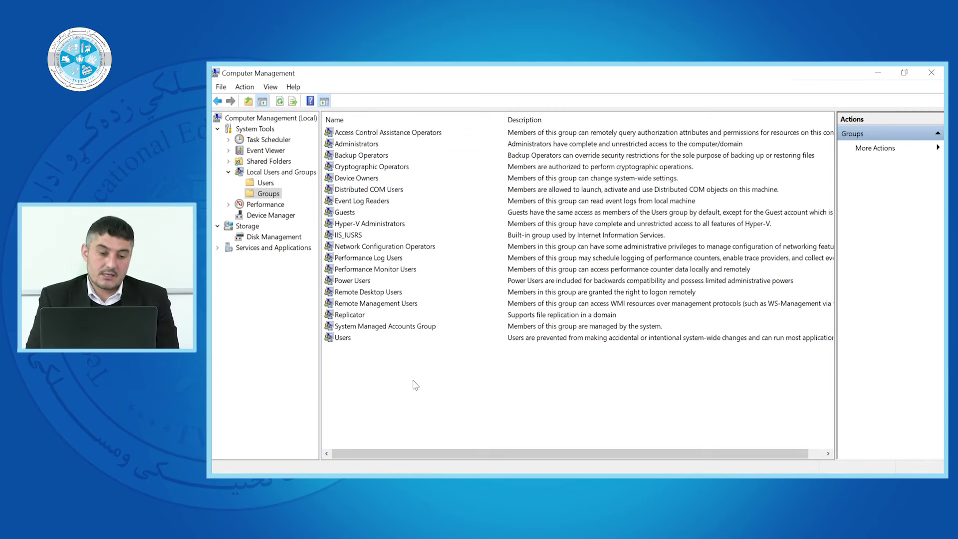
pyautogui.click(265, 183)
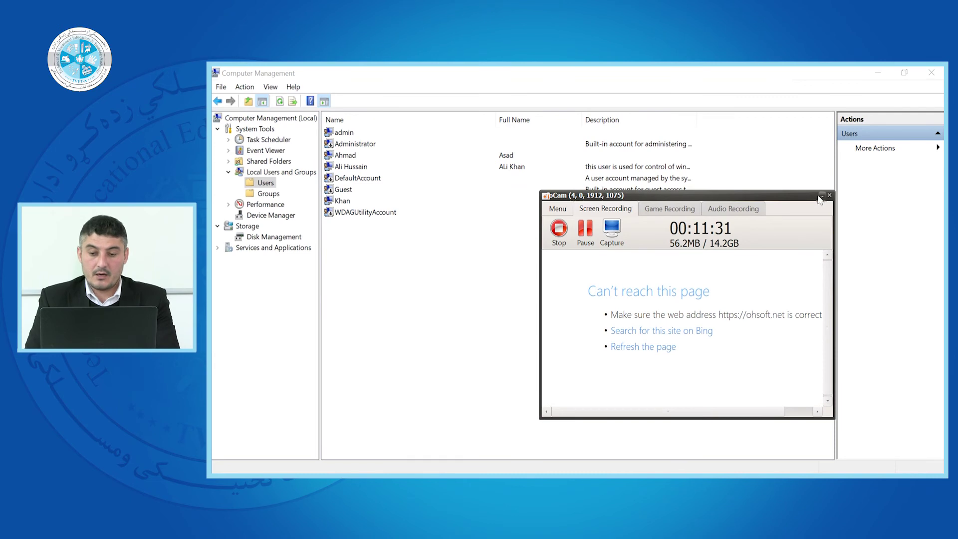
pyautogui.click(820, 195)
# - Delete the administrator account that was added to Guests, accepting the warning
pyautogui.rightClick(343, 172)
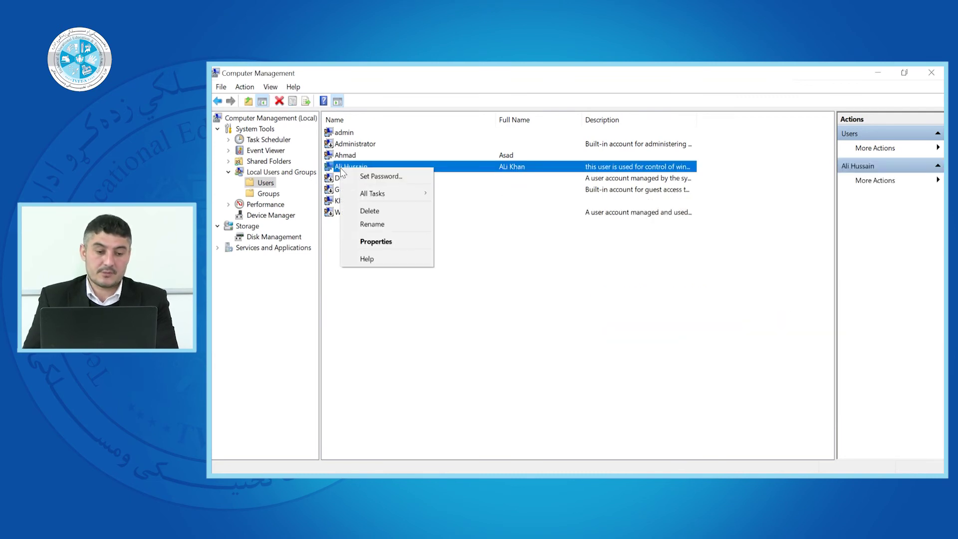
pyautogui.click(369, 211)
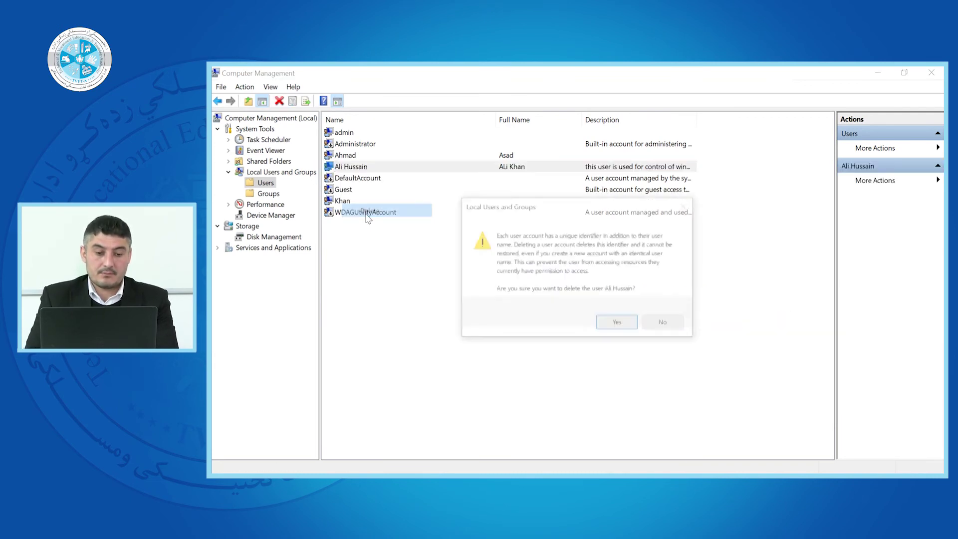
pyautogui.click(608, 325)
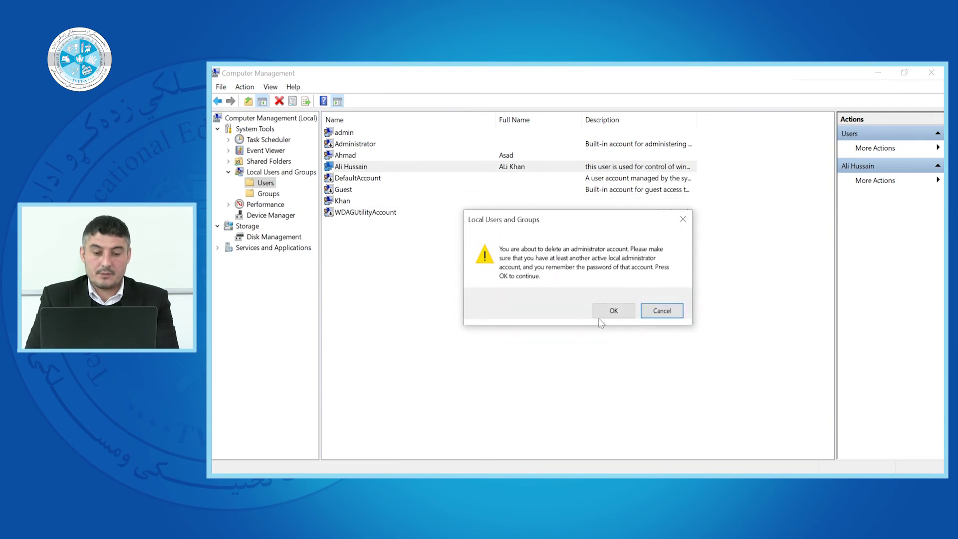
pyautogui.click(612, 313)
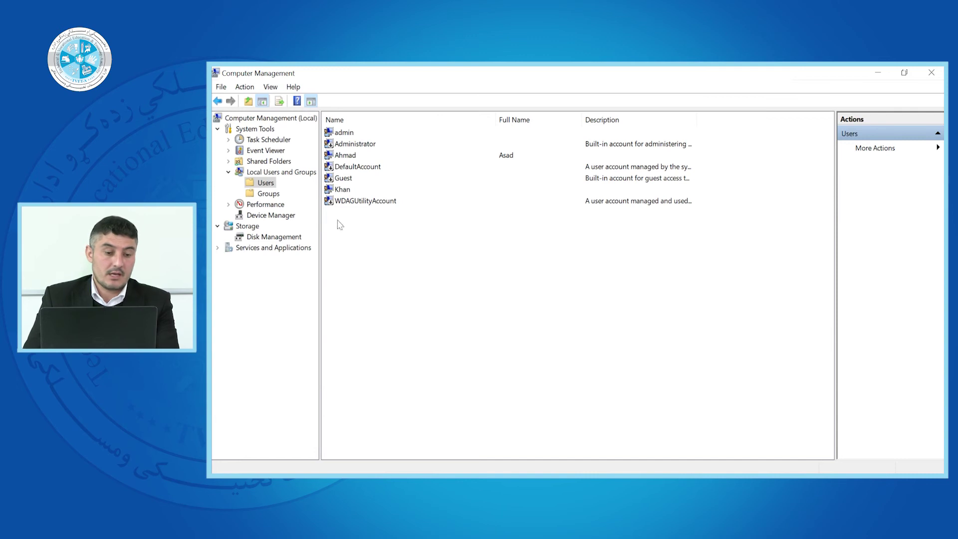
pyautogui.rightClick(406, 240)
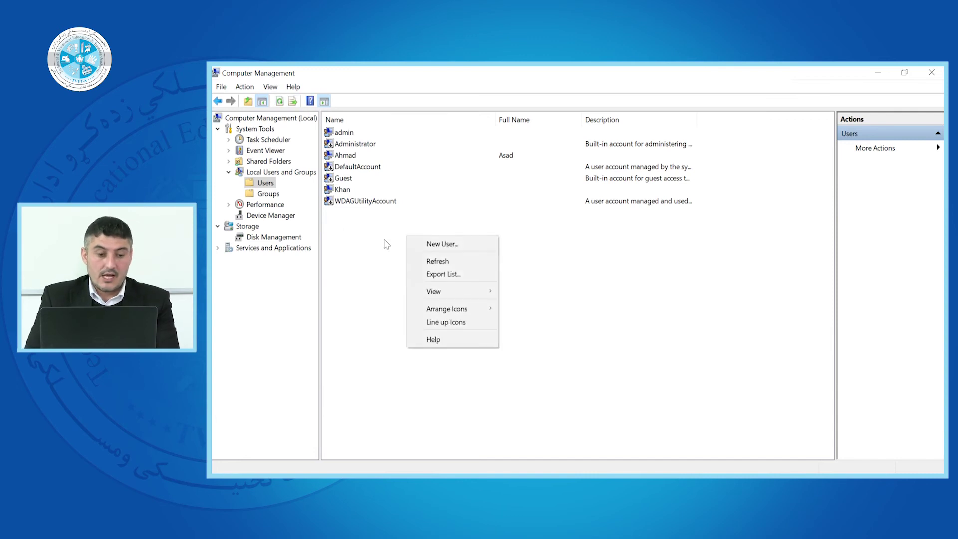
# - Create local user 'student' with full name 'ICT Students' and a confirmed password
pyautogui.click(386, 244)
pyautogui.rightClick(391, 227)
pyautogui.click(429, 244)
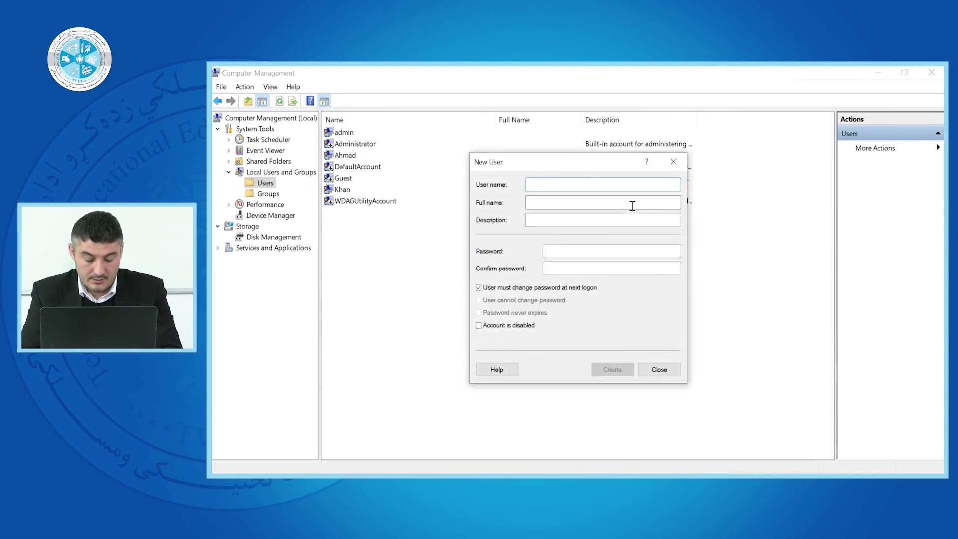
pyautogui.write('student')
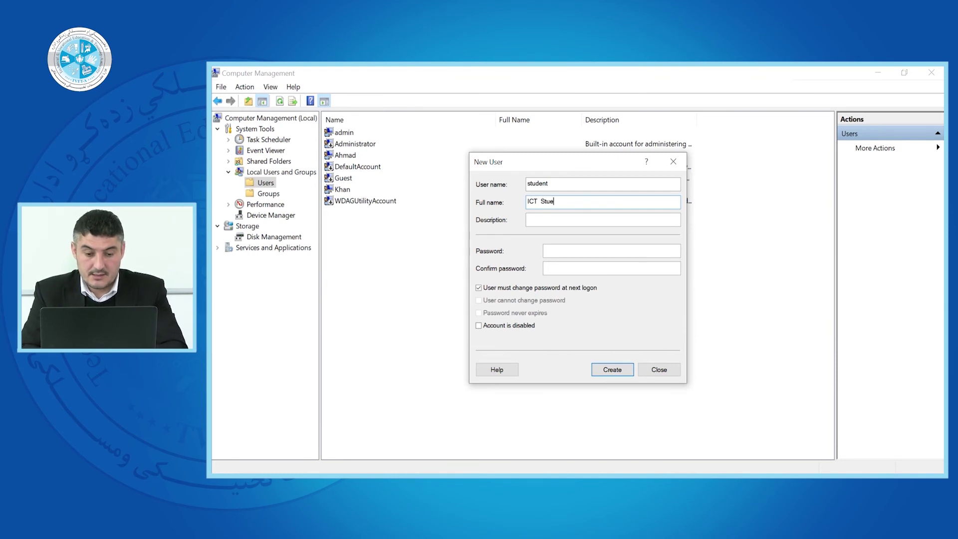
pyautogui.click(546, 218)
pyautogui.click(559, 251)
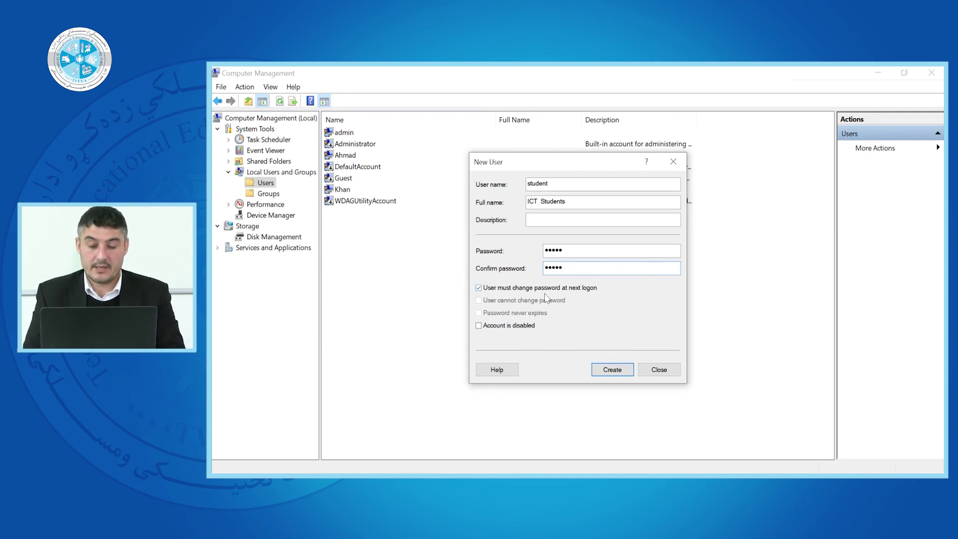
pyautogui.click(612, 369)
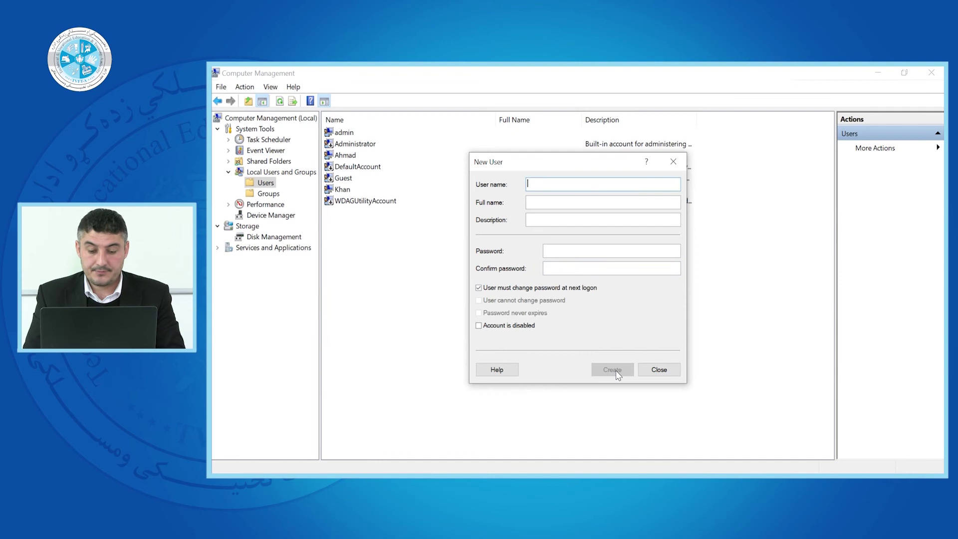
pyautogui.click(658, 370)
pyautogui.click(349, 203)
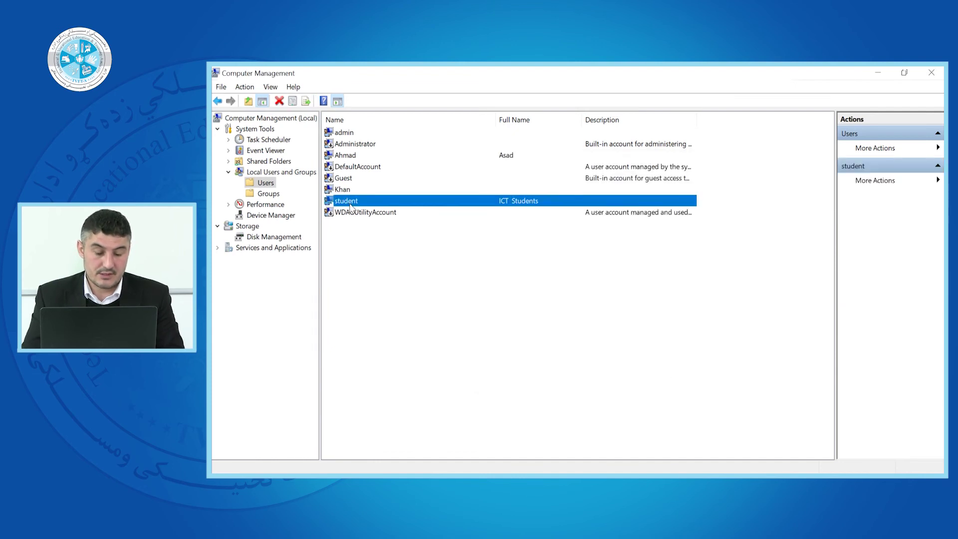
pyautogui.rightClick(351, 207)
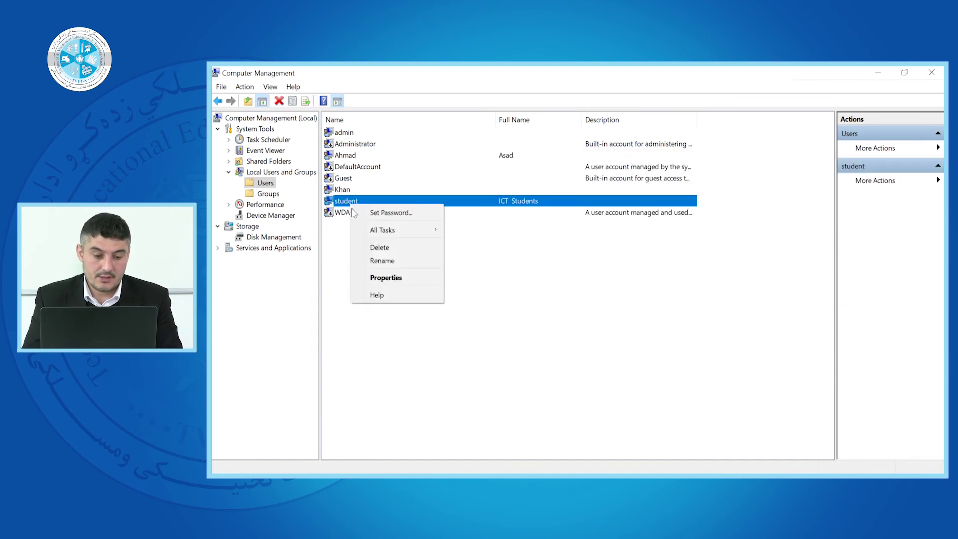
pyautogui.click(381, 278)
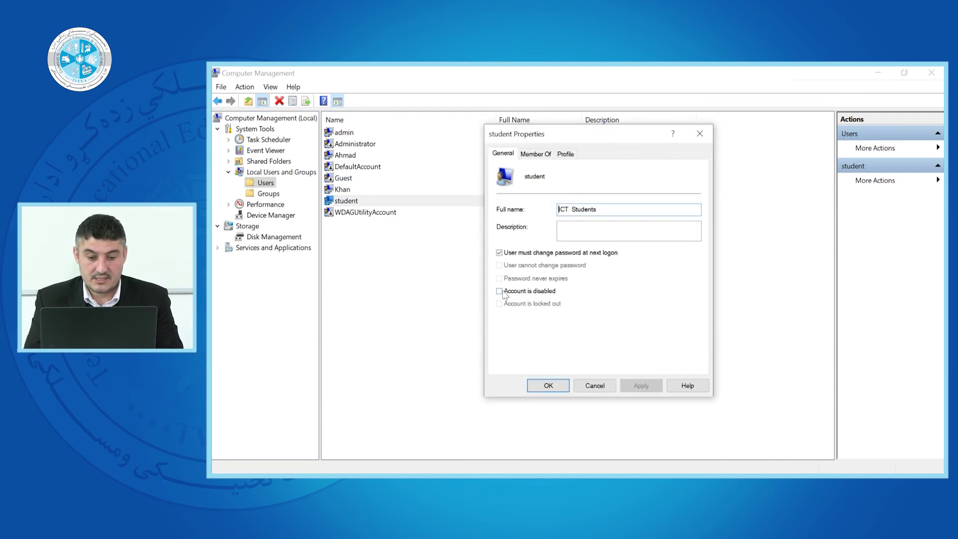
pyautogui.click(536, 154)
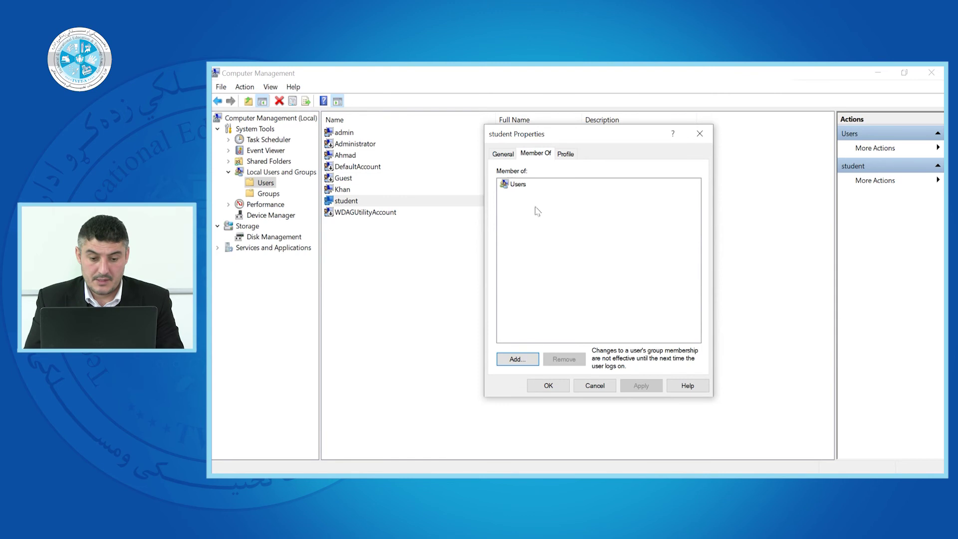
pyautogui.click(509, 184)
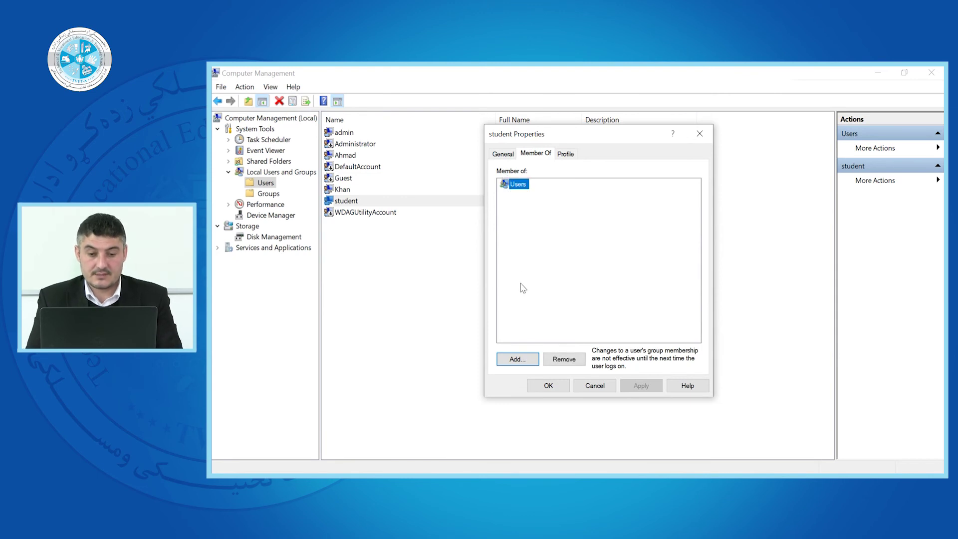
pyautogui.click(700, 134)
pyautogui.click(337, 225)
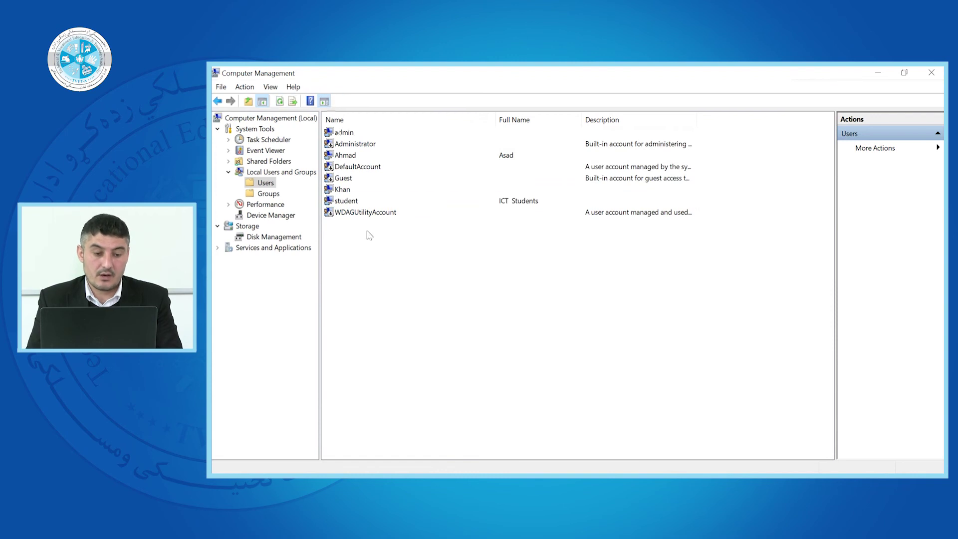
# - Export the user list as users.txt on the Desktop, then minimize Computer Management
pyautogui.rightClick(379, 258)
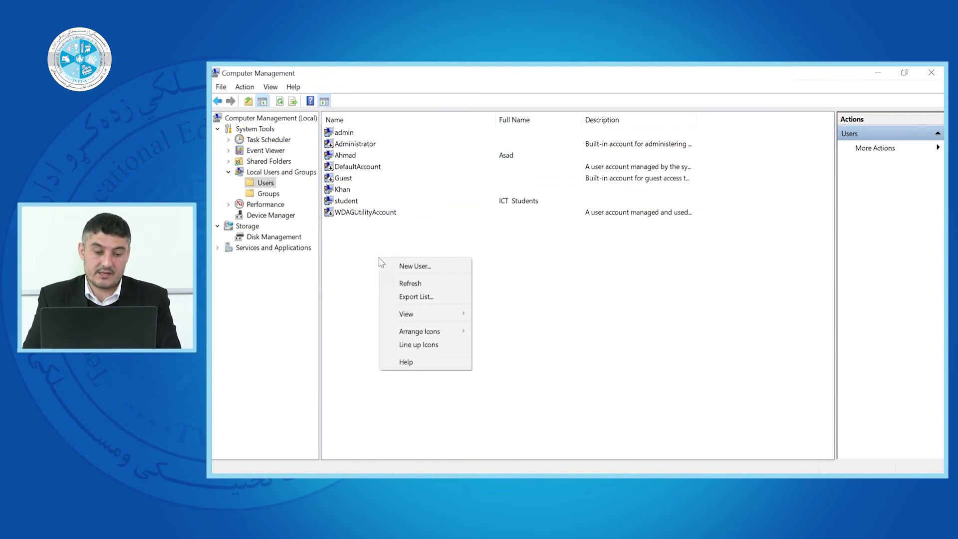
pyautogui.click(405, 297)
pyautogui.click(440, 242)
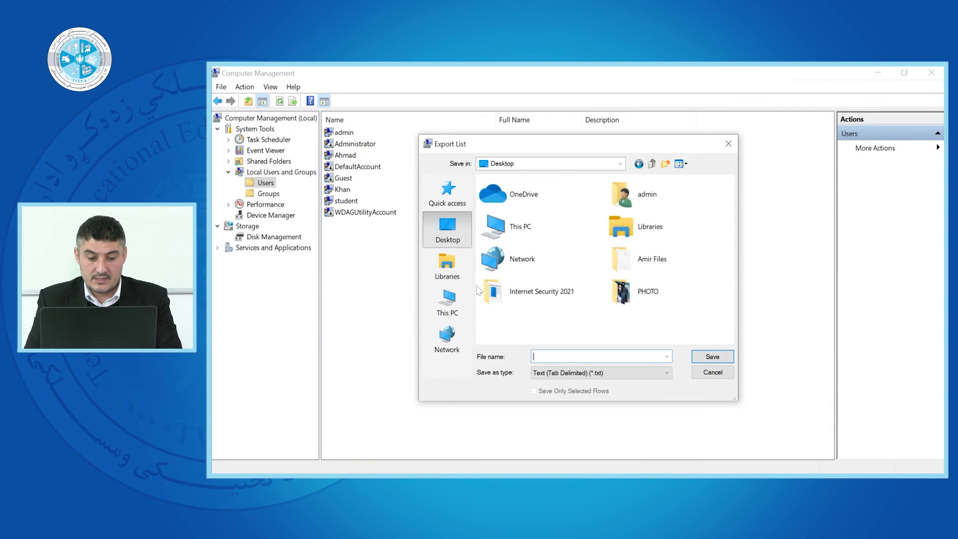
pyautogui.click(549, 356)
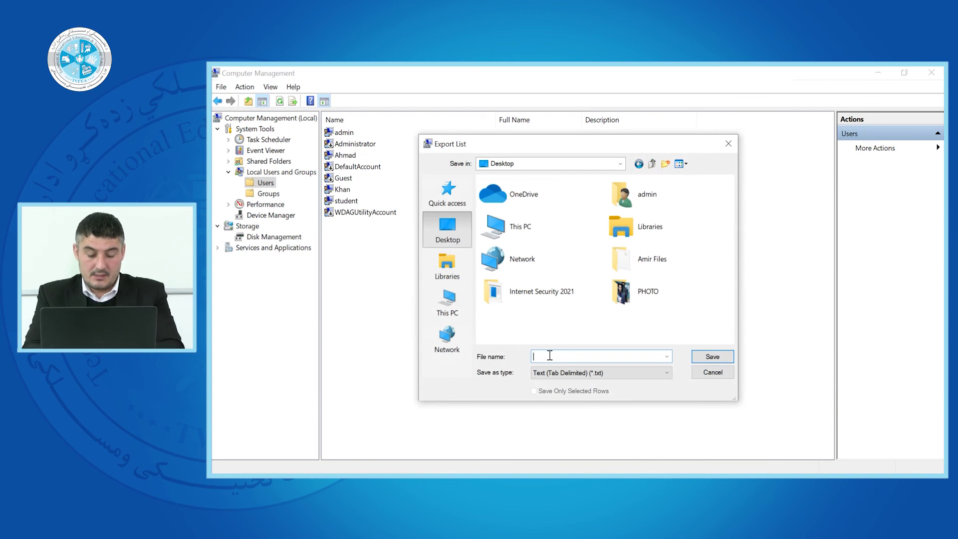
pyautogui.click(549, 355)
pyautogui.click(549, 355)
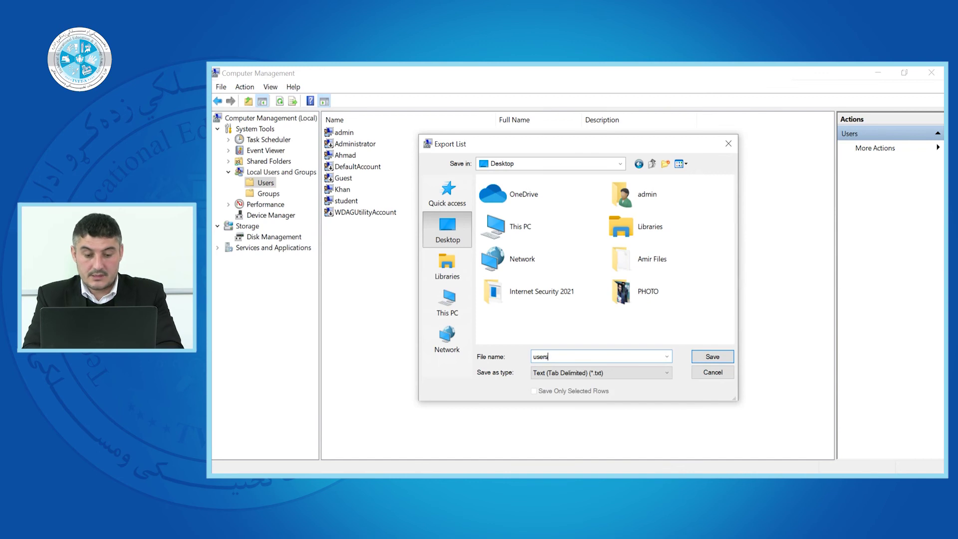
pyautogui.click(703, 359)
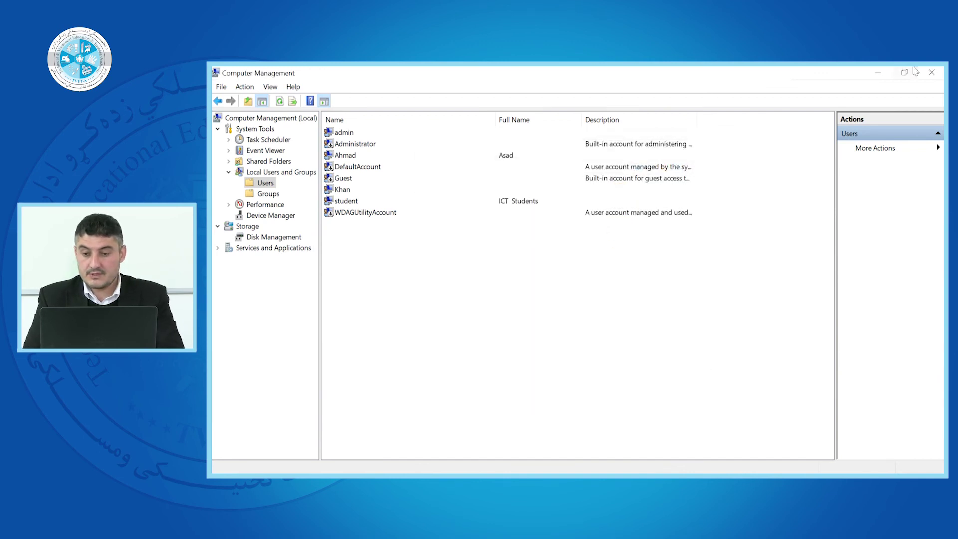
pyautogui.click(877, 72)
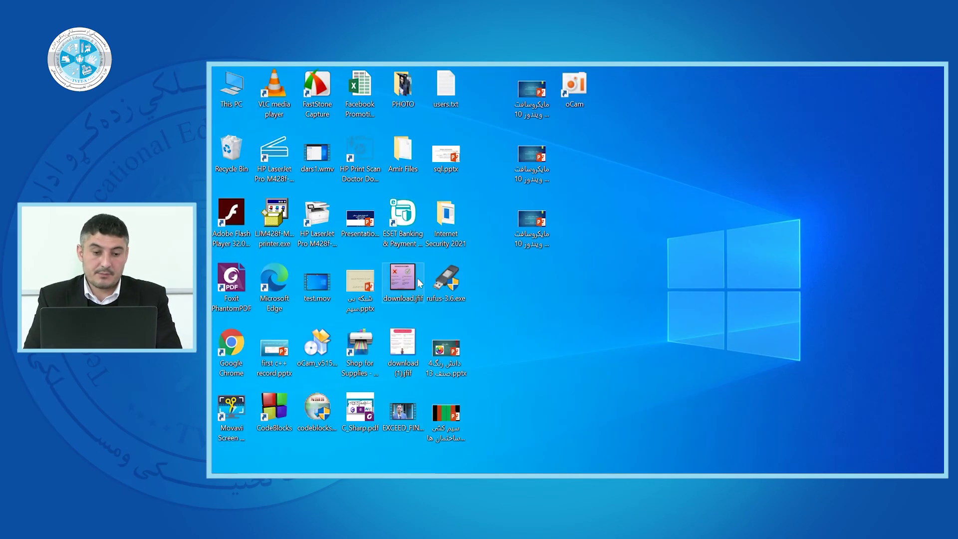
pyautogui.doubleClick(447, 98)
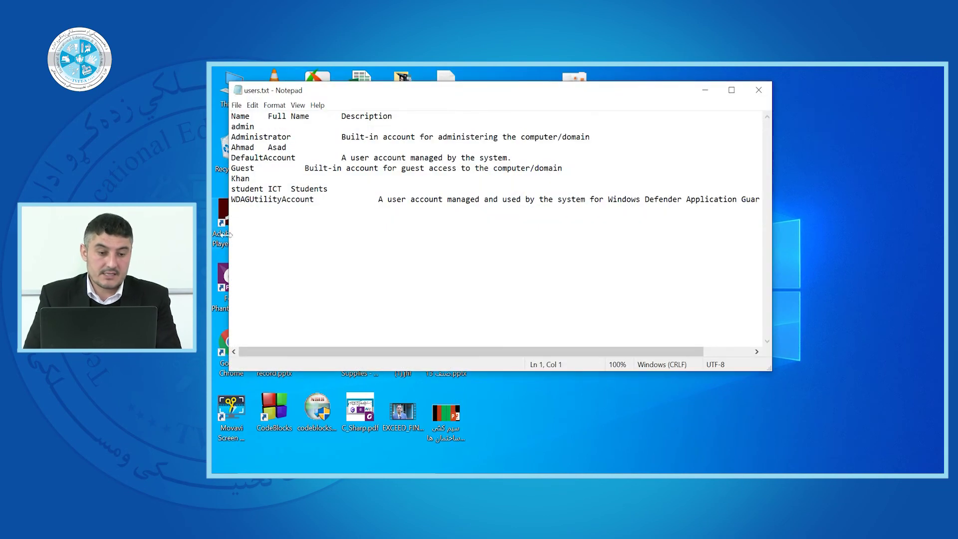
pyautogui.click(731, 90)
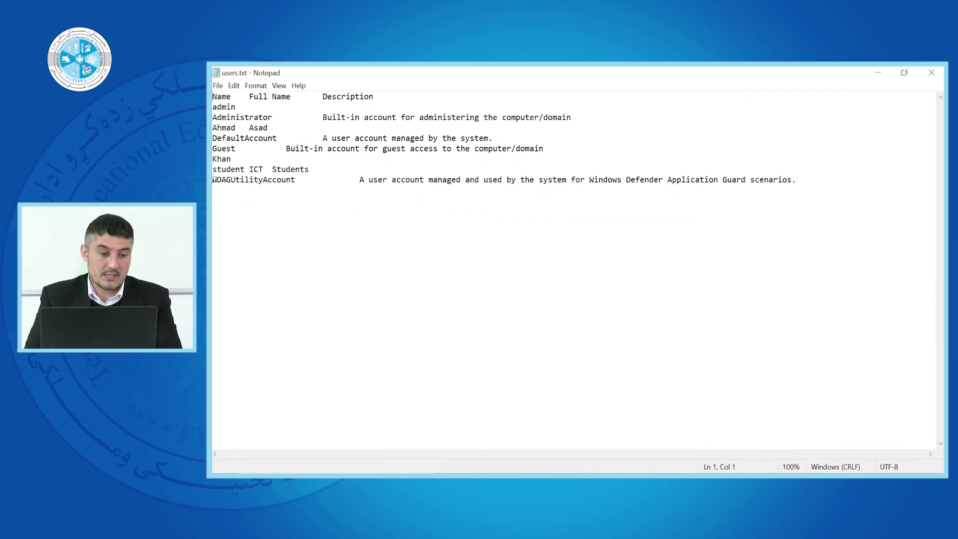
pyautogui.moveTo(260, 204); pyautogui.dragTo(213, 96)
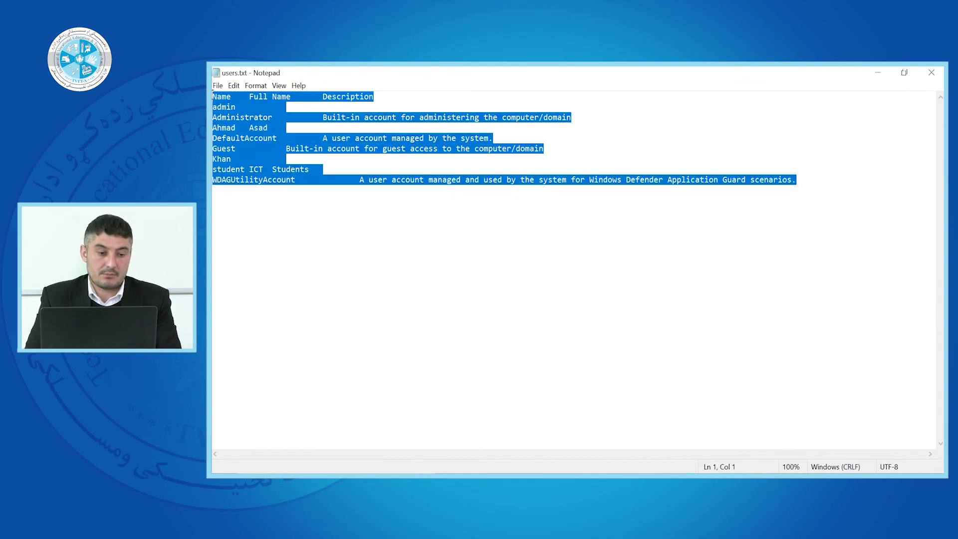
pyautogui.click(224, 128)
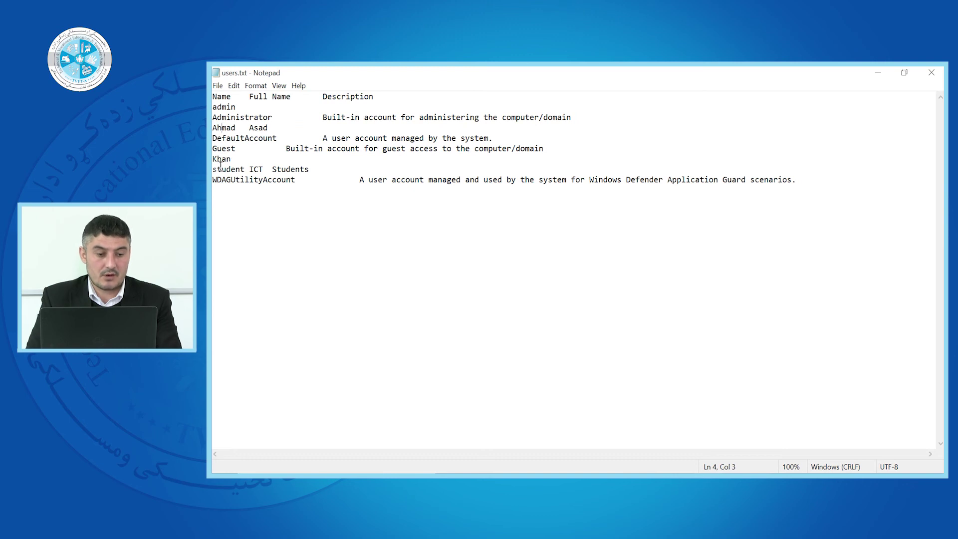
pyautogui.moveTo(226, 169); pyautogui.dragTo(265, 169)
pyautogui.click(257, 169)
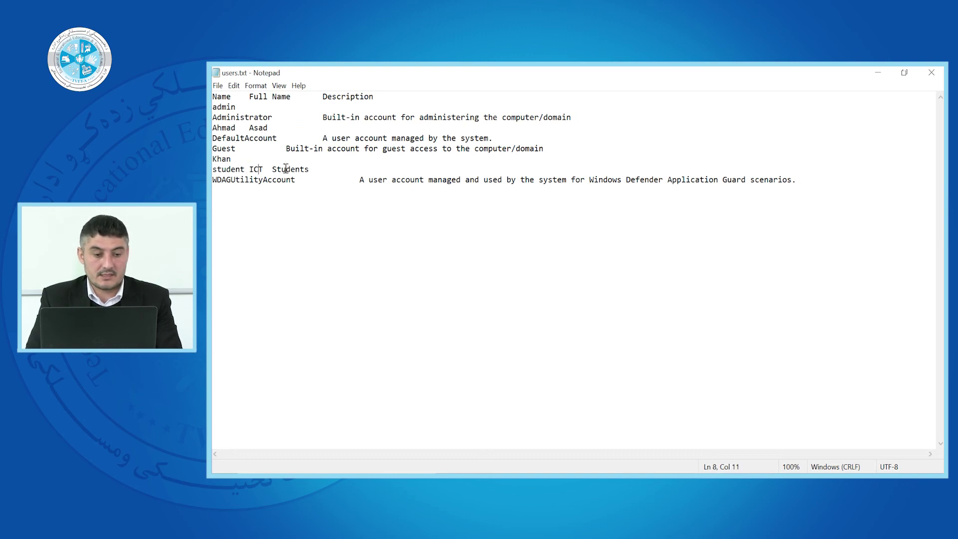
pyautogui.doubleClick(272, 169)
pyautogui.click(318, 225)
pyautogui.moveTo(318, 226); pyautogui.dragTo(218, 97)
pyautogui.click(692, 171)
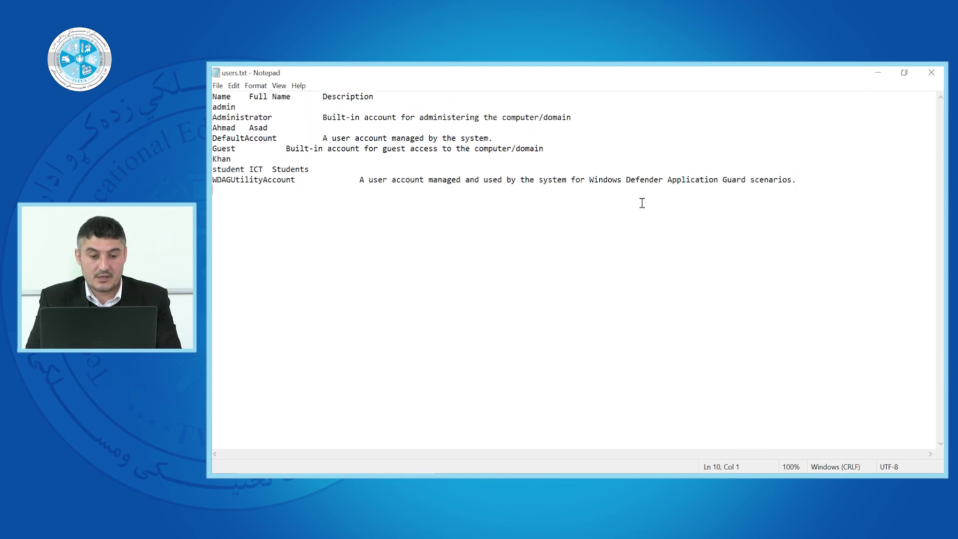
pyautogui.hotkey('ctrl', 'a')
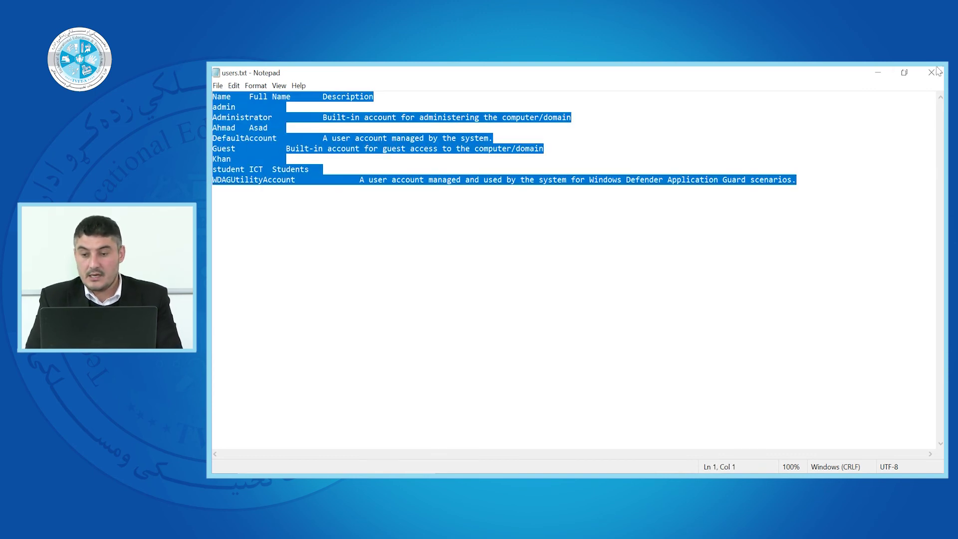
pyautogui.click(932, 73)
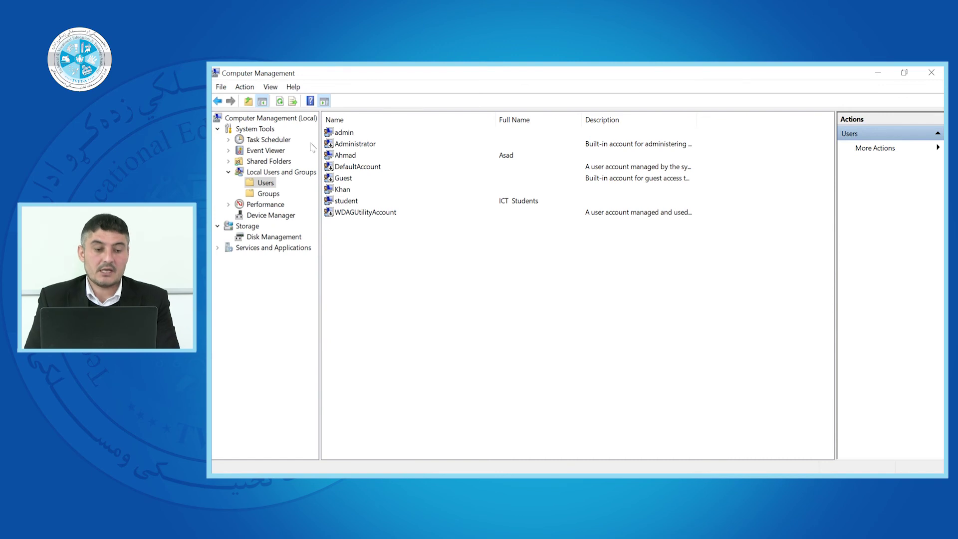
# - Bring the Users list back into view and select the Ahmad account
pyautogui.rightClick(371, 243)
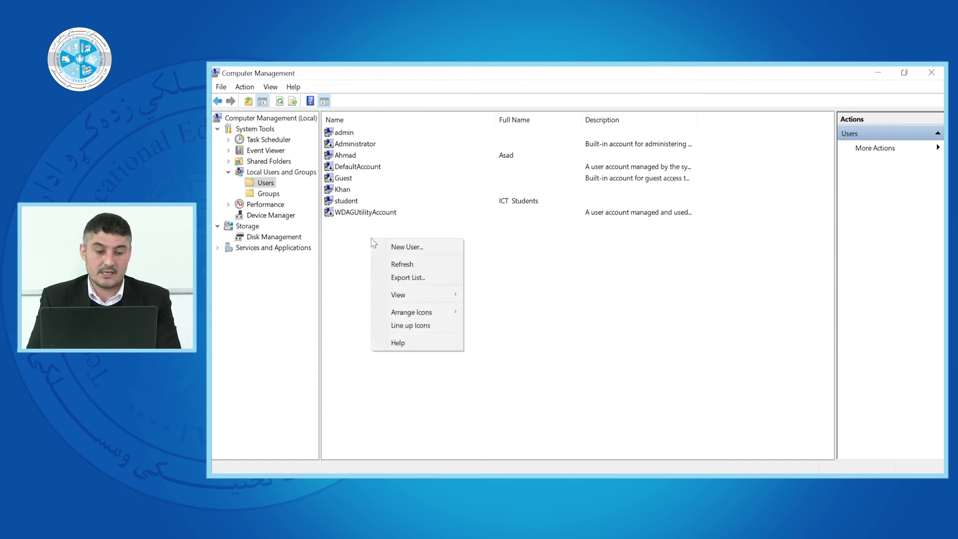
pyautogui.rightClick(359, 274)
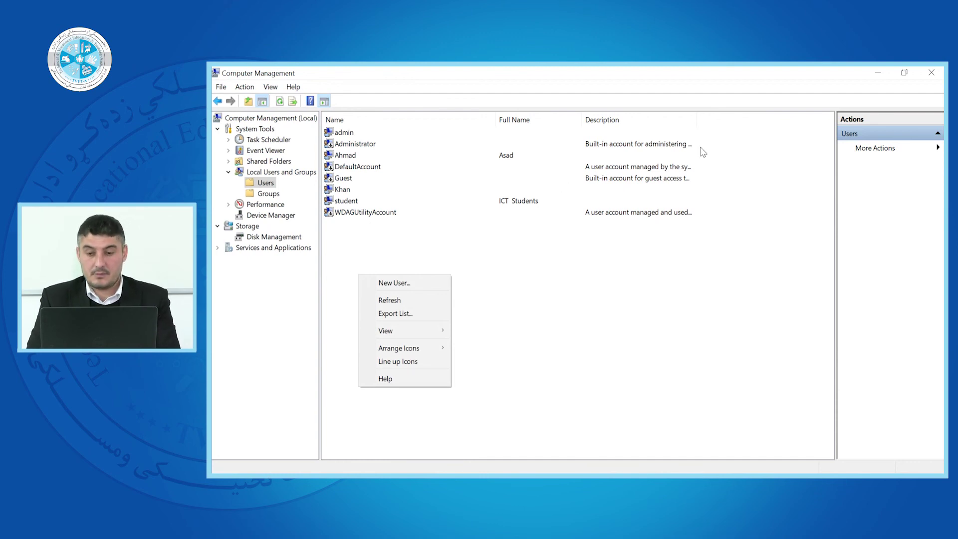
pyautogui.click(762, 323)
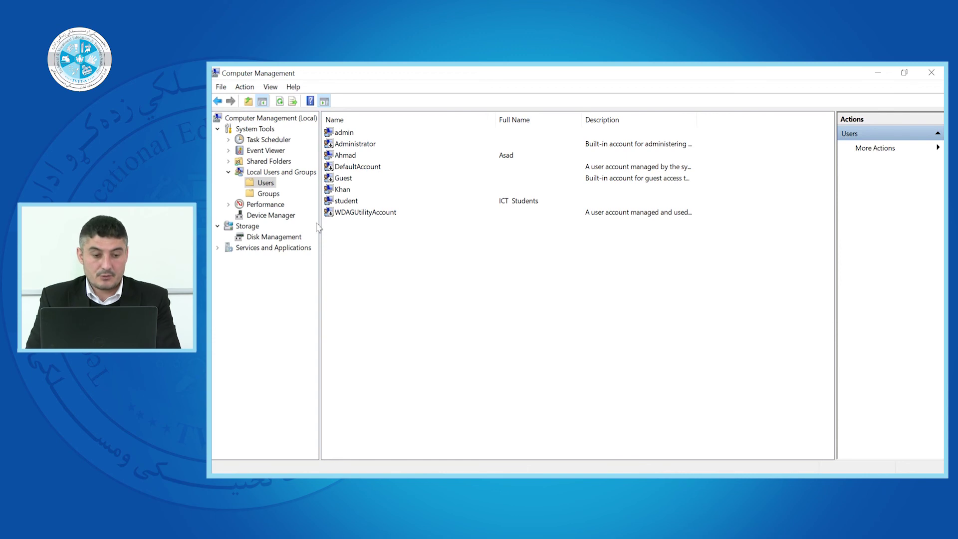
pyautogui.click(343, 157)
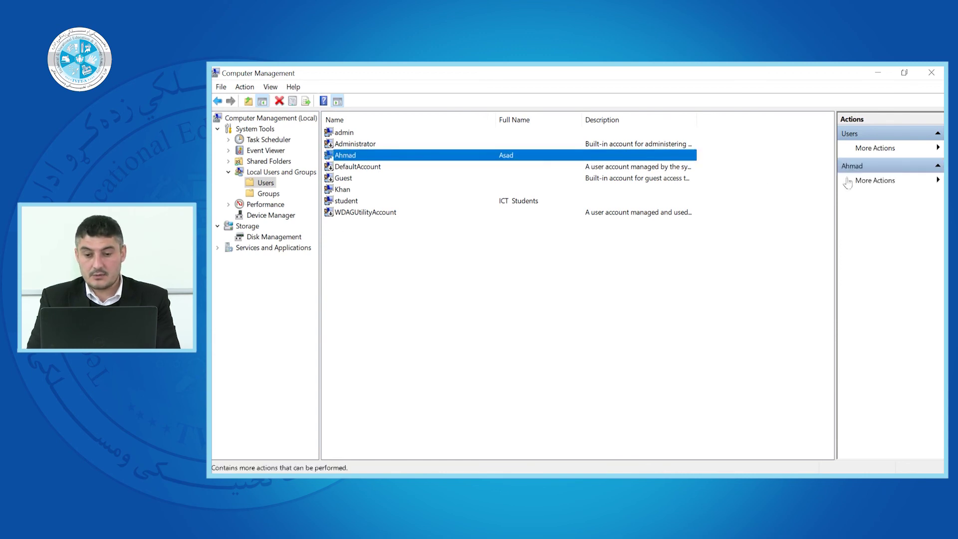
pyautogui.click(937, 149)
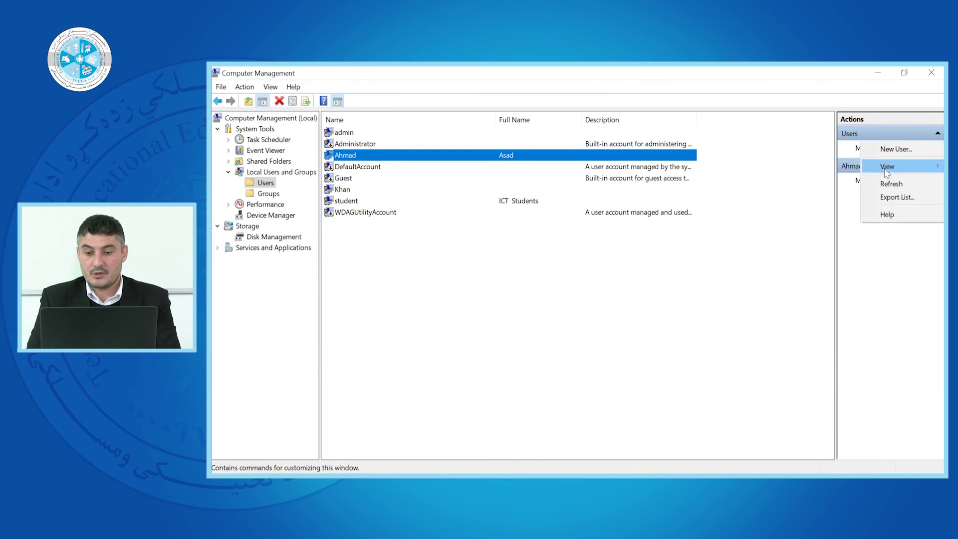
pyautogui.moveTo(886, 172)
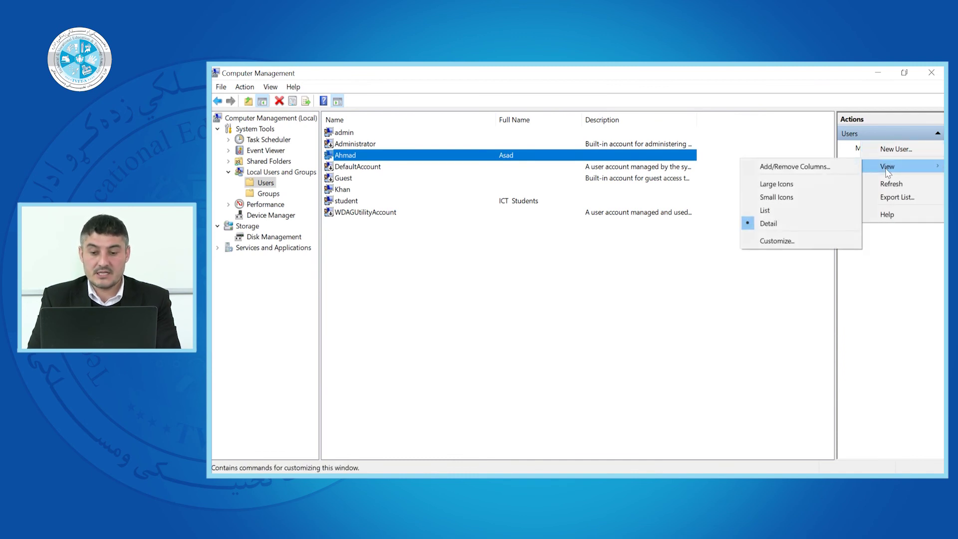
pyautogui.click(777, 188)
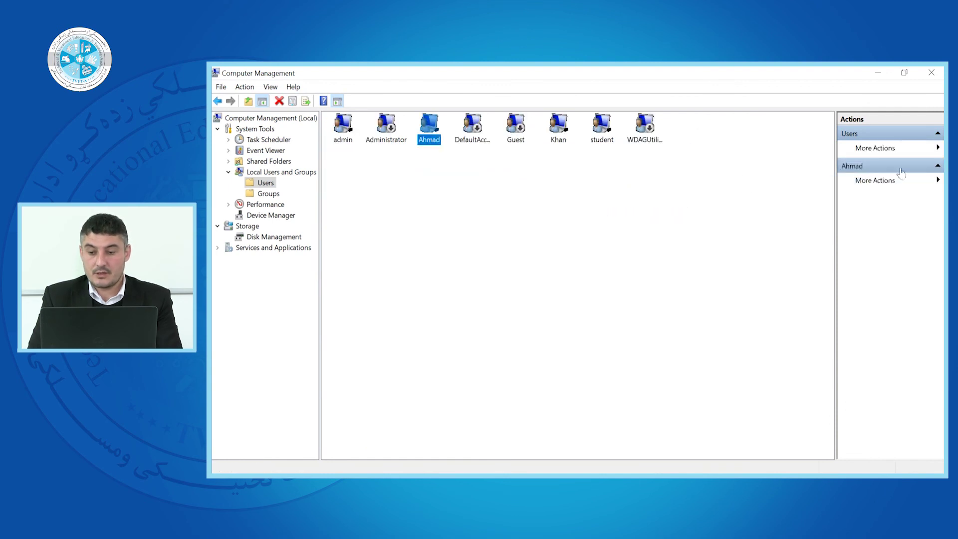
pyautogui.click(937, 148)
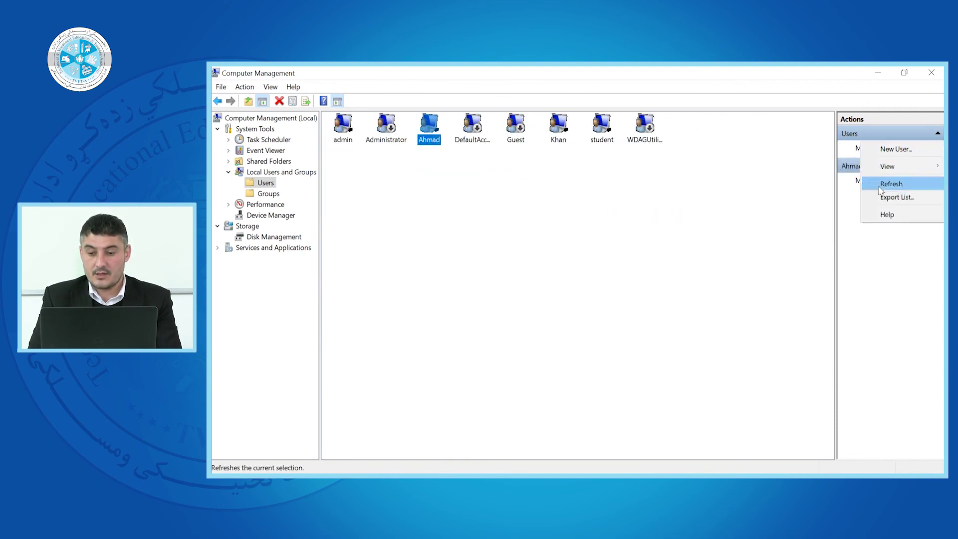
pyautogui.moveTo(881, 168)
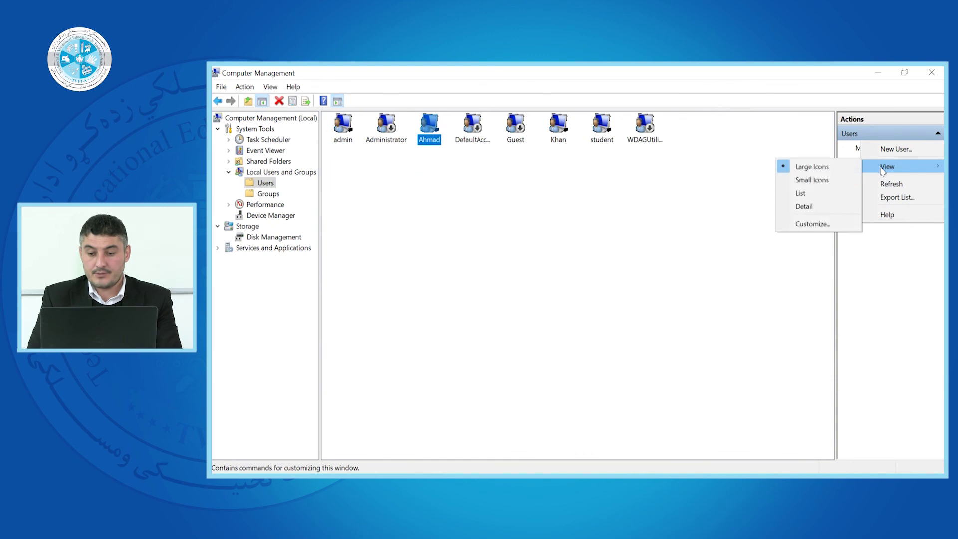
pyautogui.click(799, 193)
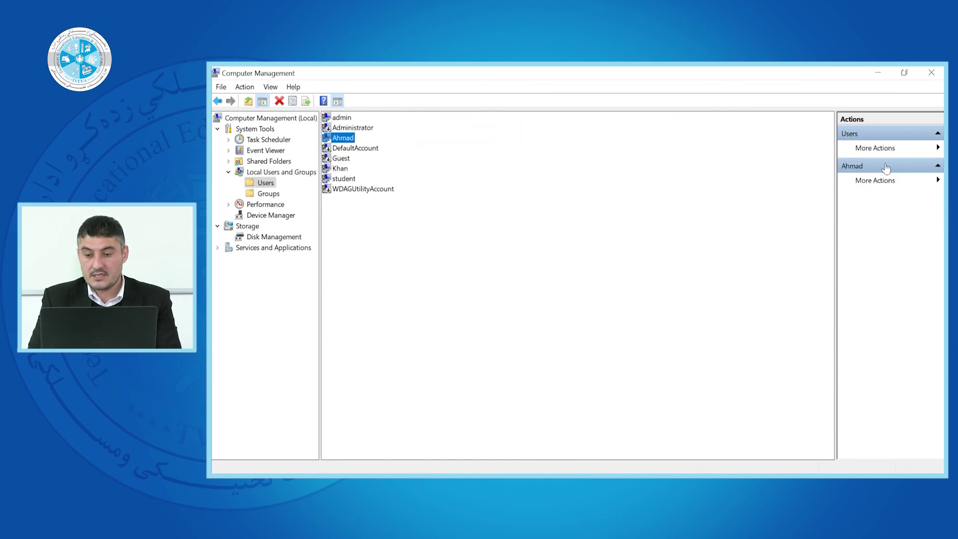
pyautogui.click(923, 148)
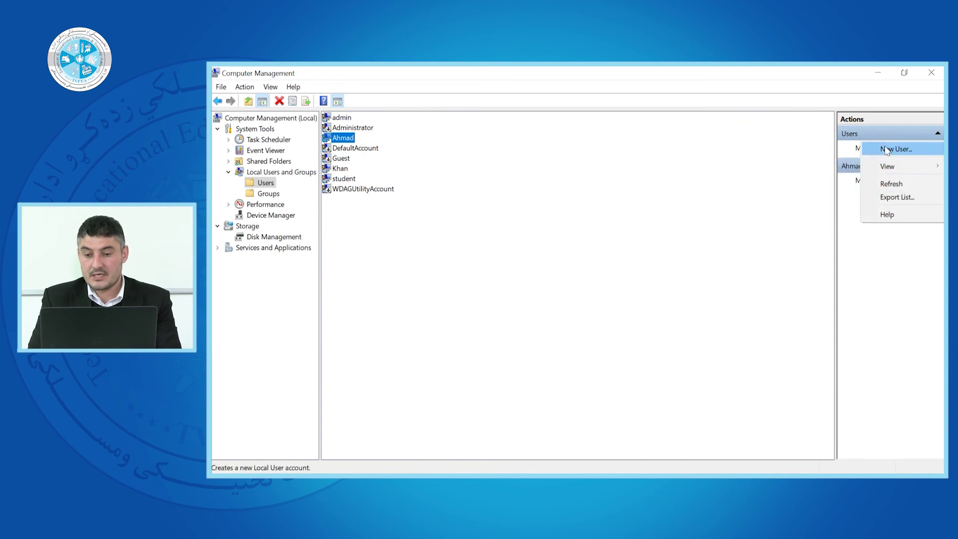
pyautogui.moveTo(883, 172)
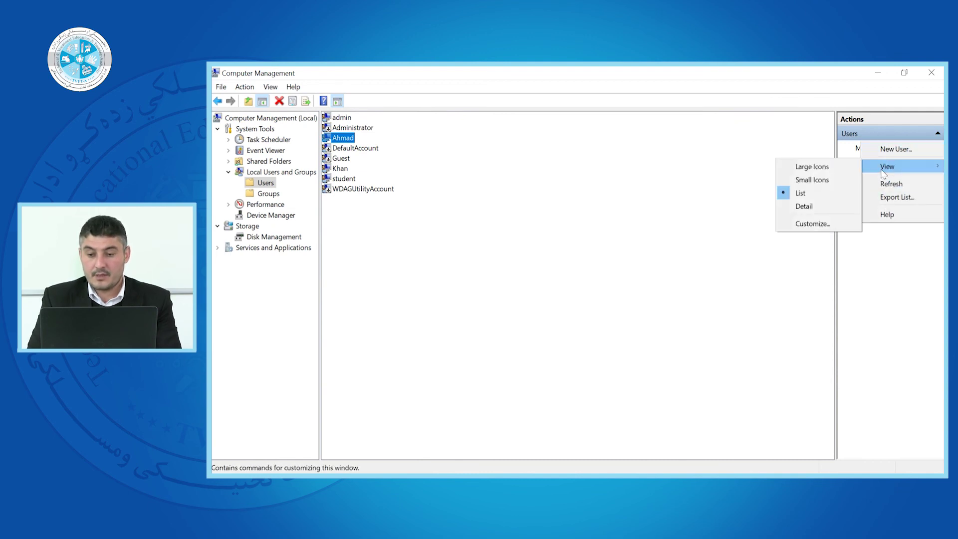
pyautogui.click(804, 206)
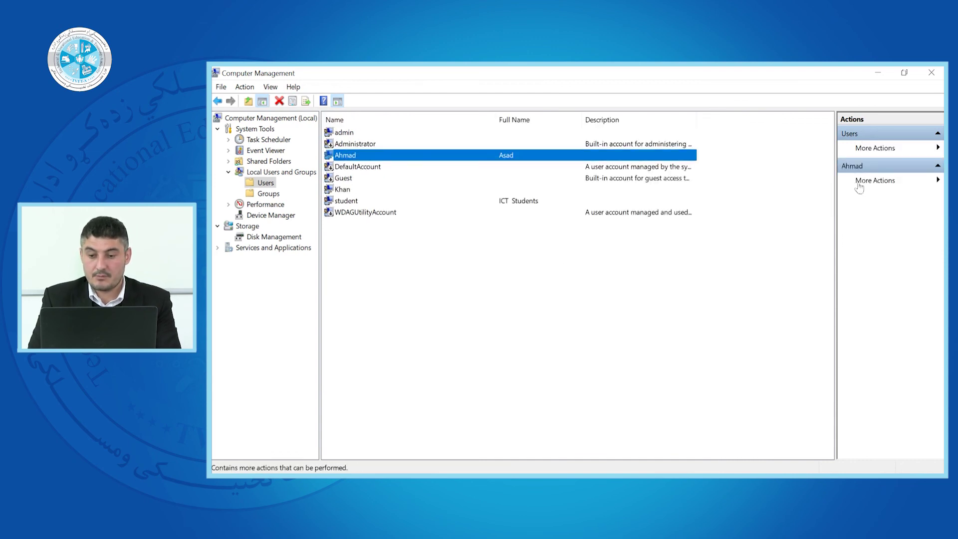
pyautogui.click(937, 180)
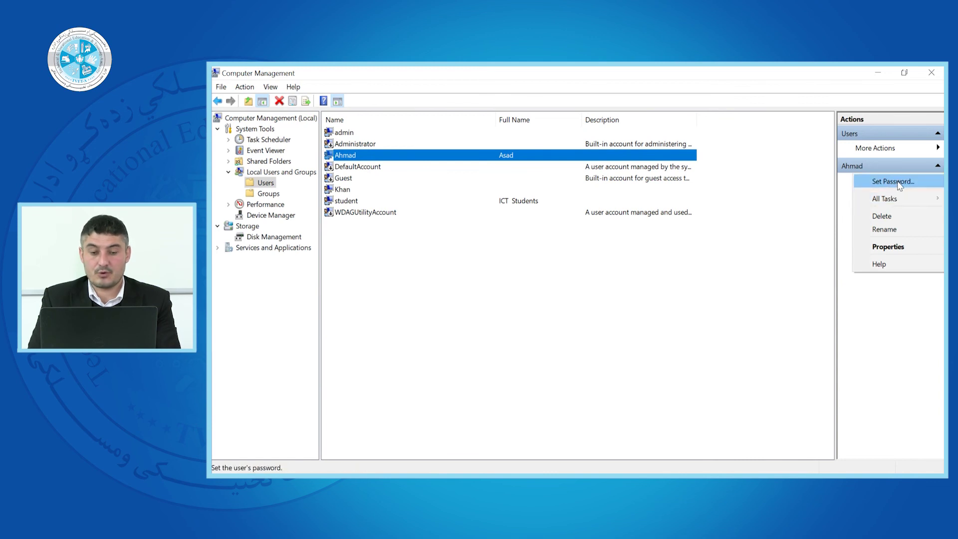
# - Delete the Khan user account
pyautogui.moveTo(890, 205)
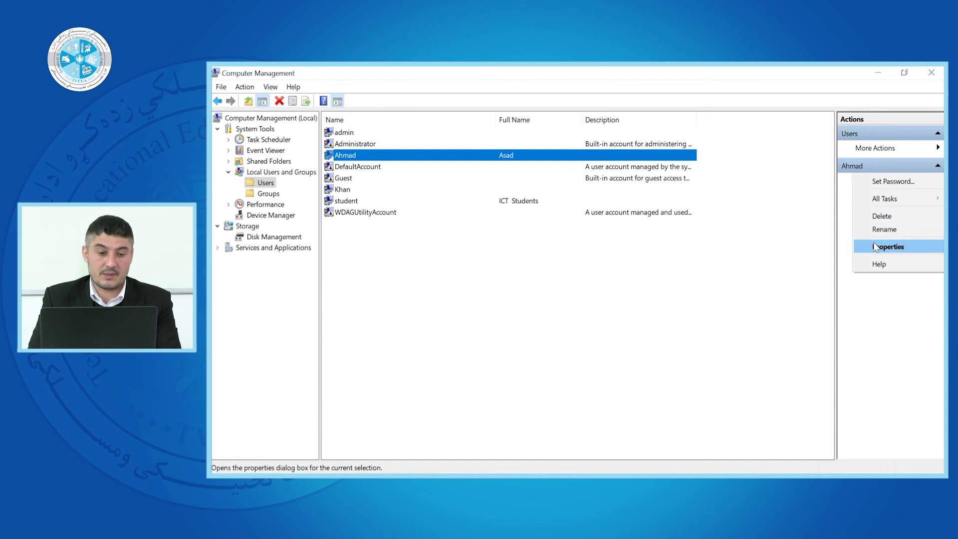
pyautogui.click(412, 273)
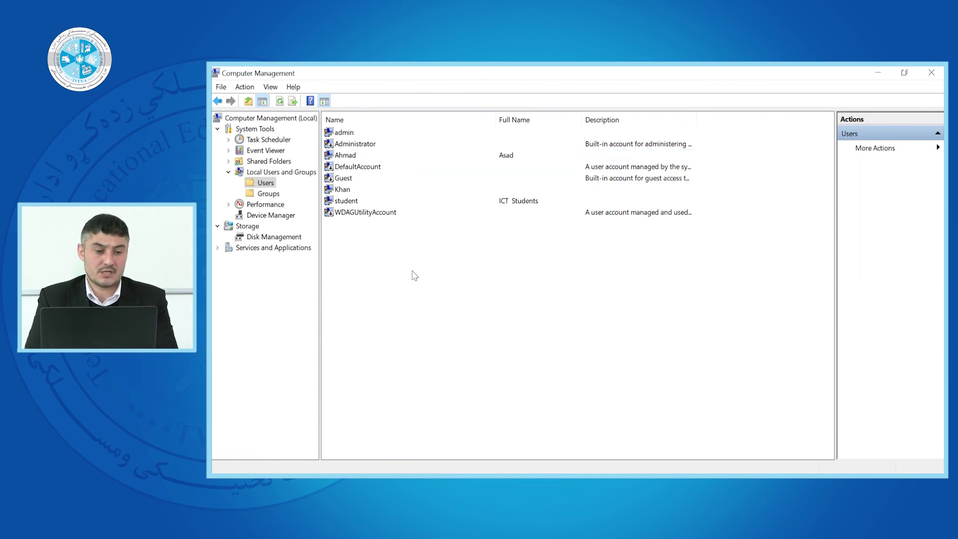
pyautogui.rightClick(339, 193)
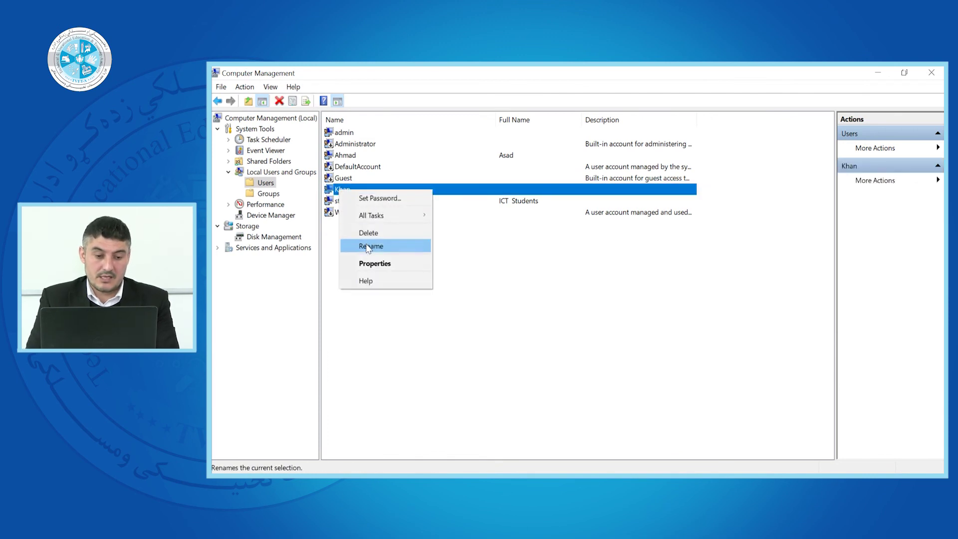
pyautogui.click(368, 234)
pyautogui.click(631, 326)
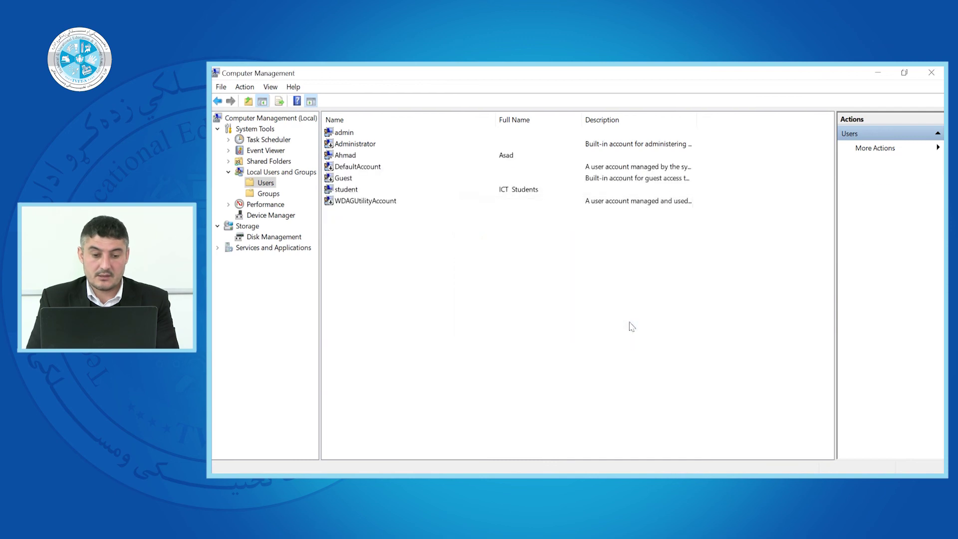
# - Refresh the Users list and bring up the student account's actions
pyautogui.rightClick(344, 192)
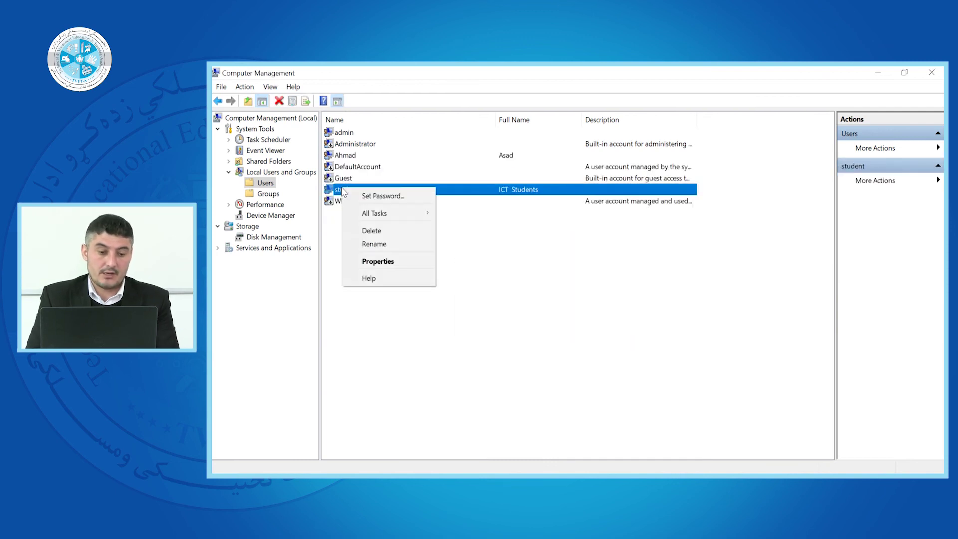
pyautogui.click(266, 194)
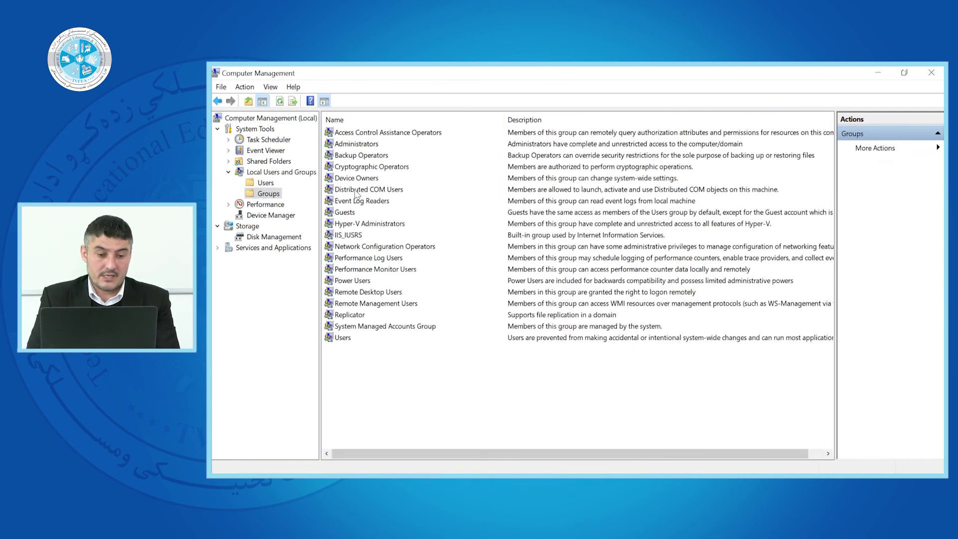
pyautogui.click(265, 183)
pyautogui.rightClick(343, 193)
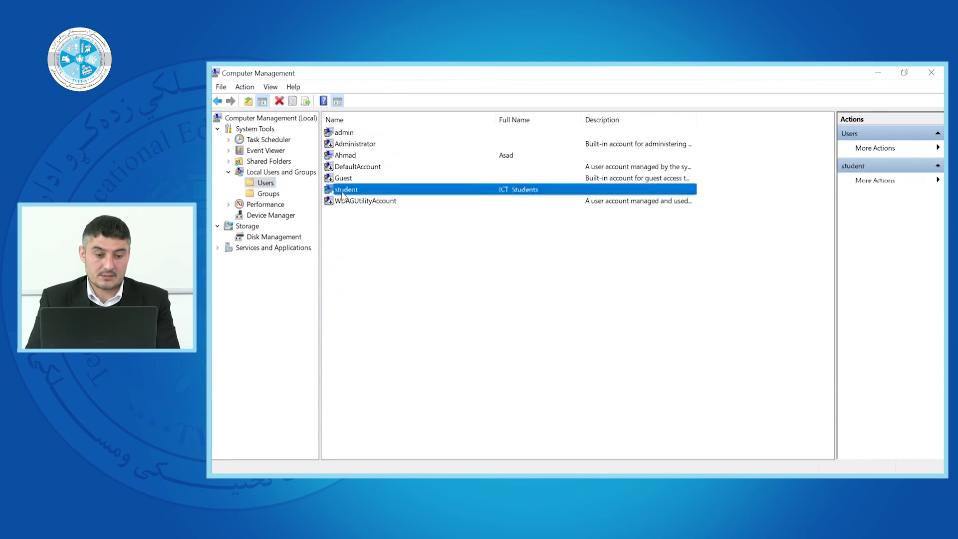
# - Add student to the Administrators group from its Member Of properties
pyautogui.click(379, 266)
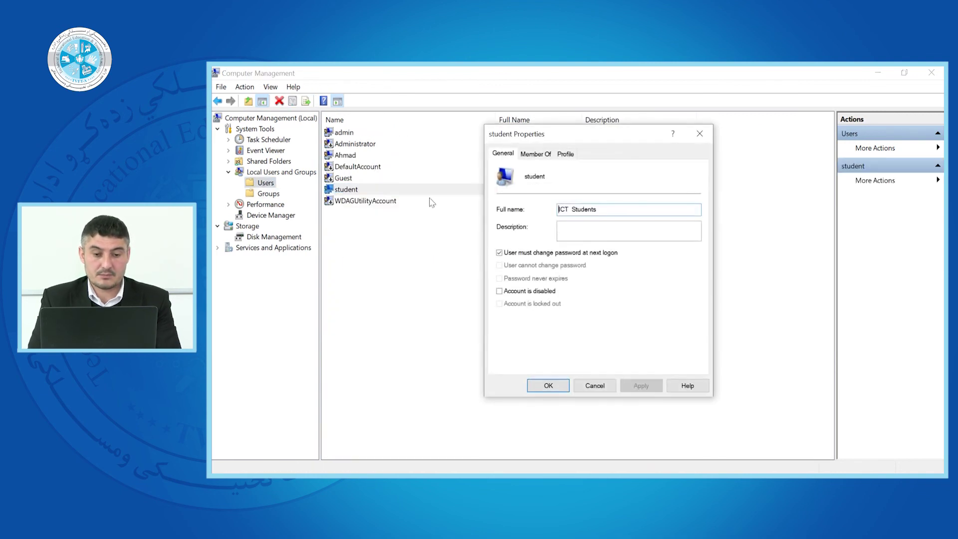
pyautogui.click(535, 154)
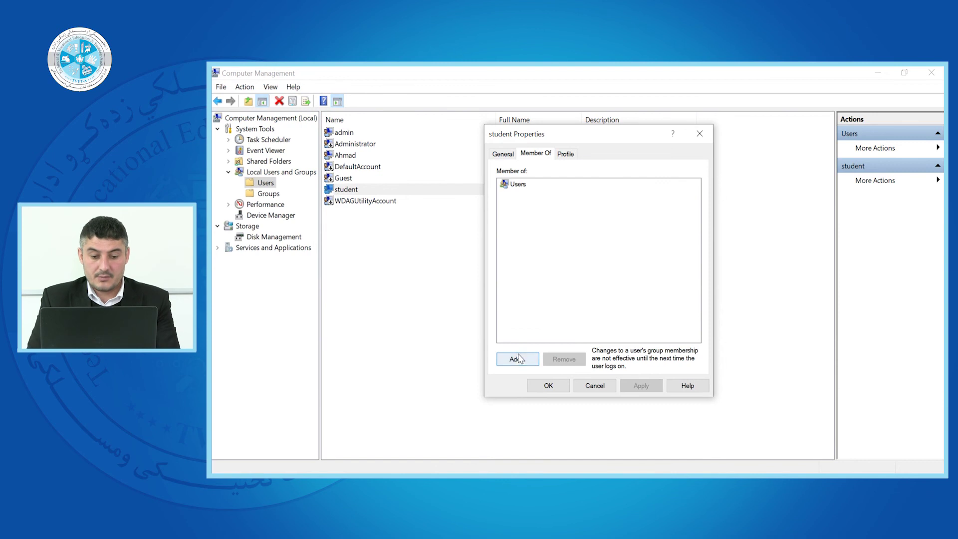
pyautogui.click(518, 359)
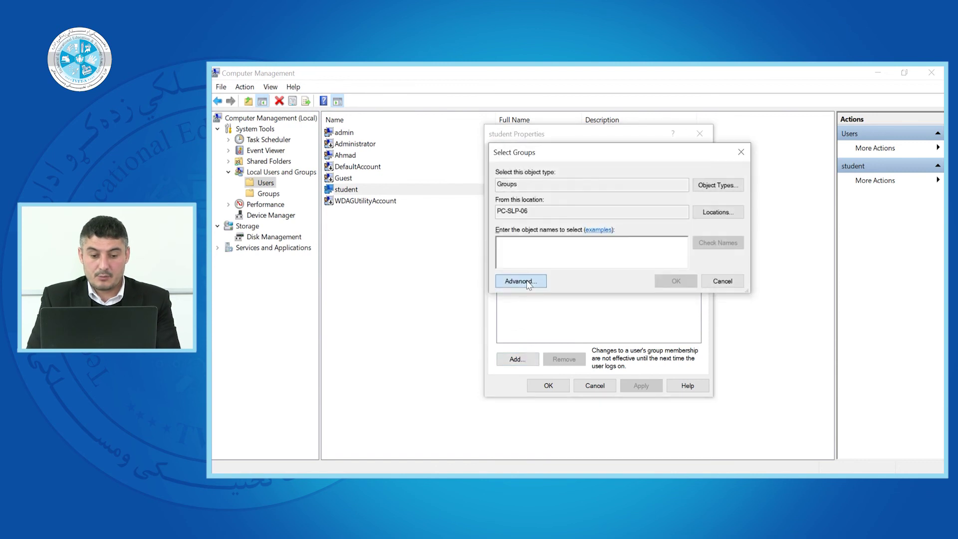
pyautogui.click(520, 279)
pyautogui.click(760, 244)
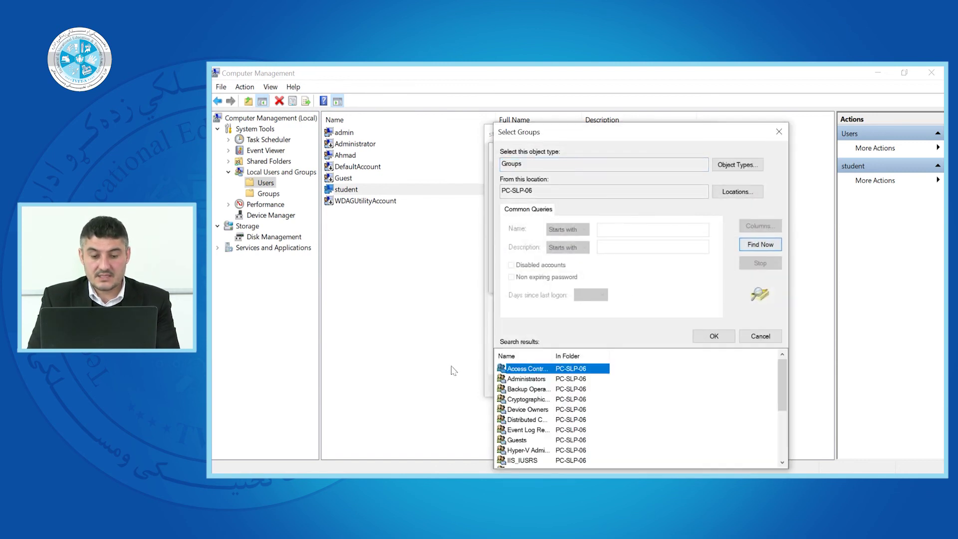
pyautogui.click(538, 380)
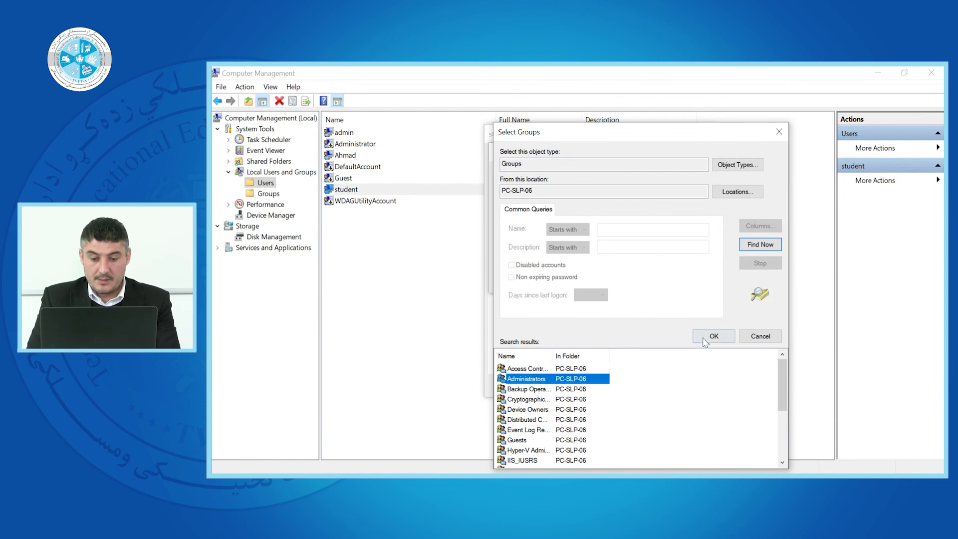
pyautogui.click(714, 336)
pyautogui.click(671, 280)
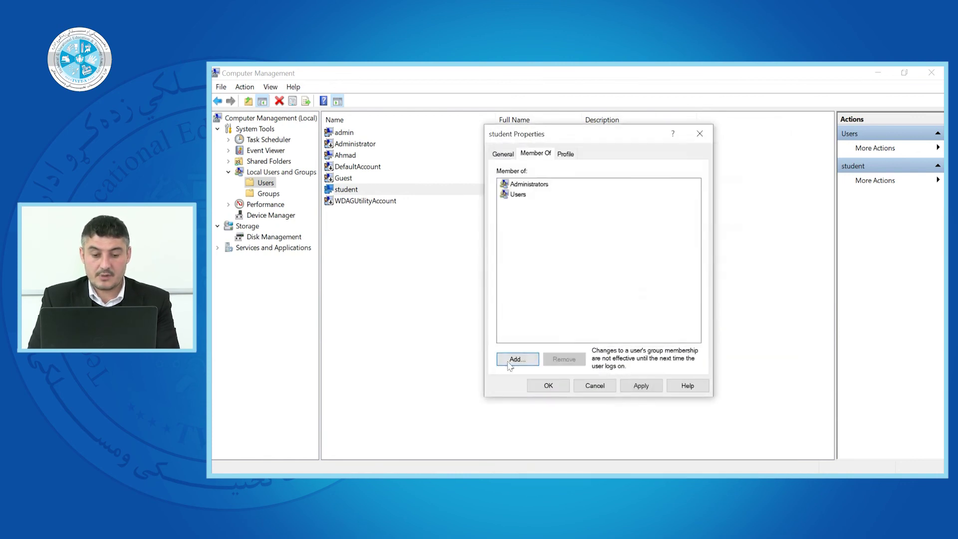
# - Add student to the Power Users group as well and apply the memberships
pyautogui.click(515, 359)
pyautogui.click(499, 279)
pyautogui.click(760, 244)
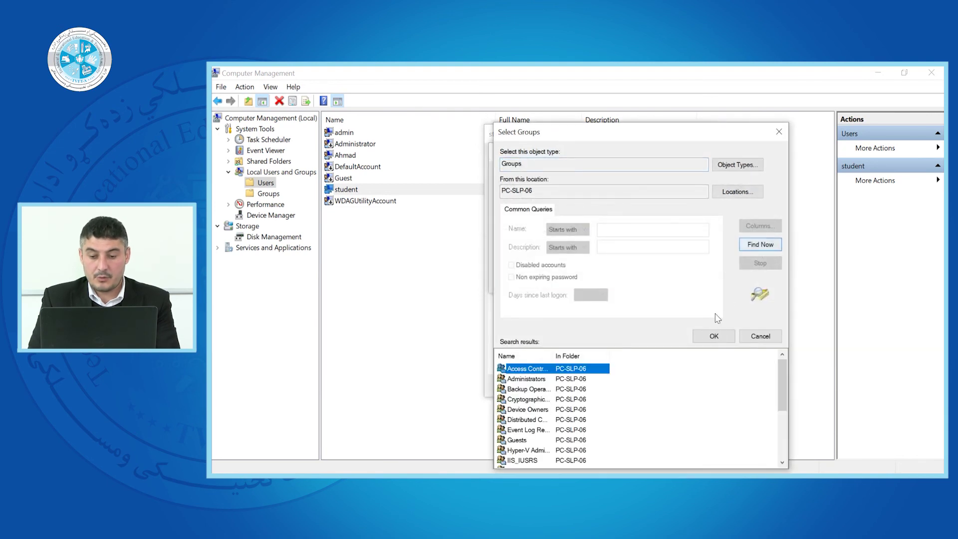
pyautogui.moveTo(782, 379); pyautogui.dragTo(780, 428)
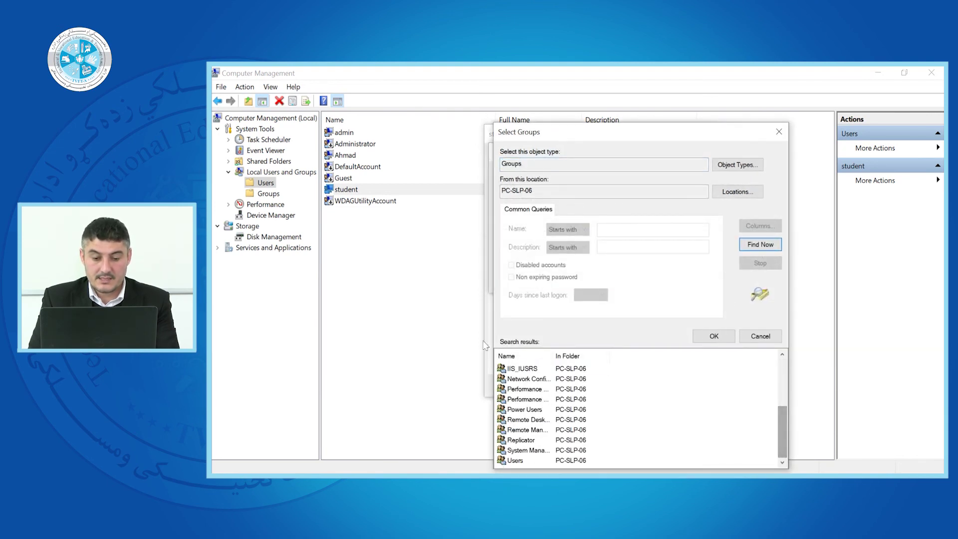
pyautogui.moveTo(551, 351); pyautogui.dragTo(644, 350)
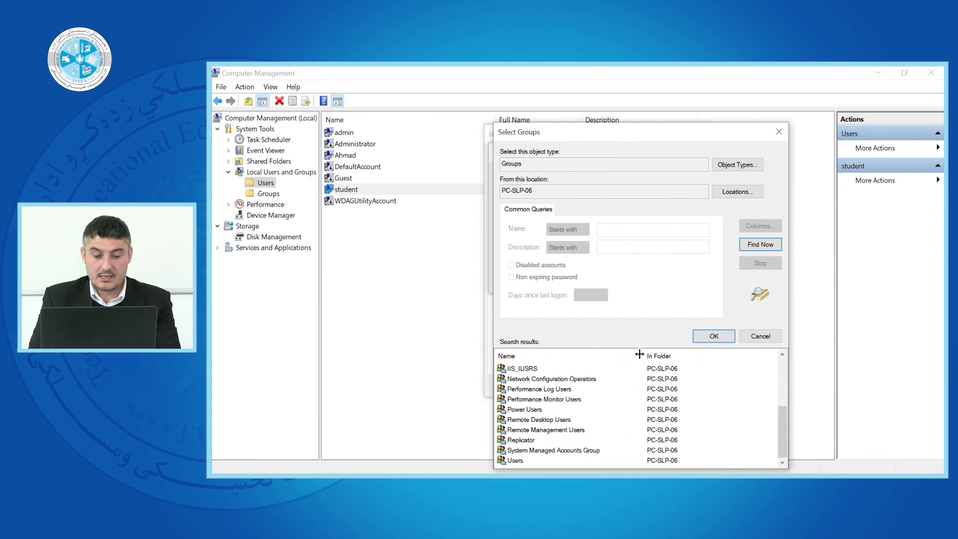
pyautogui.click(524, 410)
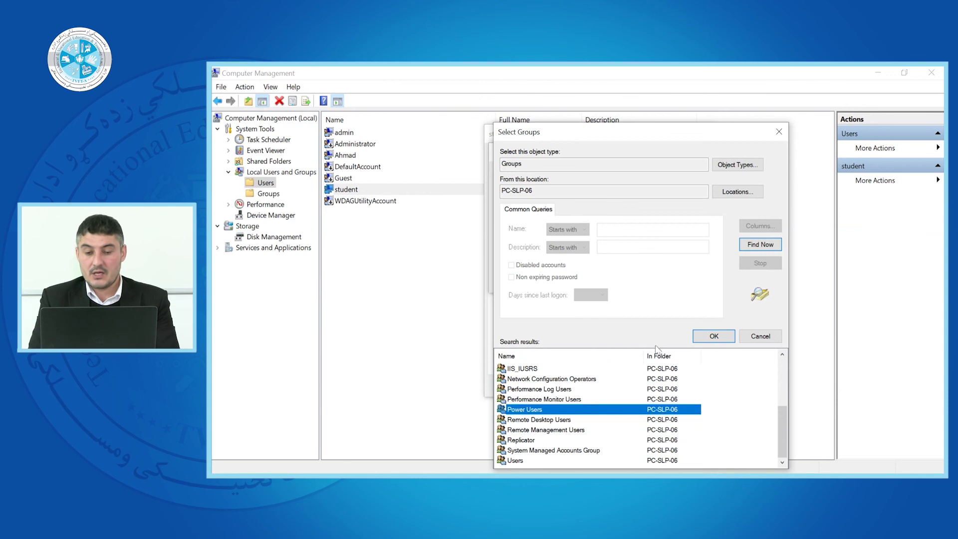
pyautogui.click(714, 336)
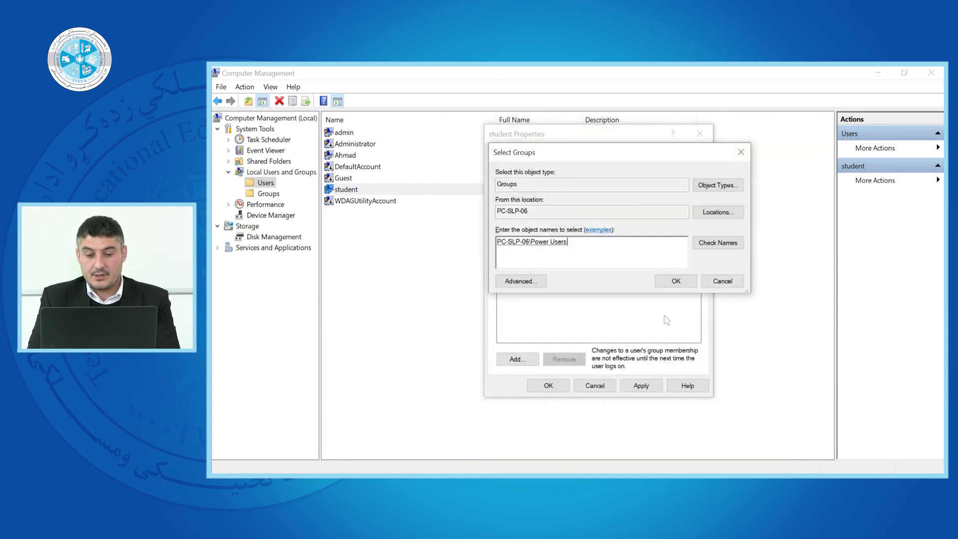
pyautogui.click(664, 284)
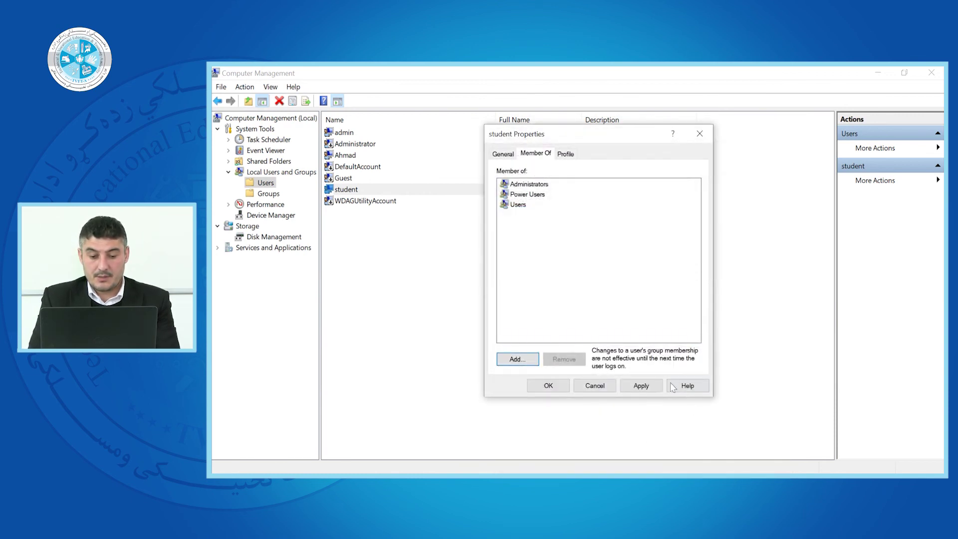
pyautogui.click(648, 387)
# - Save student's properties and verify Power Users lists student as a member
pyautogui.click(548, 386)
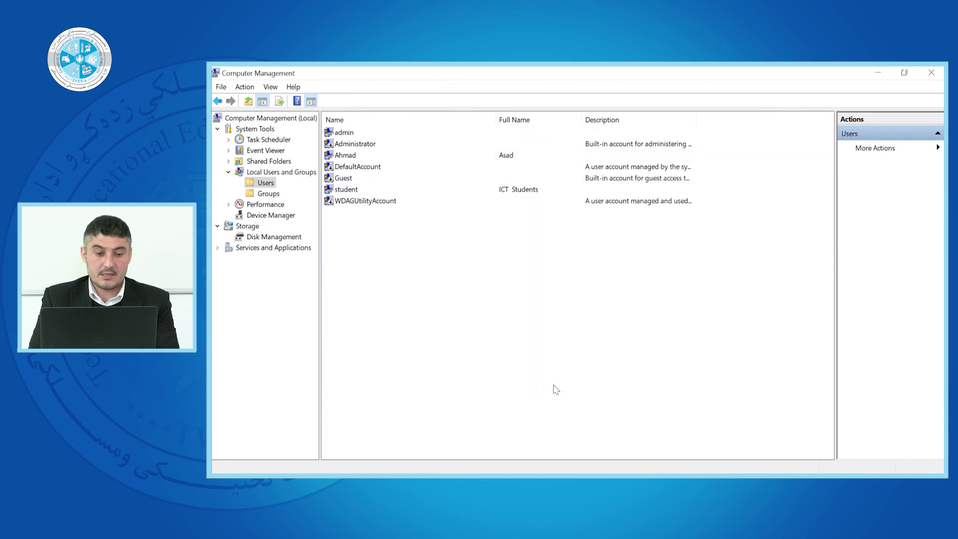
pyautogui.click(269, 193)
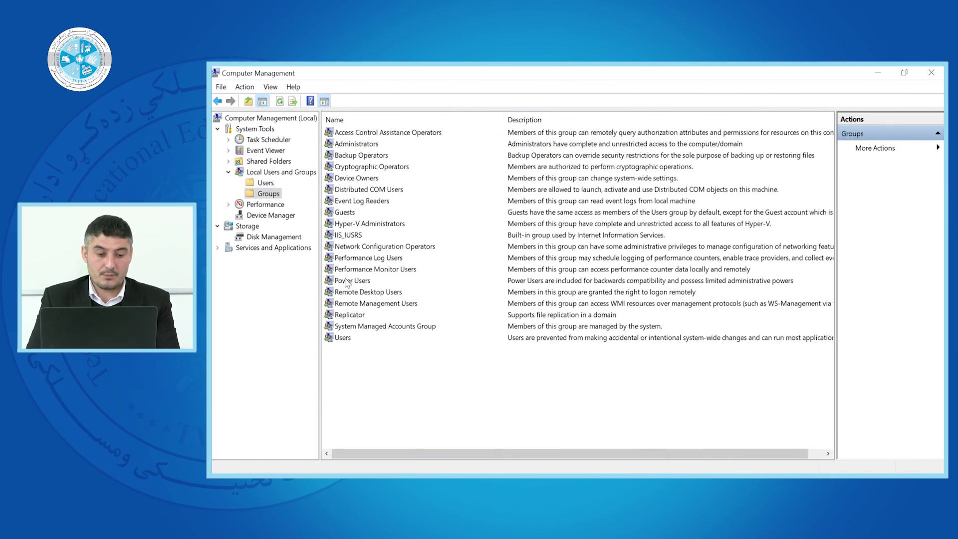
pyautogui.rightClick(347, 282)
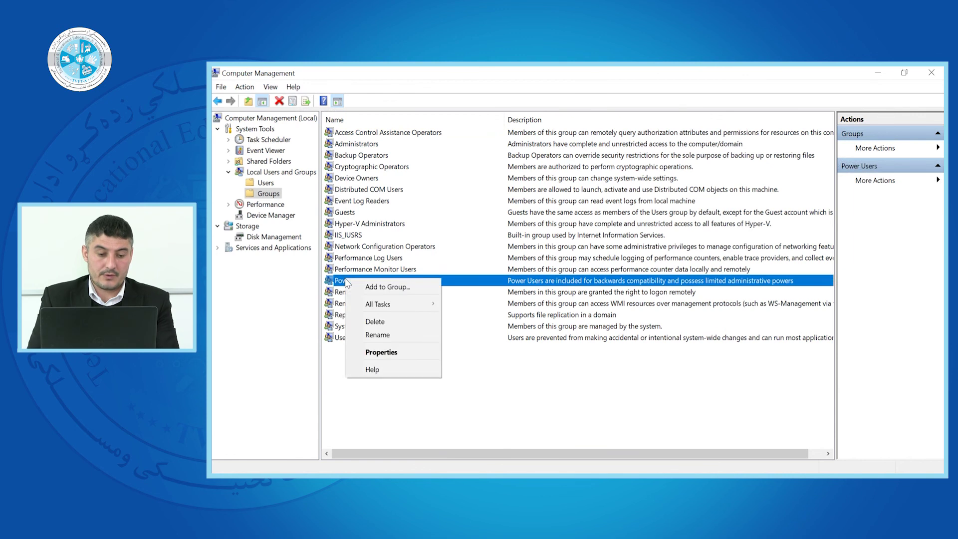
pyautogui.click(380, 352)
pyautogui.click(517, 250)
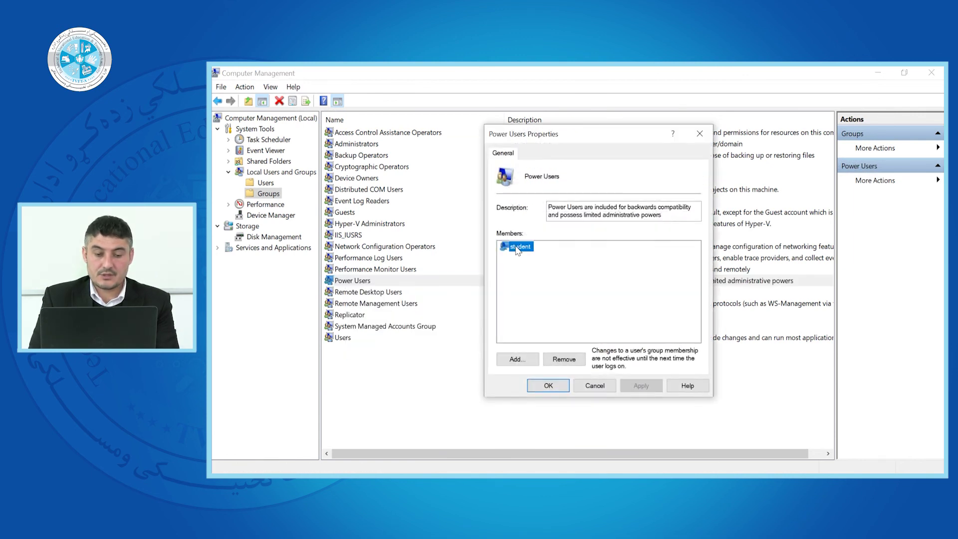
pyautogui.click(699, 134)
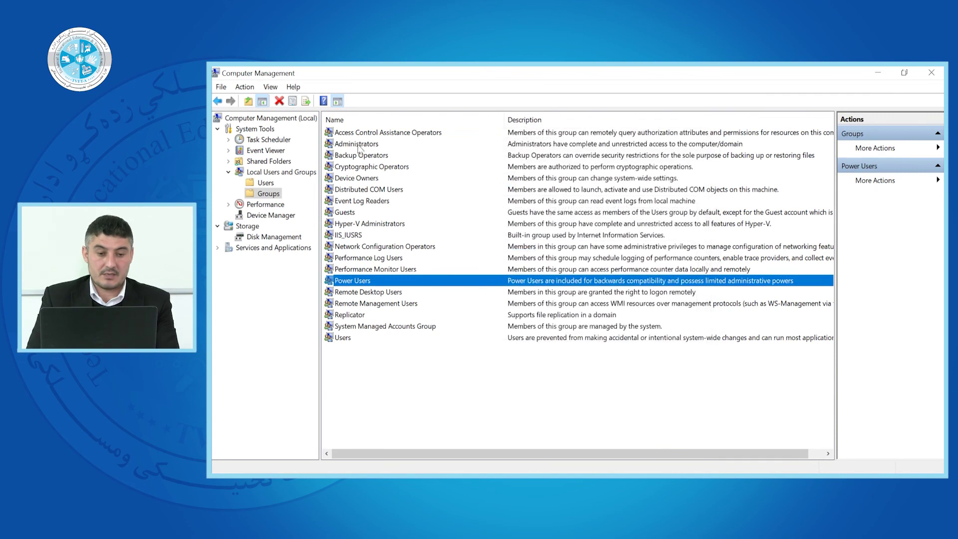
# - Check that the Administrators group also lists student as a member
pyautogui.rightClick(358, 145)
pyautogui.click(375, 217)
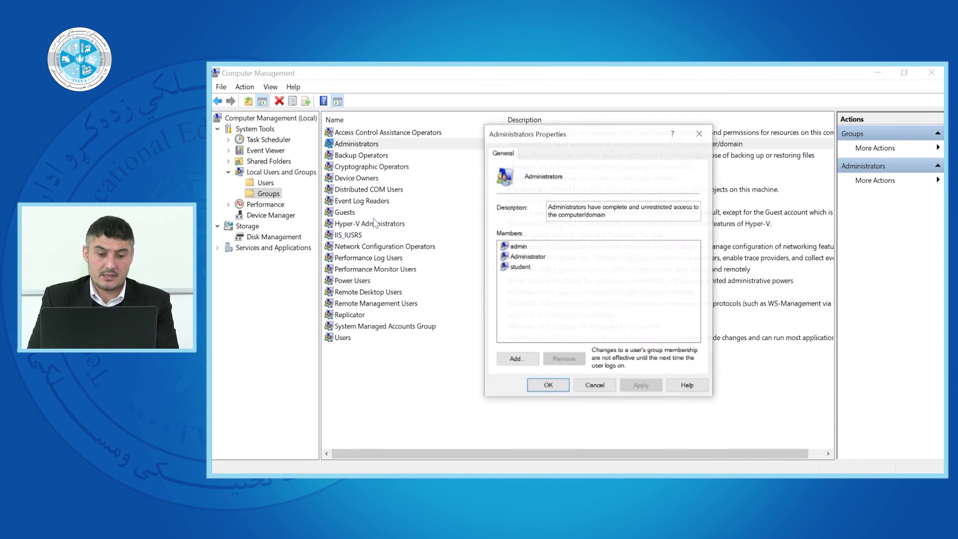
pyautogui.click(519, 268)
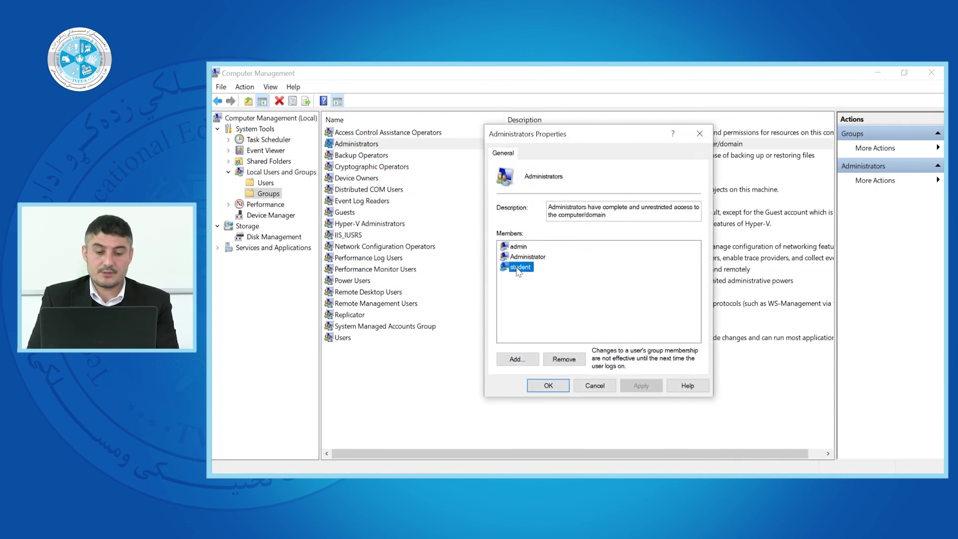
pyautogui.click(548, 386)
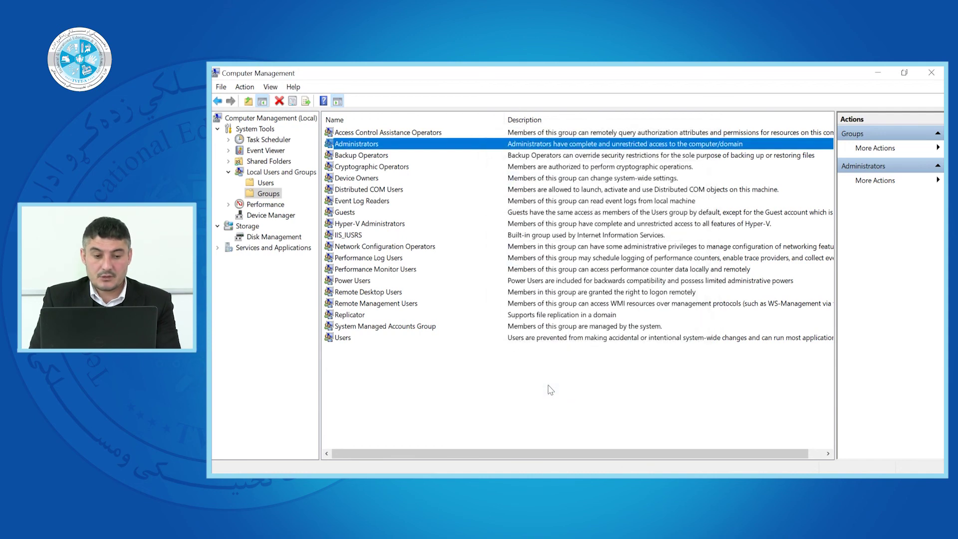
# - Show the local Users list with its seven accounts, including student
pyautogui.click(267, 183)
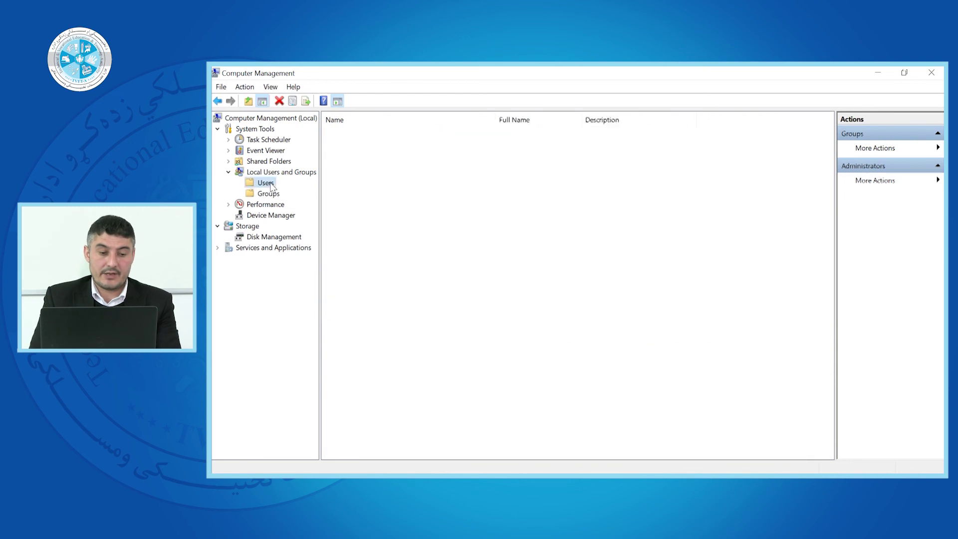
pyautogui.rightClick(397, 258)
pyautogui.click(370, 265)
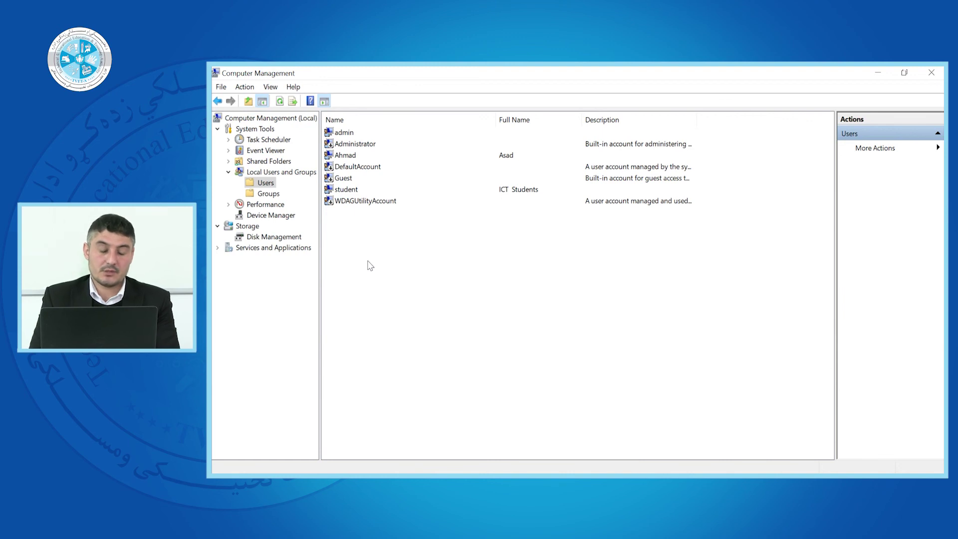